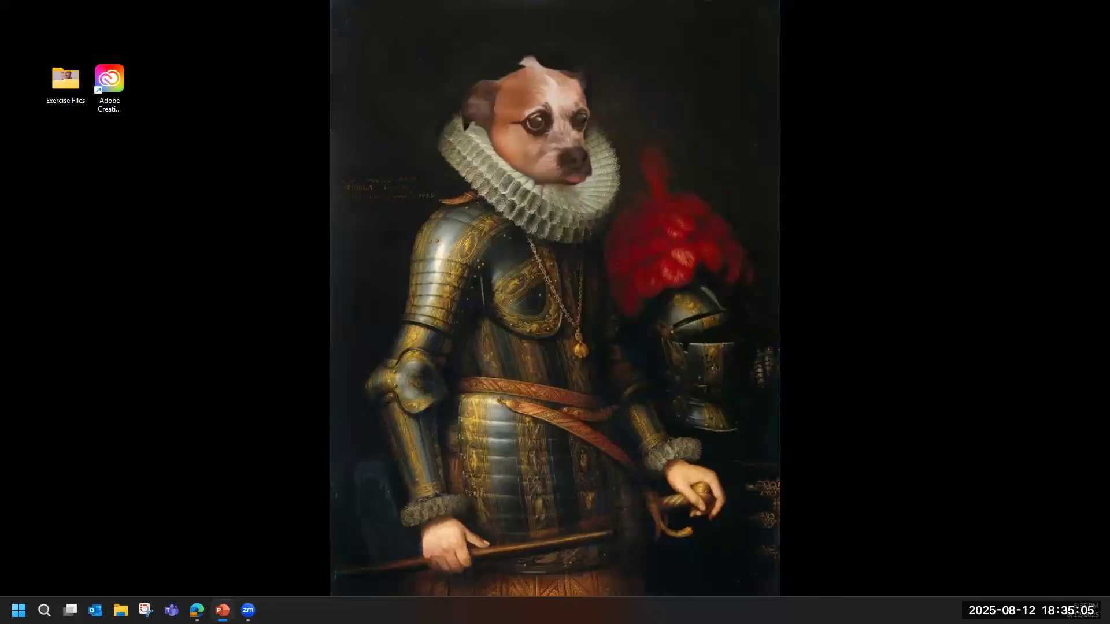
# Switch to the web browser to view the Photoshop Basics folder on Google Drive, and minimize it.
pyautogui.click(198, 610)
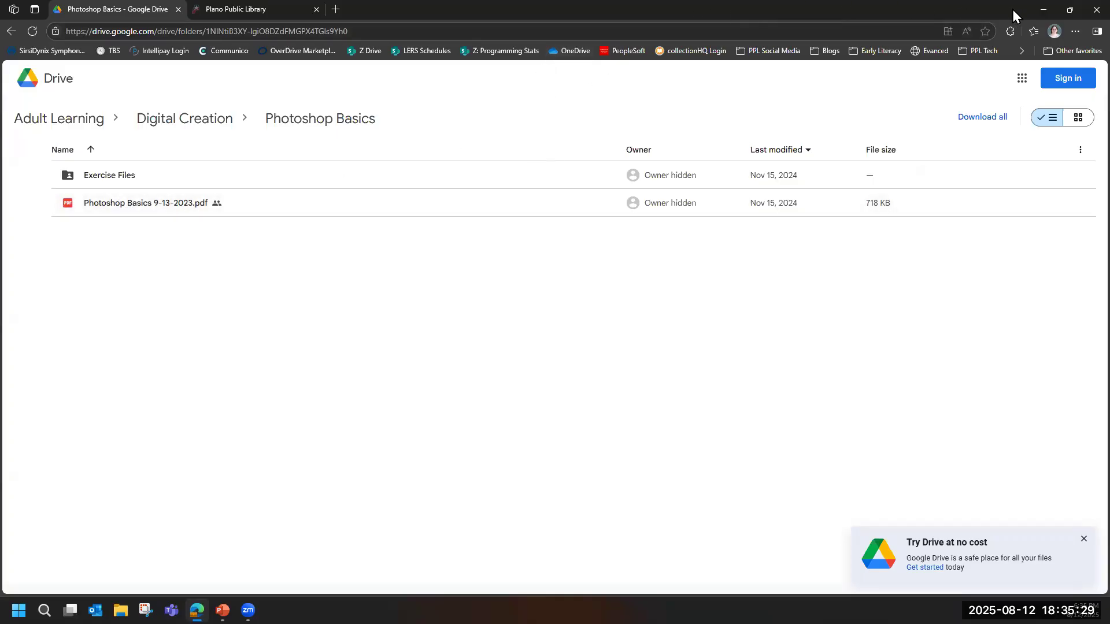
pyautogui.doubleClick(1028, 13)
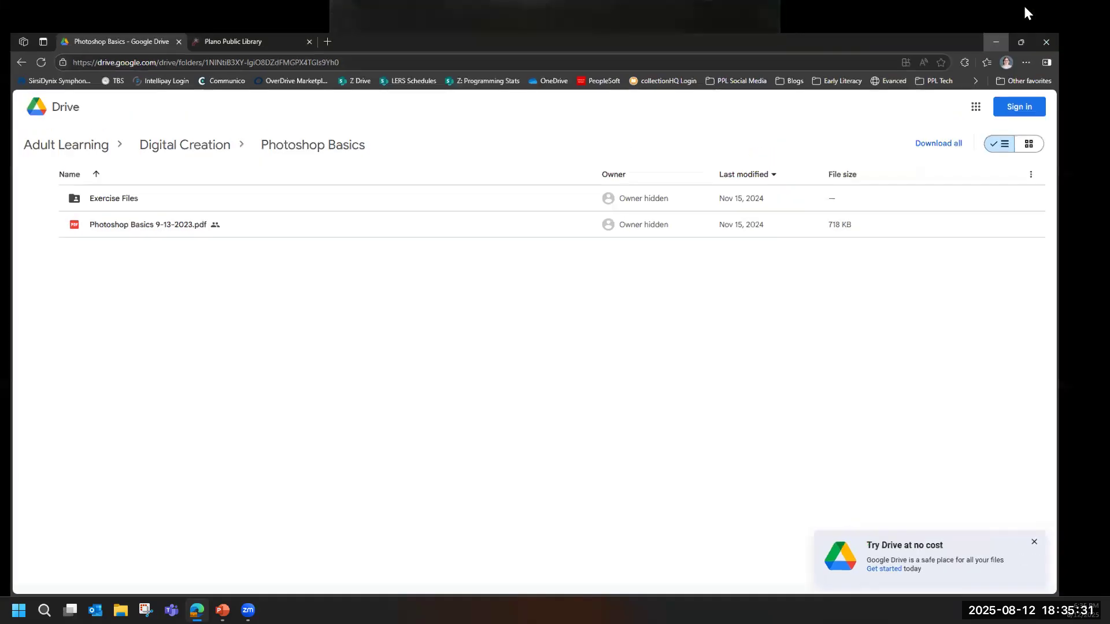
pyautogui.click(996, 42)
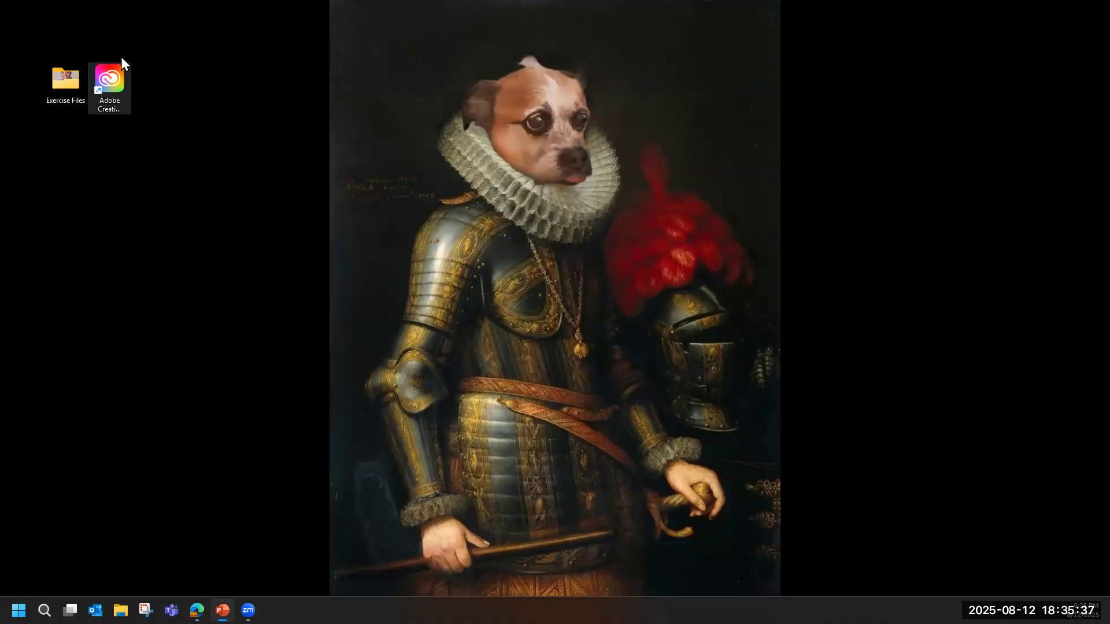
# Open Adobe Creative Cloud, view its list of apps, and launch Photoshop from there.
pyautogui.doubleClick(109, 81)
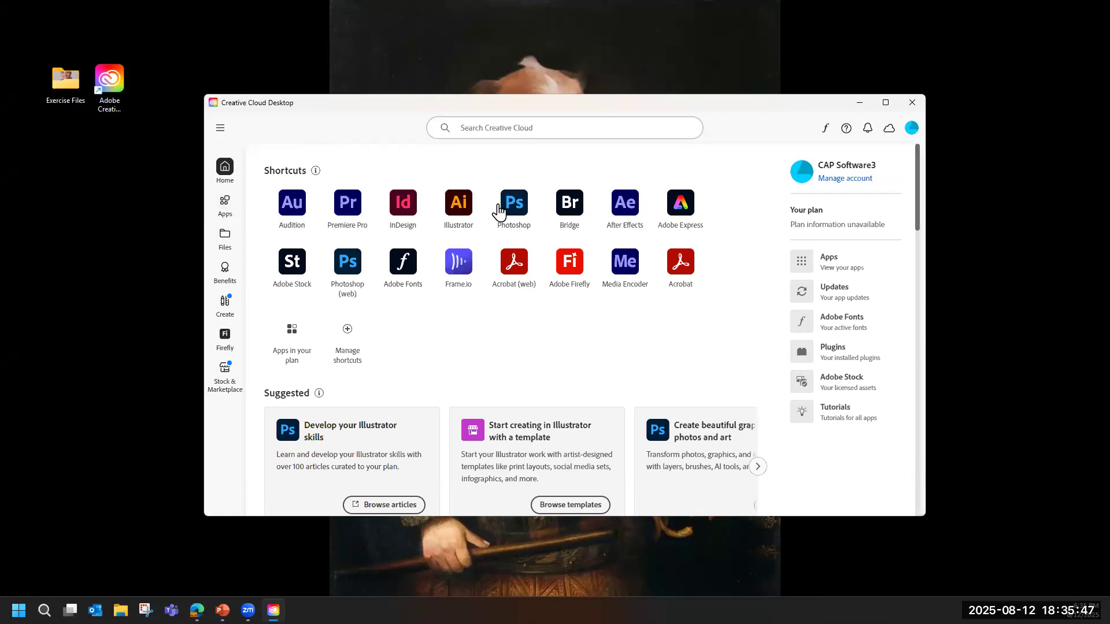
pyautogui.click(227, 205)
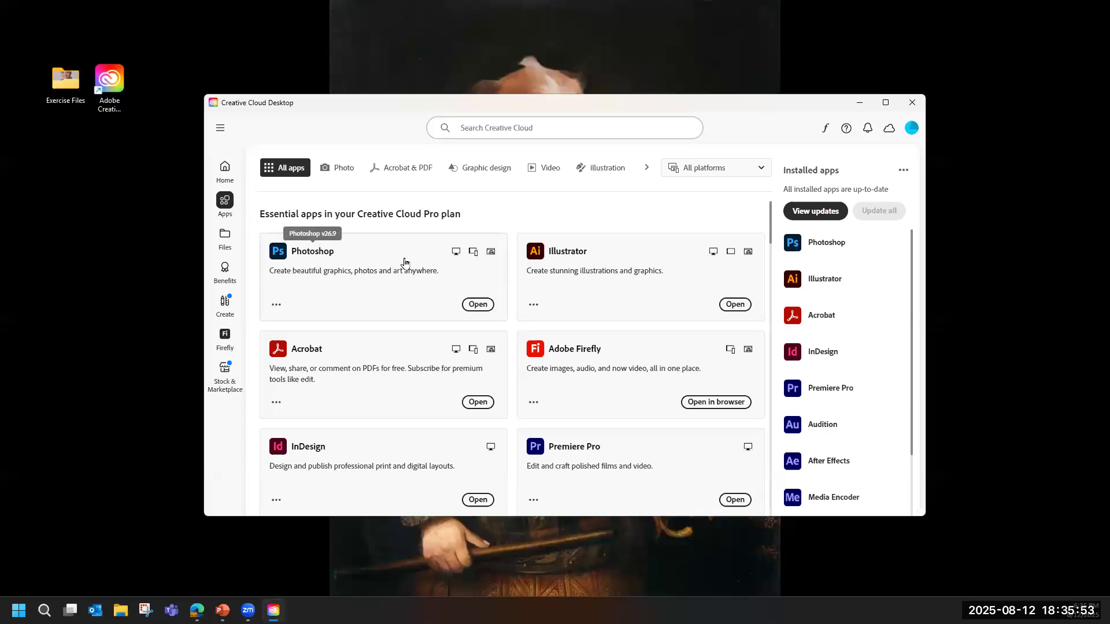
pyautogui.scroll(-4, 462, 277)
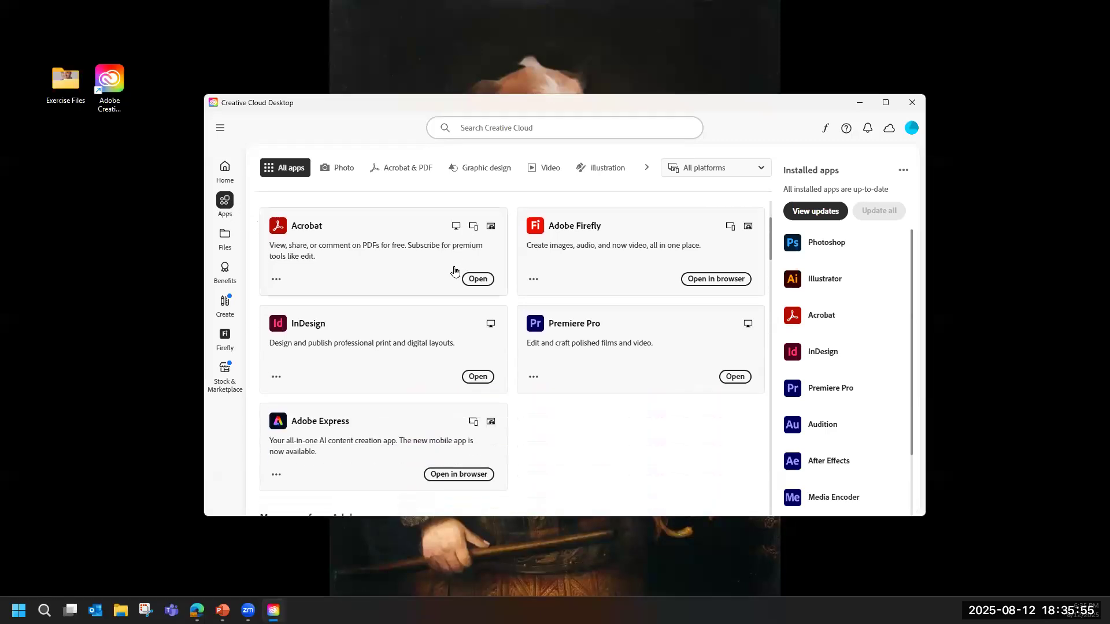
pyautogui.scroll(4, 455, 272)
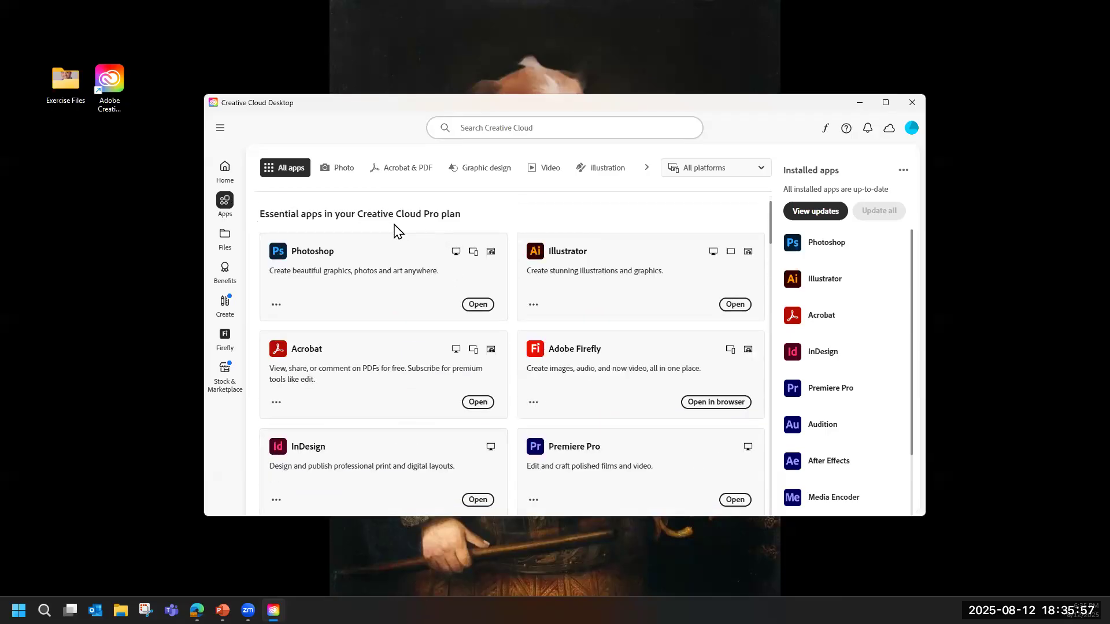
pyautogui.click(478, 307)
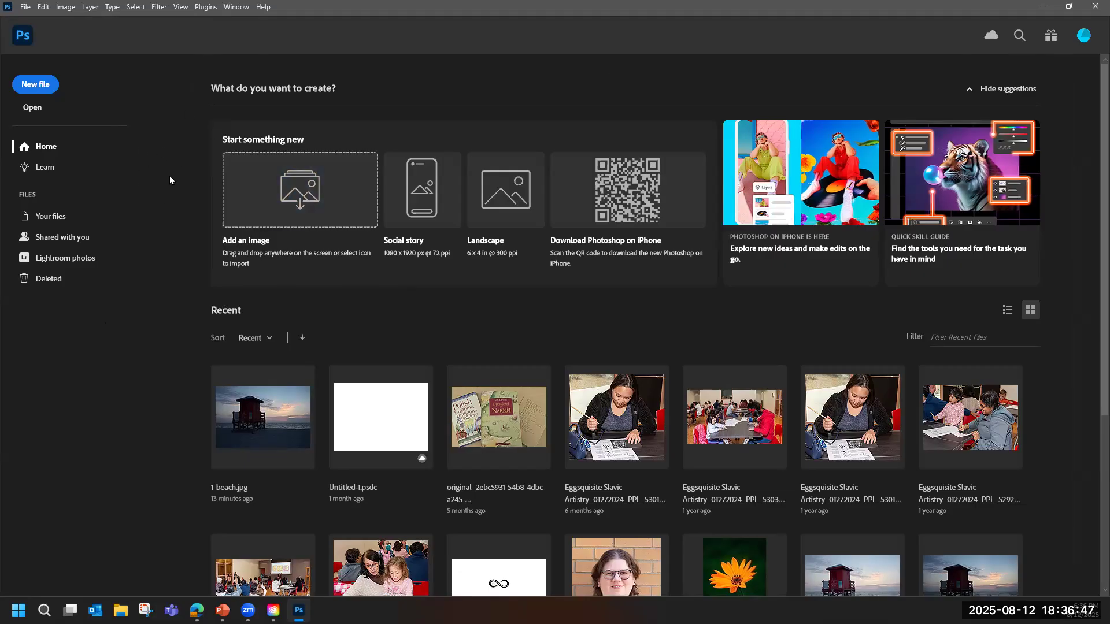
# Minimize the open windows and try to open 1-beach.jpg from the desktop's Exercise Files folder with Adobe Photoshop 2025.
pyautogui.click(1043, 7)
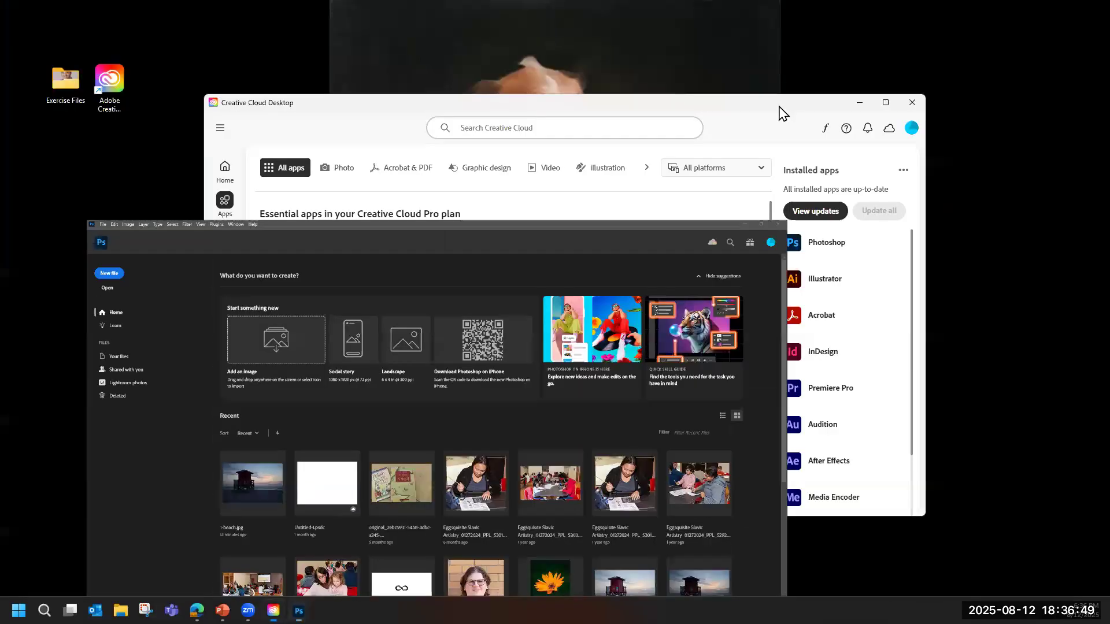
pyautogui.click(860, 104)
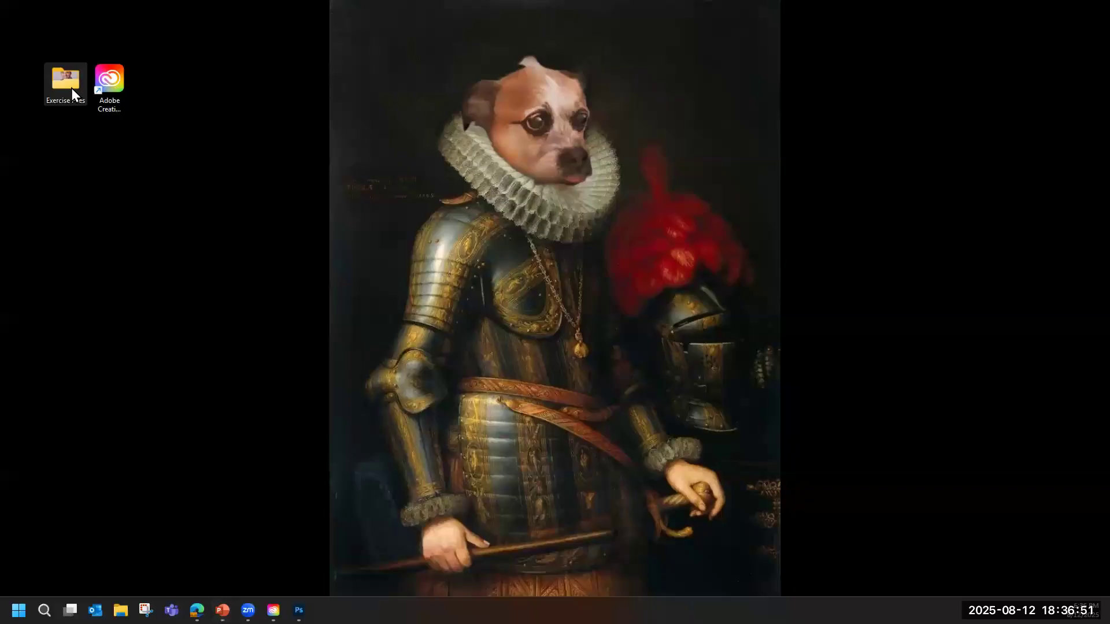
pyautogui.doubleClick(71, 88)
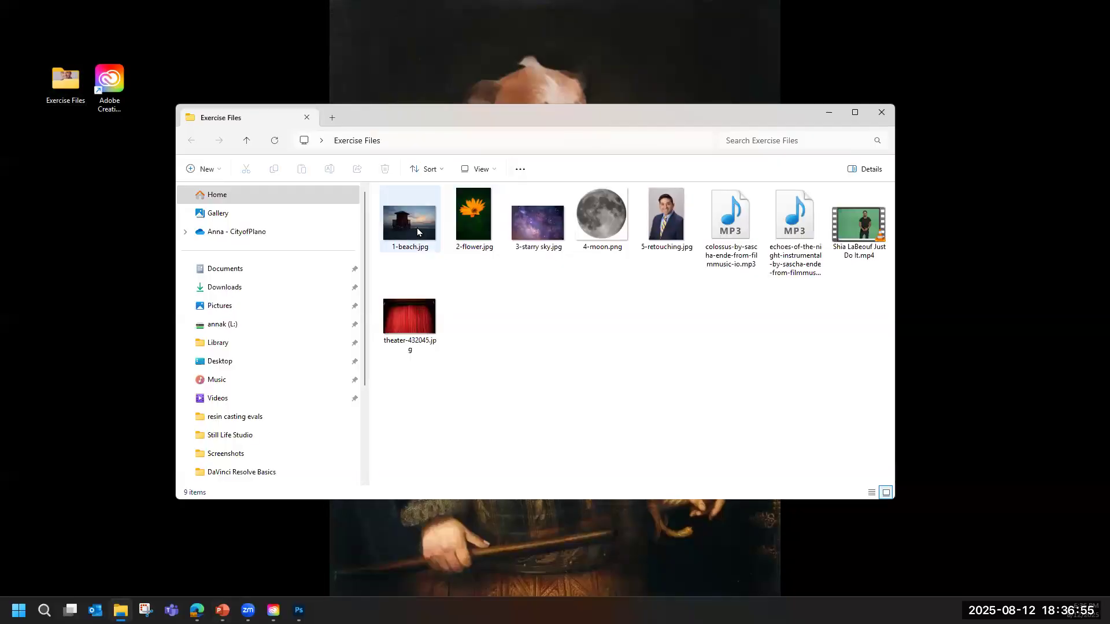
pyautogui.click(418, 231)
pyautogui.rightClick(418, 232)
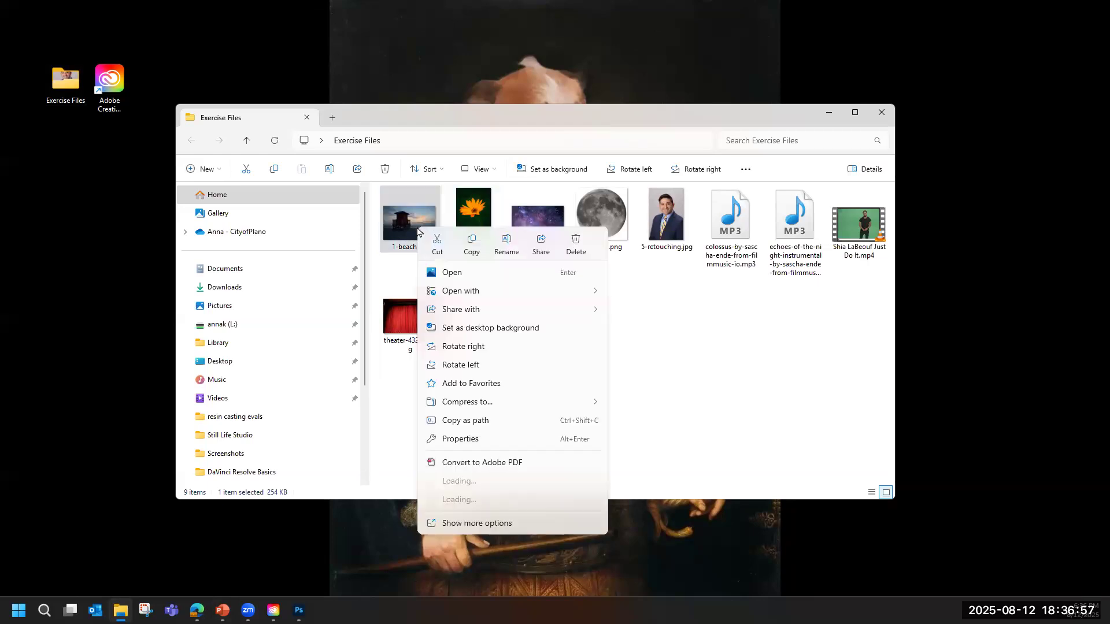
pyautogui.moveTo(509, 294)
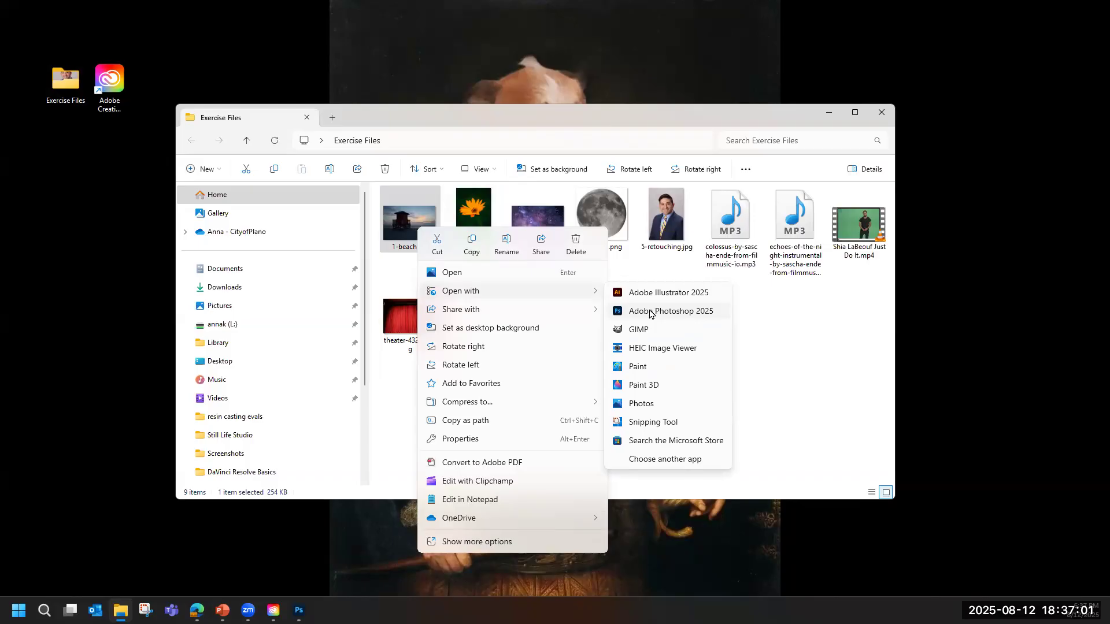
pyautogui.click(676, 312)
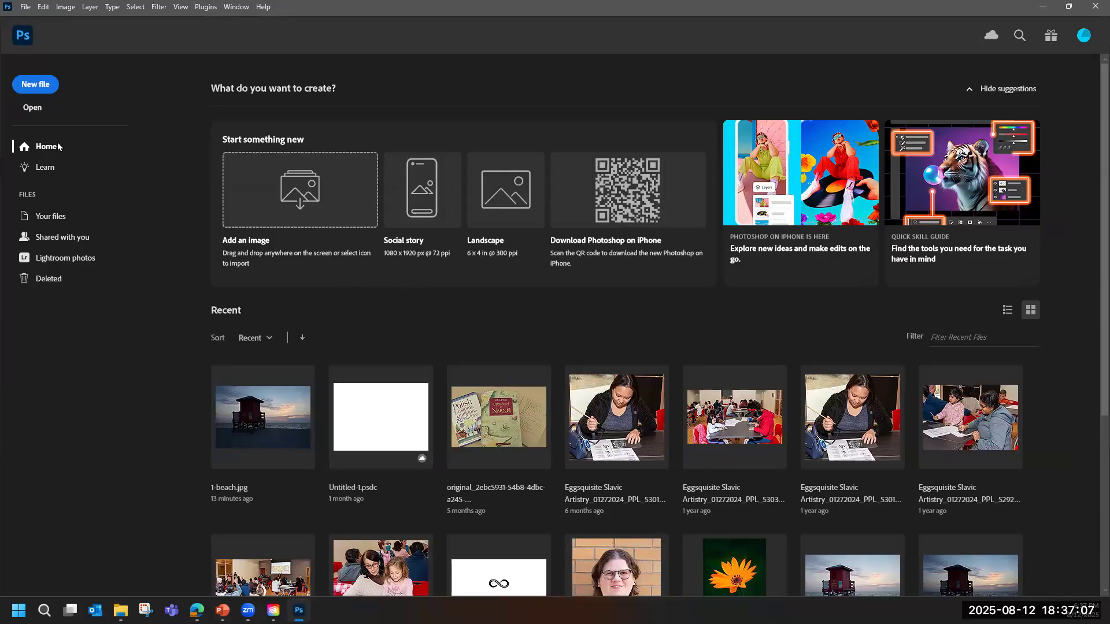
# Open 1-beach.jpg from the Exercise Files folder using Photoshop's own Open command.
pyautogui.click(33, 108)
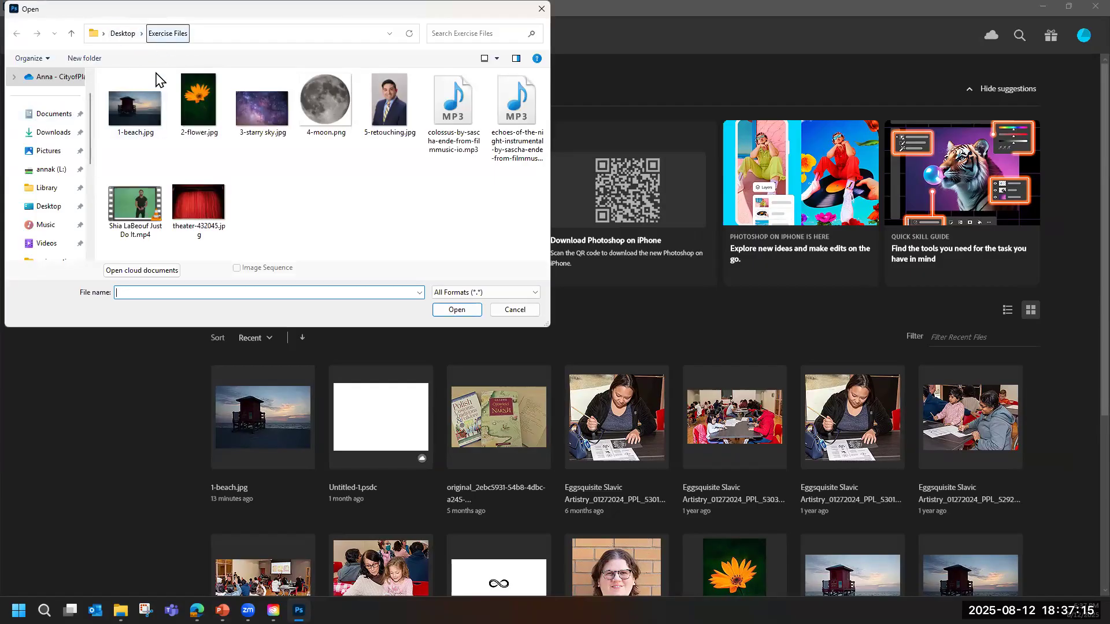
pyautogui.doubleClick(137, 116)
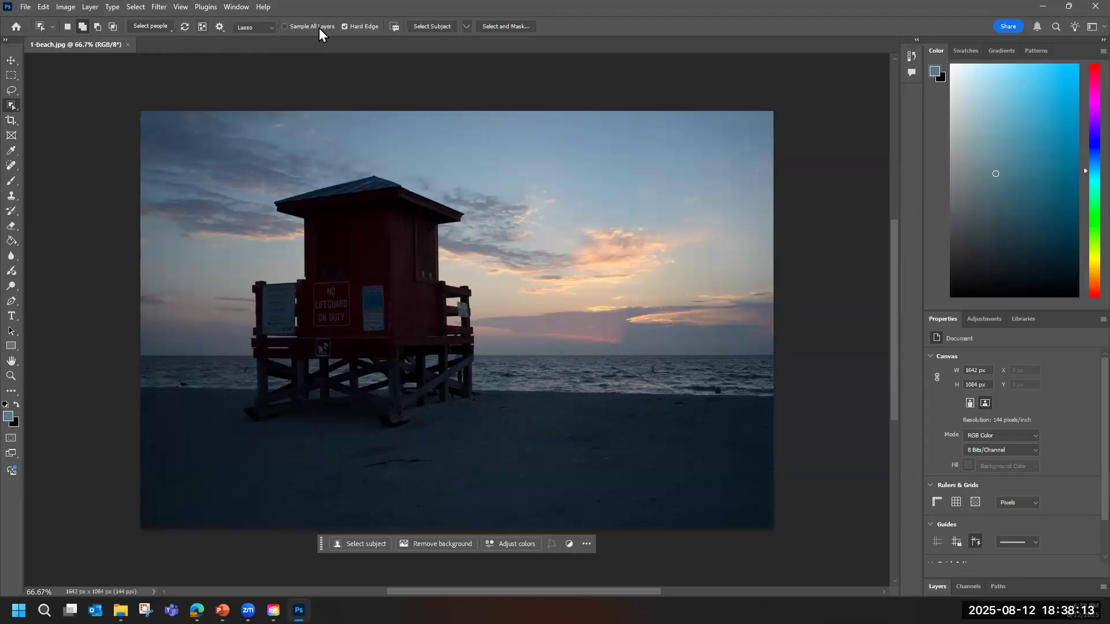
# Compare the option settings of the Move, Lasso, Object Selection, Crop, Frame, Spot Healing Brush and Brush tools, ending on the Lasso.
pyautogui.click(11, 61)
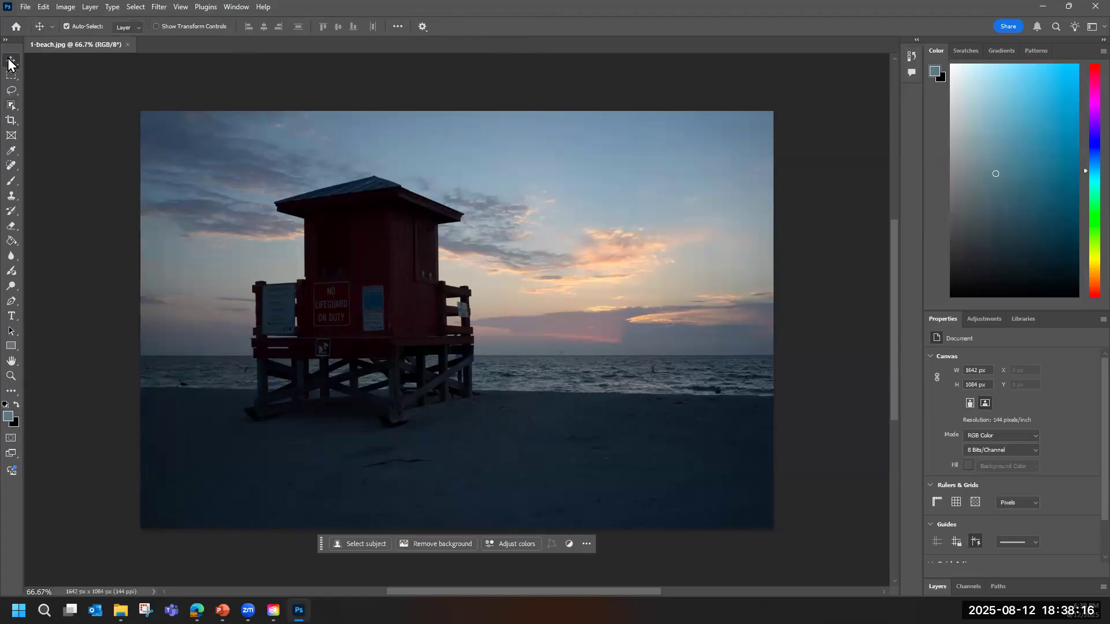
pyautogui.click(12, 90)
pyautogui.click(12, 105)
pyautogui.click(11, 120)
pyautogui.click(12, 149)
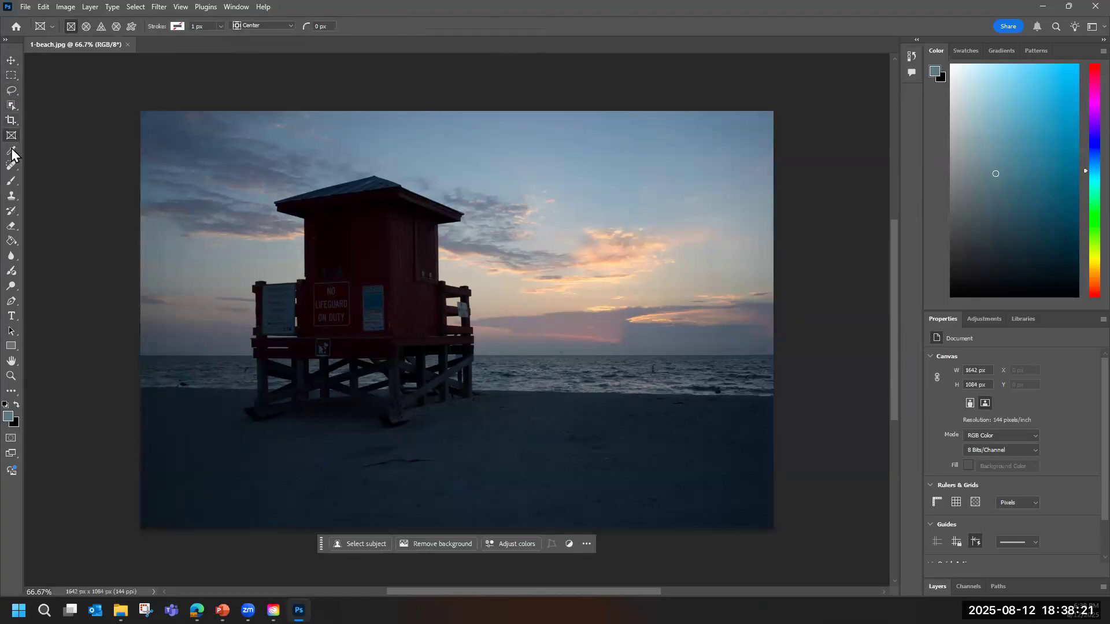
pyautogui.click(9, 165)
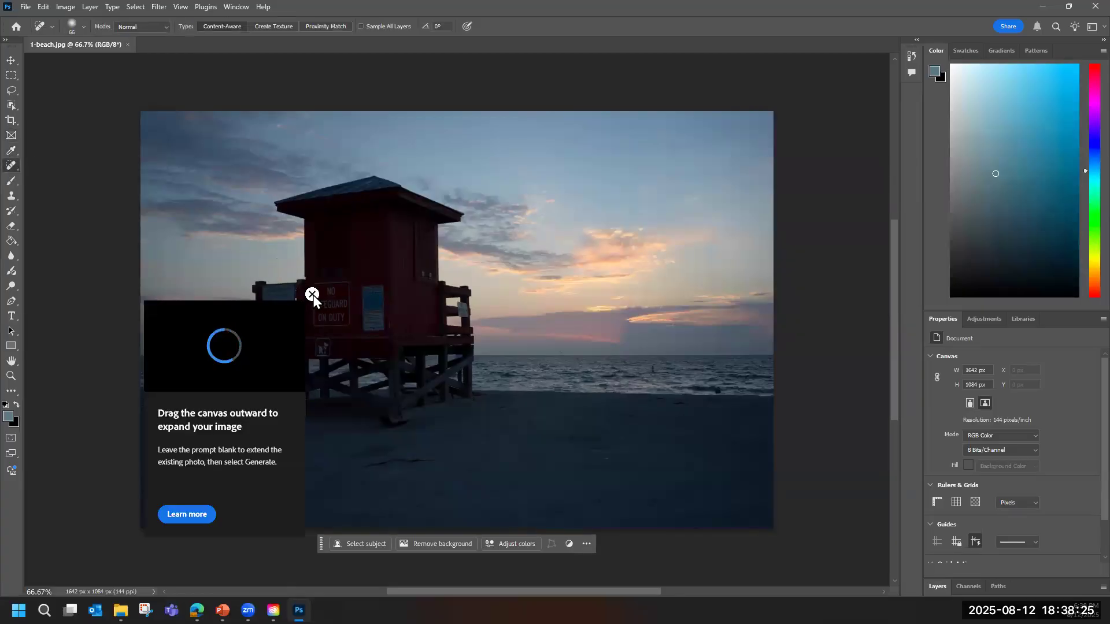
pyautogui.click(313, 295)
pyautogui.click(12, 181)
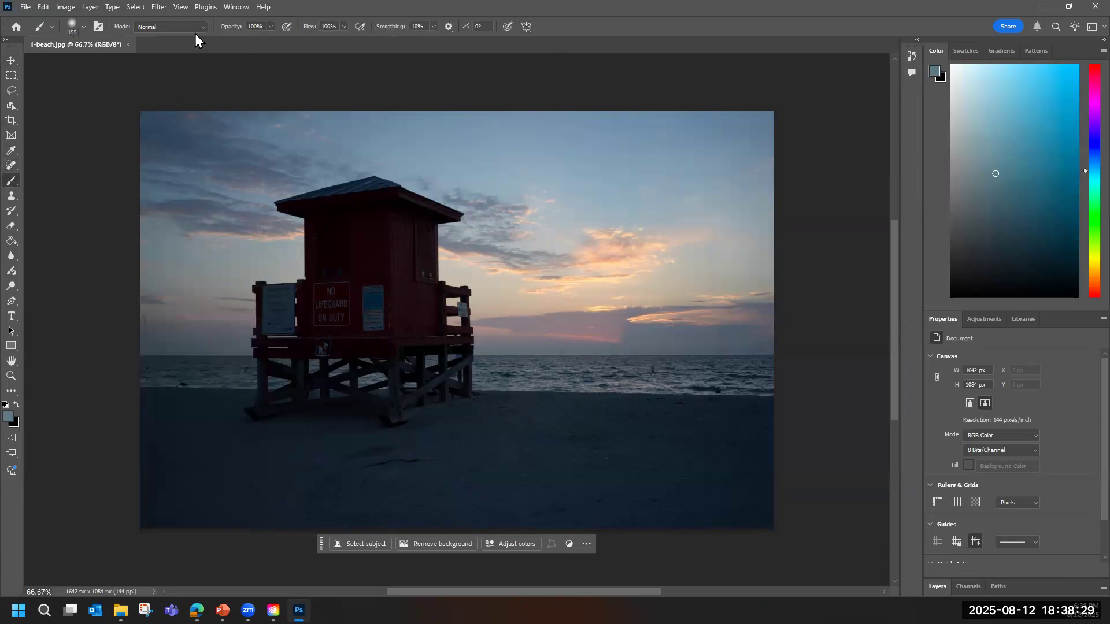
pyautogui.click(11, 88)
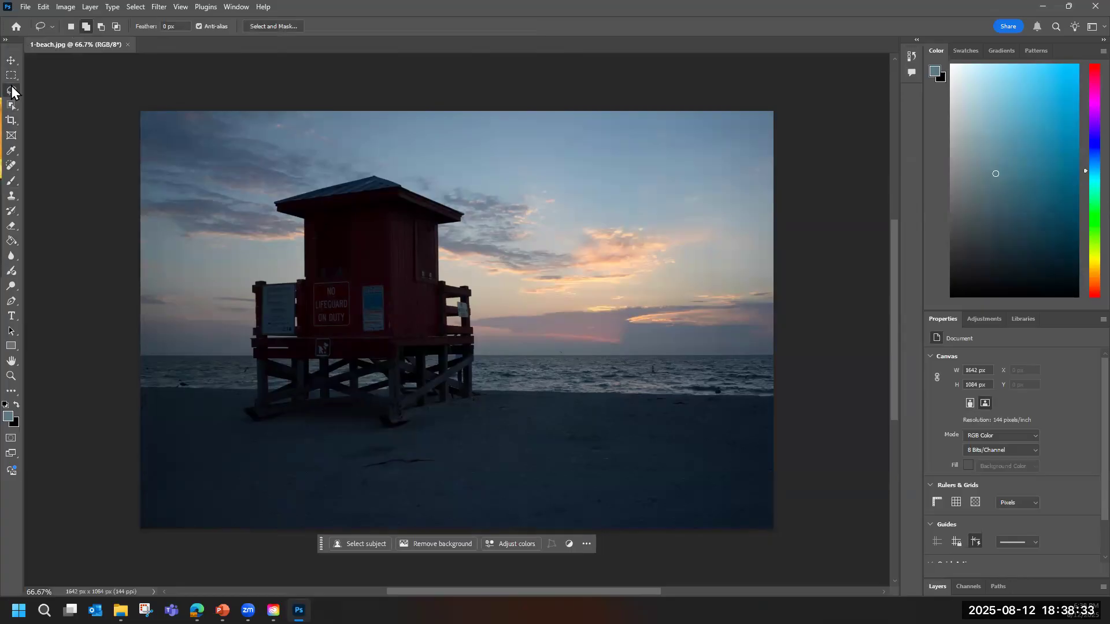
# Preview the Painting workspace, return to Essentials, and dismiss the Quick skill guide.
pyautogui.click(1084, 27)
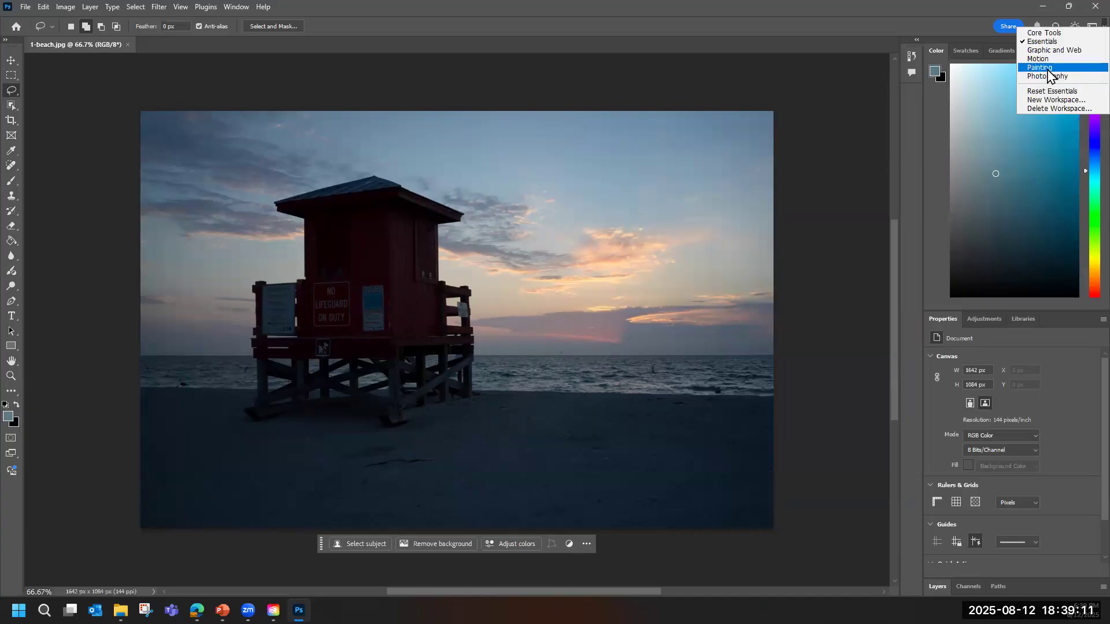
pyautogui.click(1048, 69)
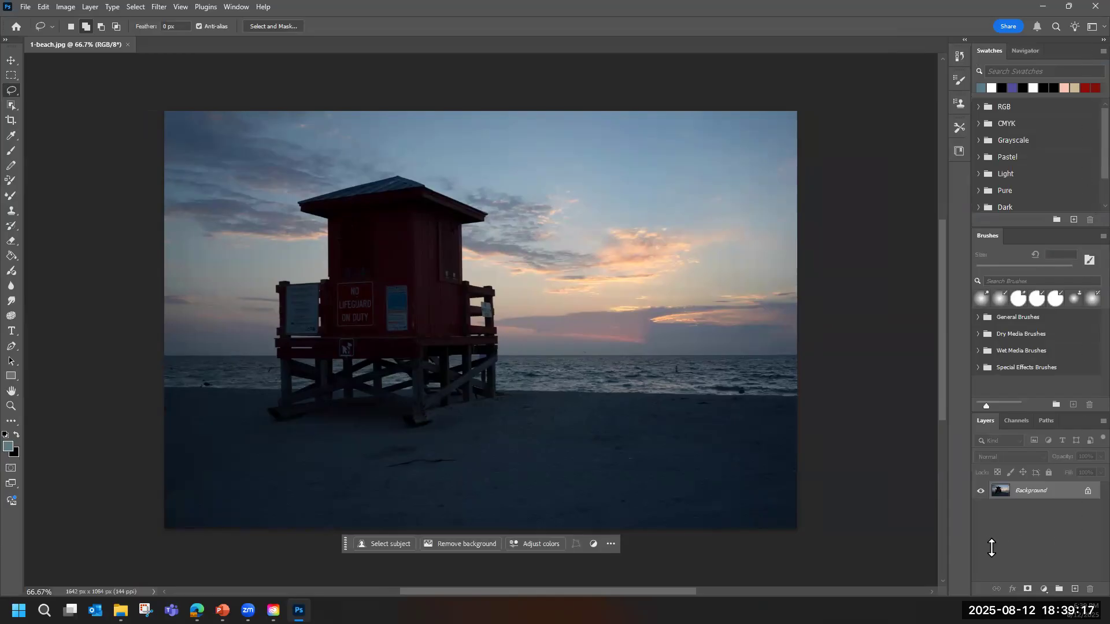
pyautogui.click(1091, 27)
pyautogui.click(1062, 41)
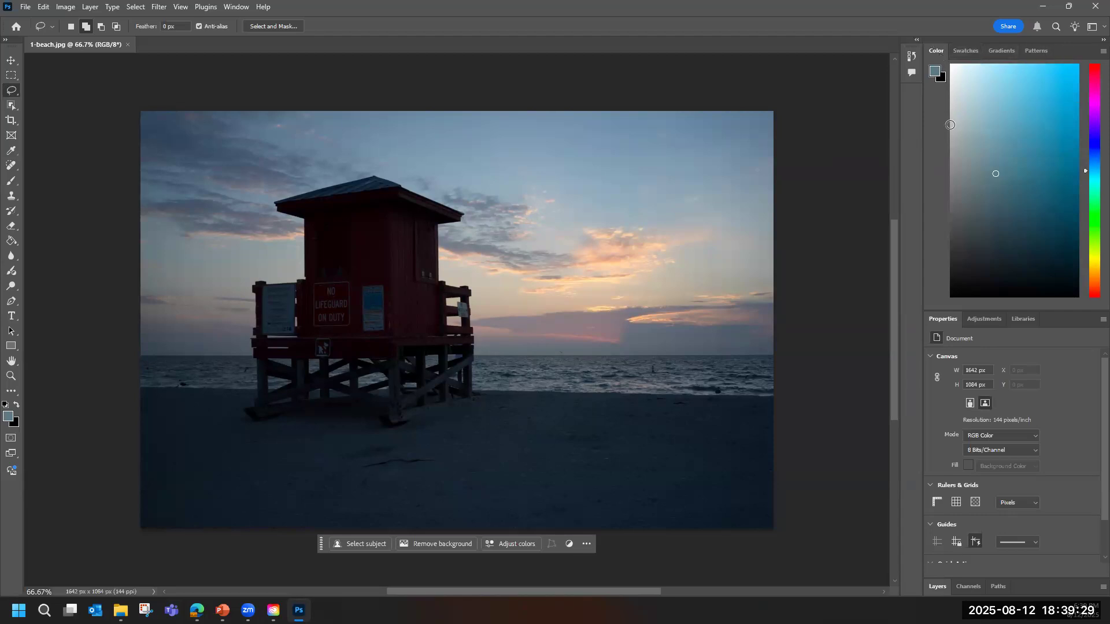
pyautogui.scroll(-2, 972, 425)
pyautogui.scroll(2, 972, 425)
pyautogui.click(1048, 60)
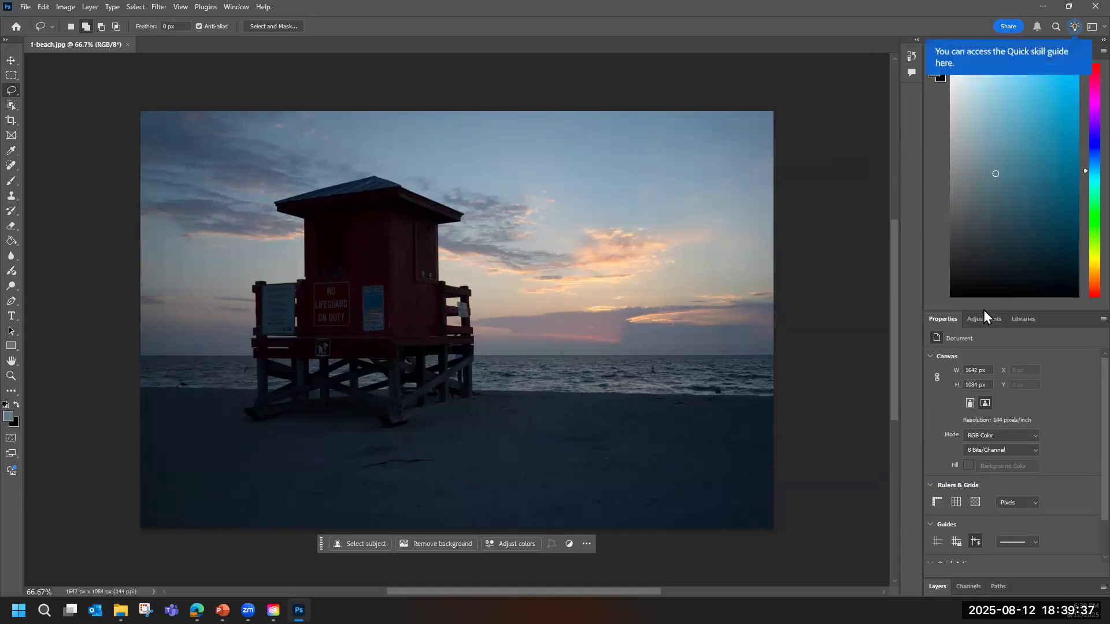
# Reduce the height of the Color panel and expand the collapsed Layers panel.
pyautogui.moveTo(983, 310); pyautogui.dragTo(990, 173)
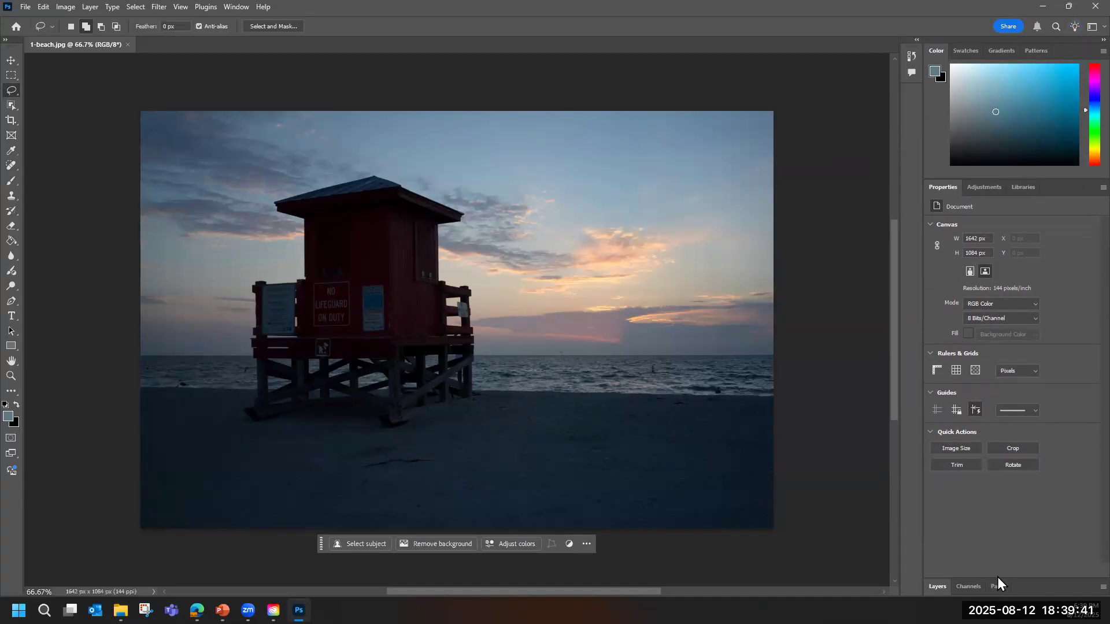
pyautogui.click(942, 585)
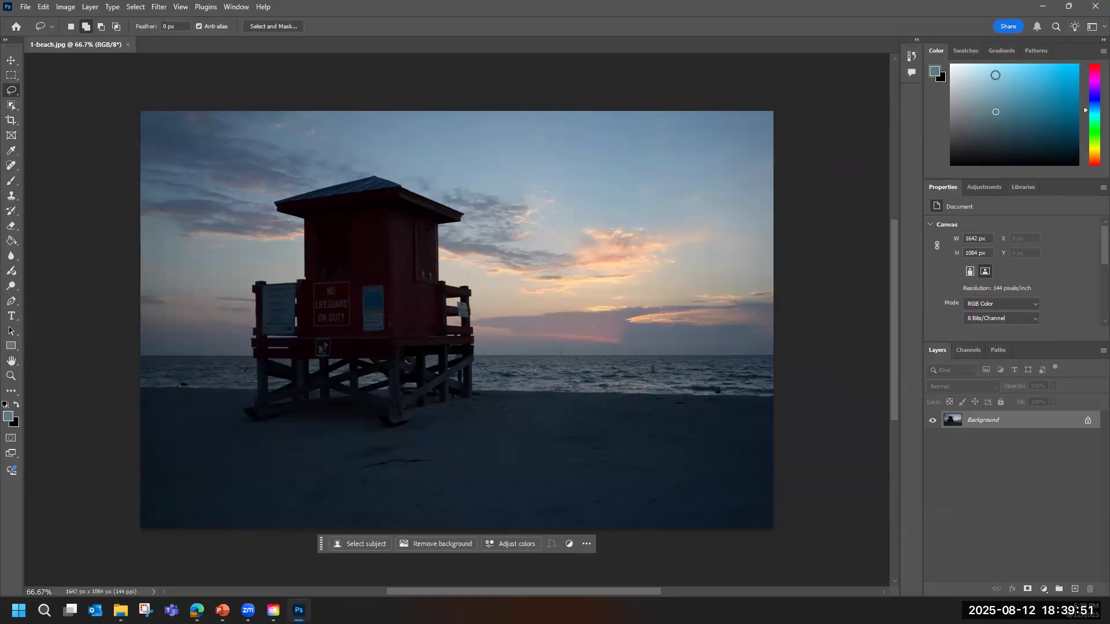
# Look through the Swatches, Gradients, Patterns, Adjustments, Libraries, Channels and Paths panels, returning to Color, Properties and Layers.
pyautogui.click(963, 51)
pyautogui.click(1004, 51)
pyautogui.click(1035, 51)
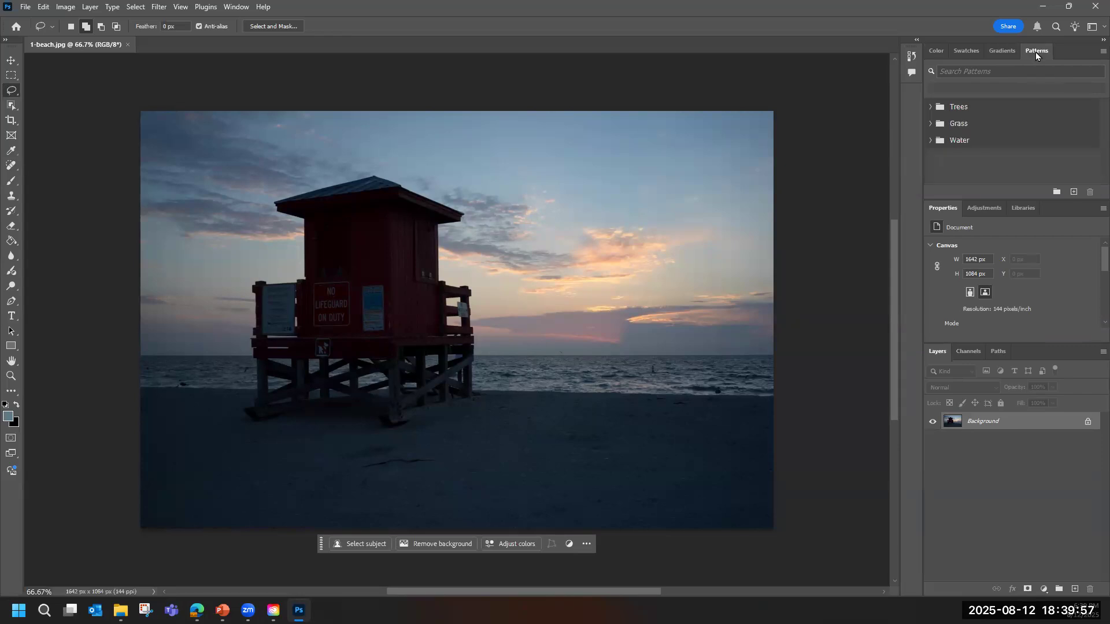
pyautogui.click(934, 54)
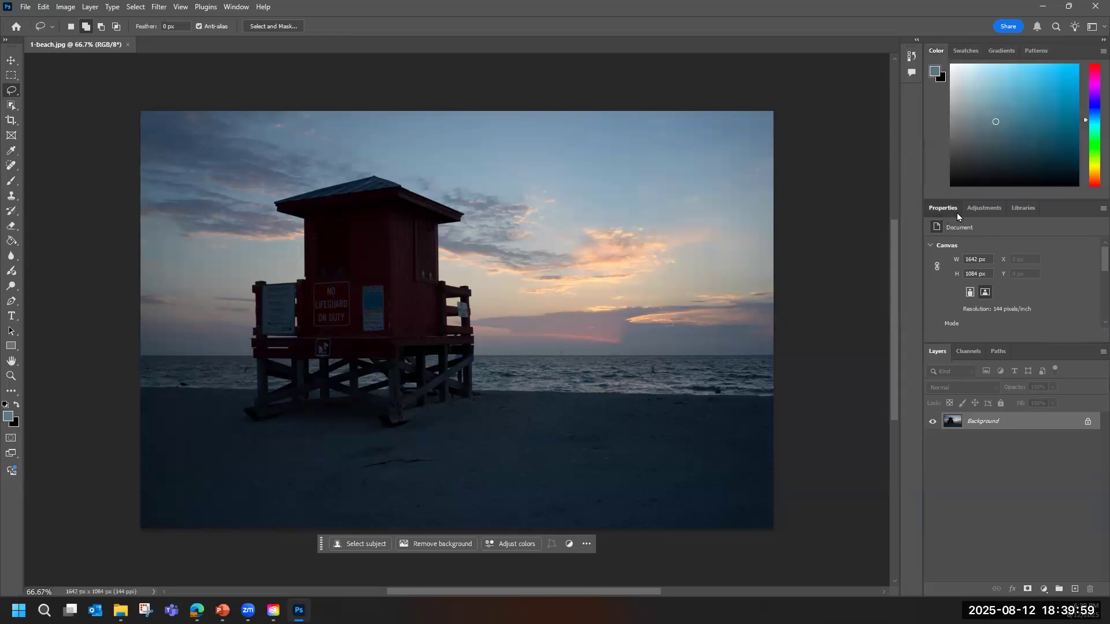
pyautogui.click(990, 213)
pyautogui.click(1025, 212)
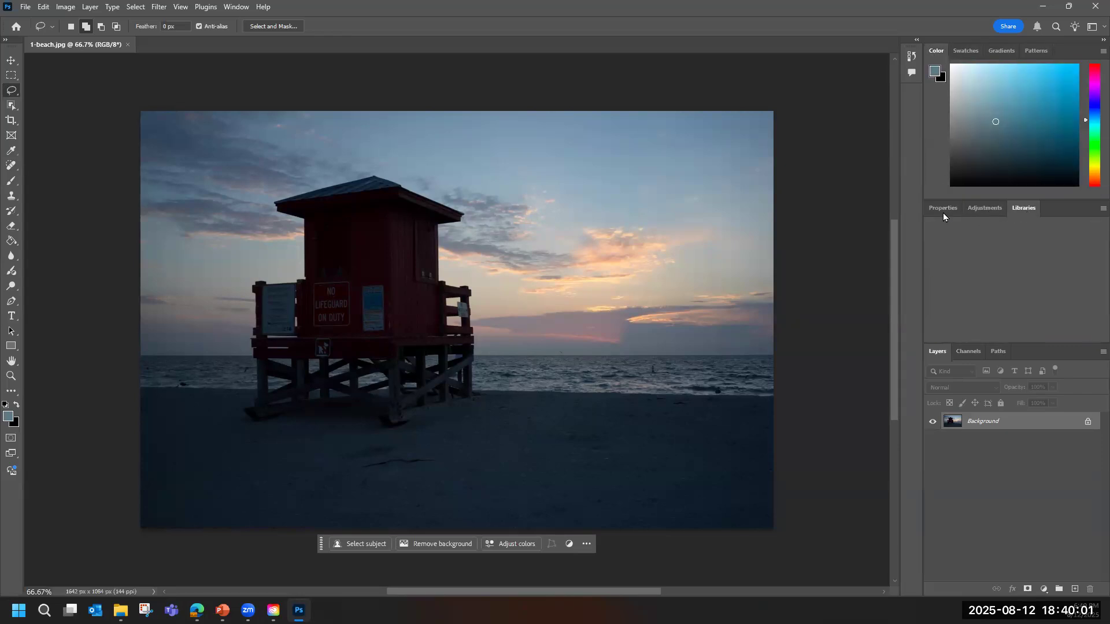
pyautogui.click(946, 212)
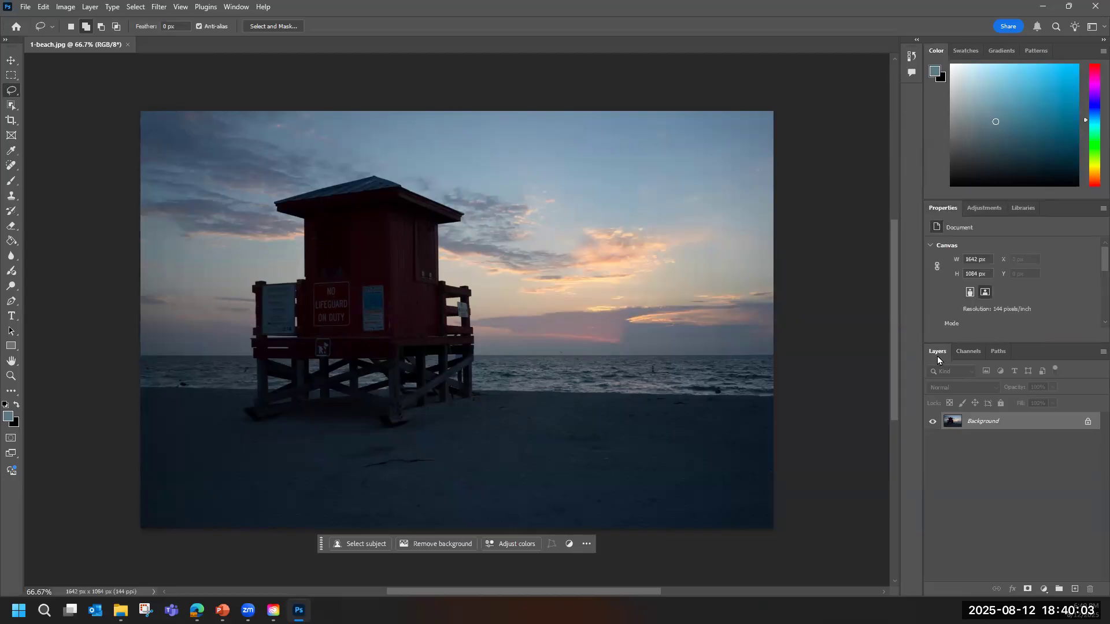
pyautogui.click(983, 351)
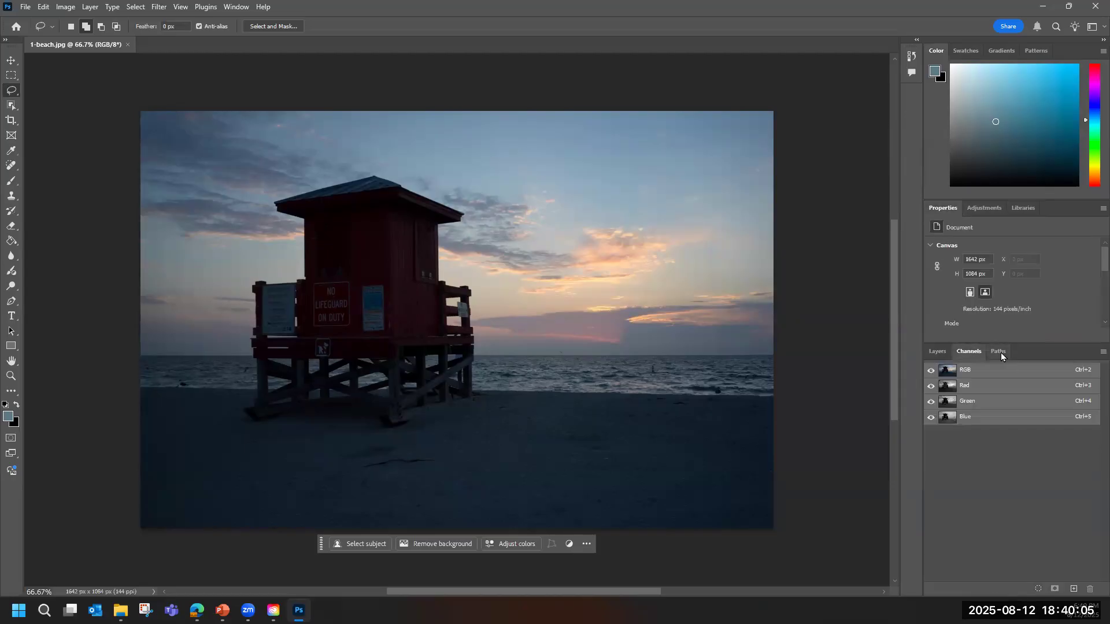
pyautogui.click(1000, 352)
pyautogui.click(936, 352)
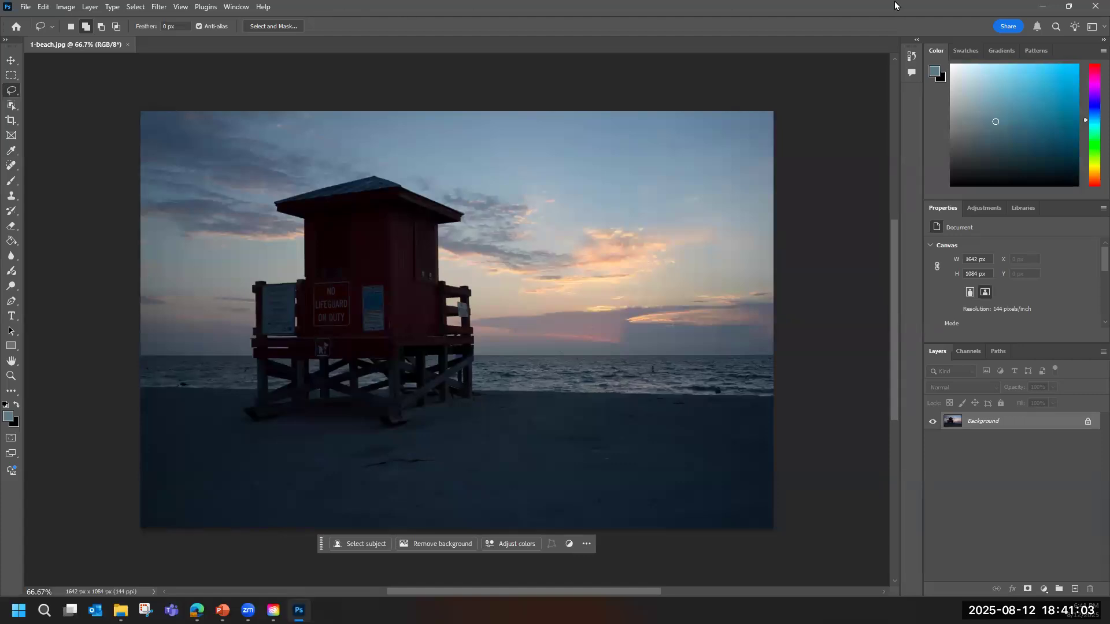
# Show the Adjustments panel and browse through its adjustment presets.
pyautogui.click(981, 210)
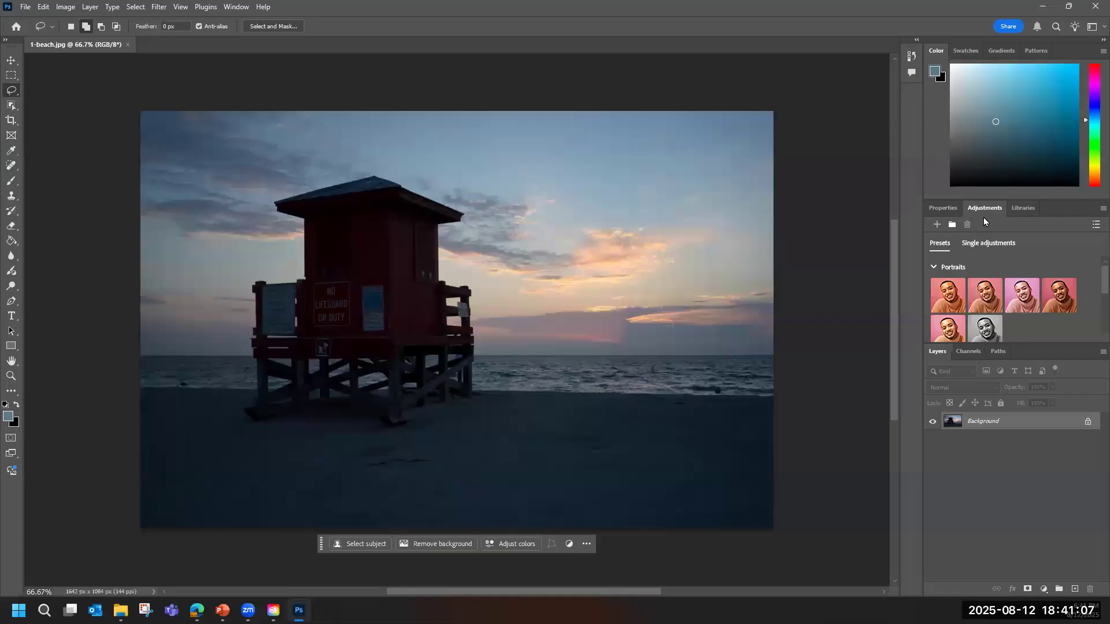
pyautogui.scroll(-2, 1003, 289)
pyautogui.scroll(-2, 1002, 289)
pyautogui.scroll(3, 1002, 289)
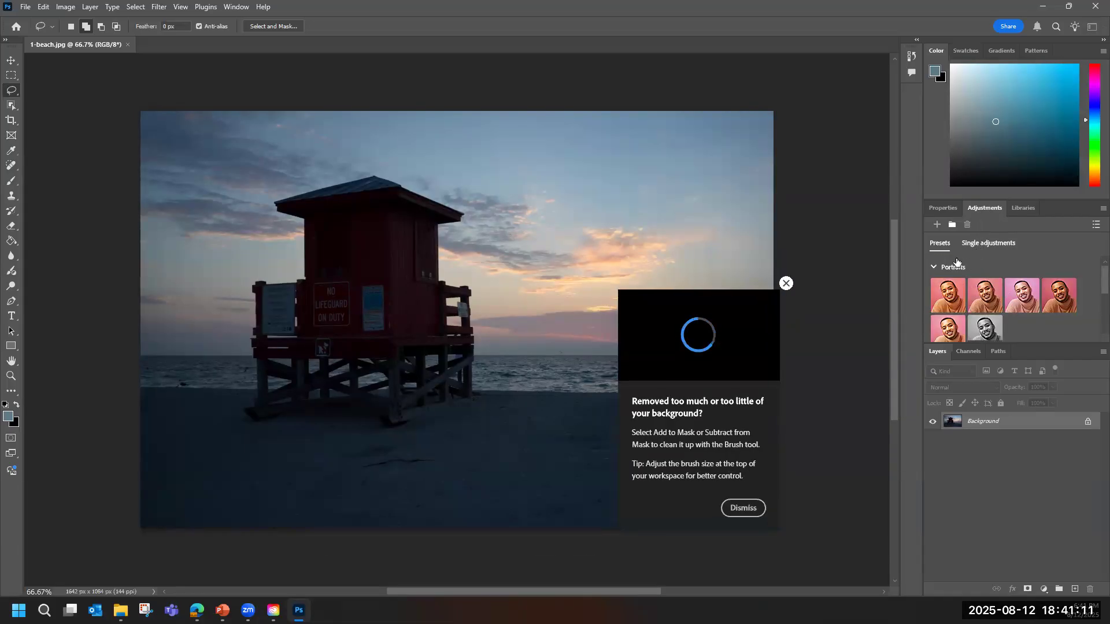
# Dismiss the background-removal tip and add a Levels adjustment layer from the single adjustments.
pyautogui.click(988, 243)
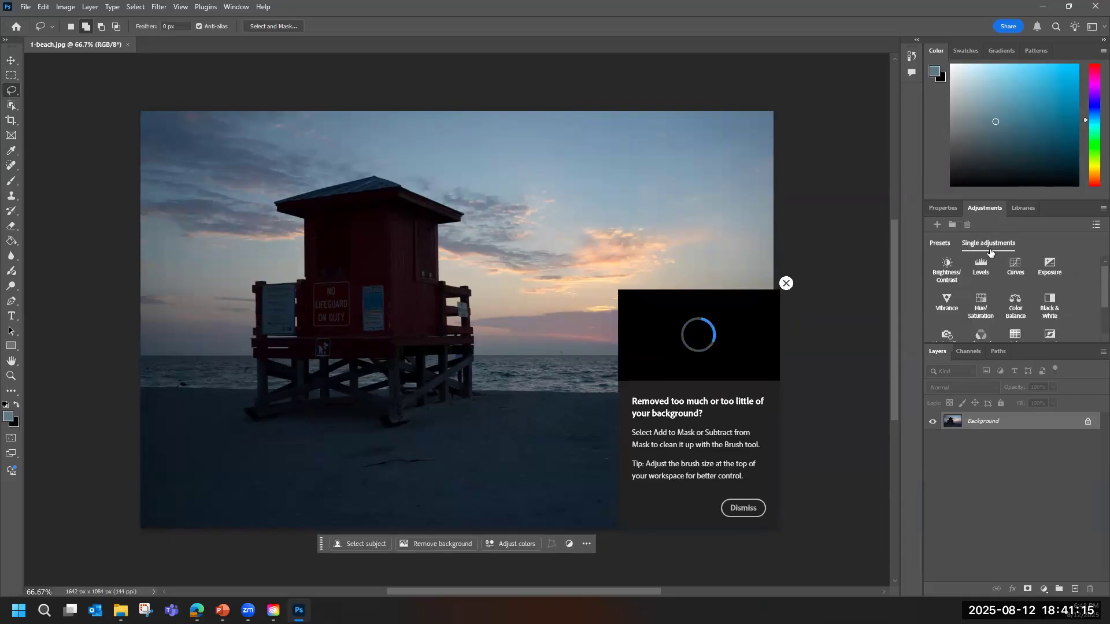
pyautogui.click(788, 284)
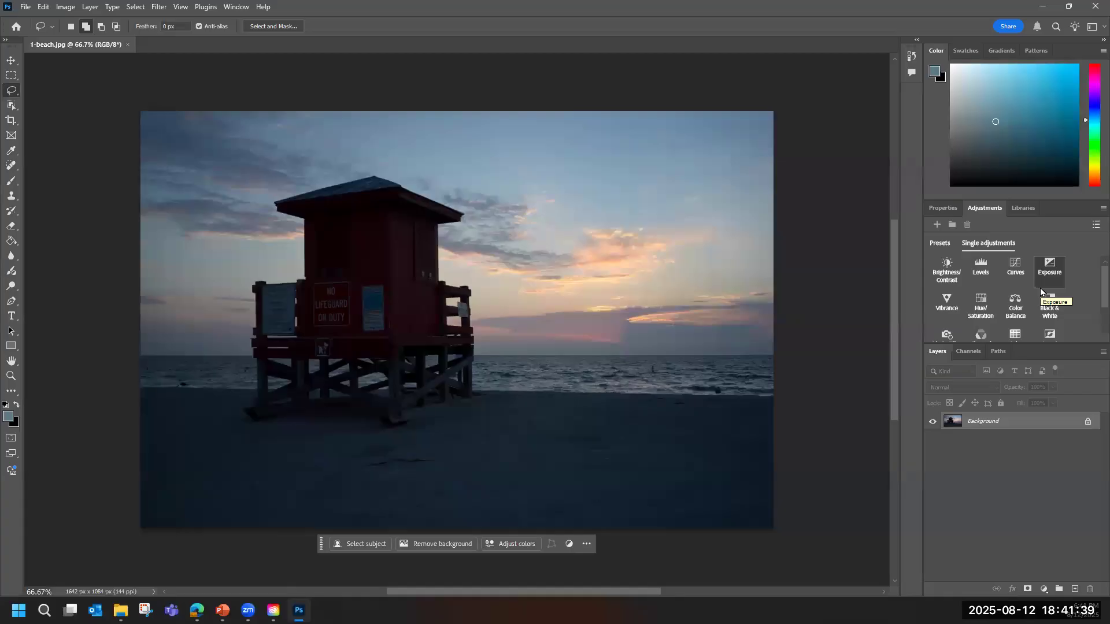
pyautogui.click(982, 271)
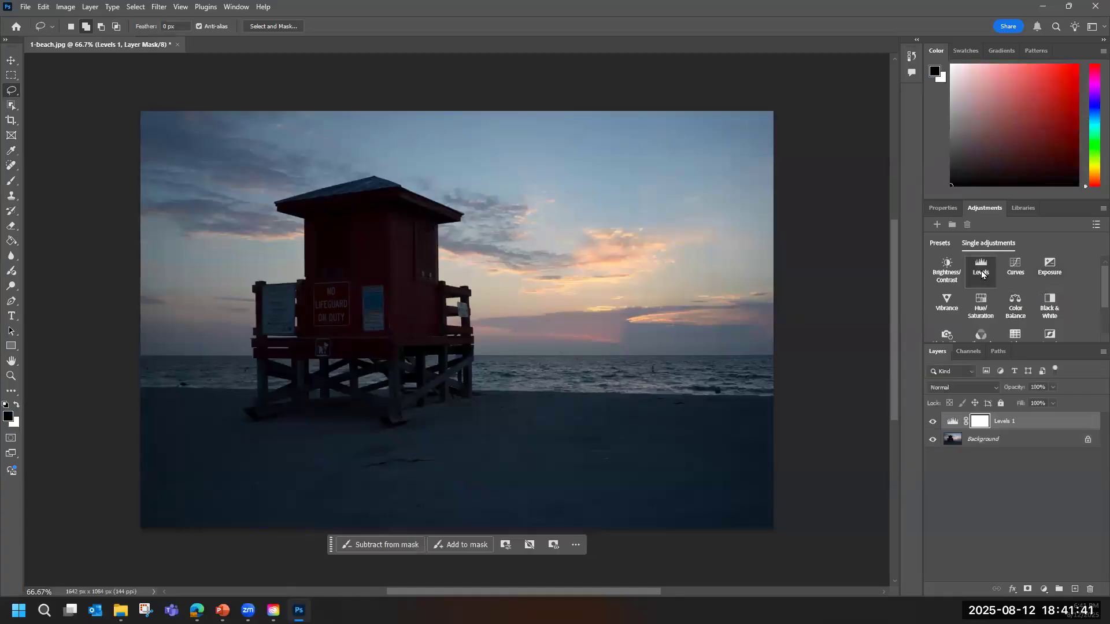
# Try a highlights input level of 109 on the Levels adjustment and return it to 255.
pyautogui.scroll(-3, 1084, 283)
pyautogui.scroll(-1, 1085, 295)
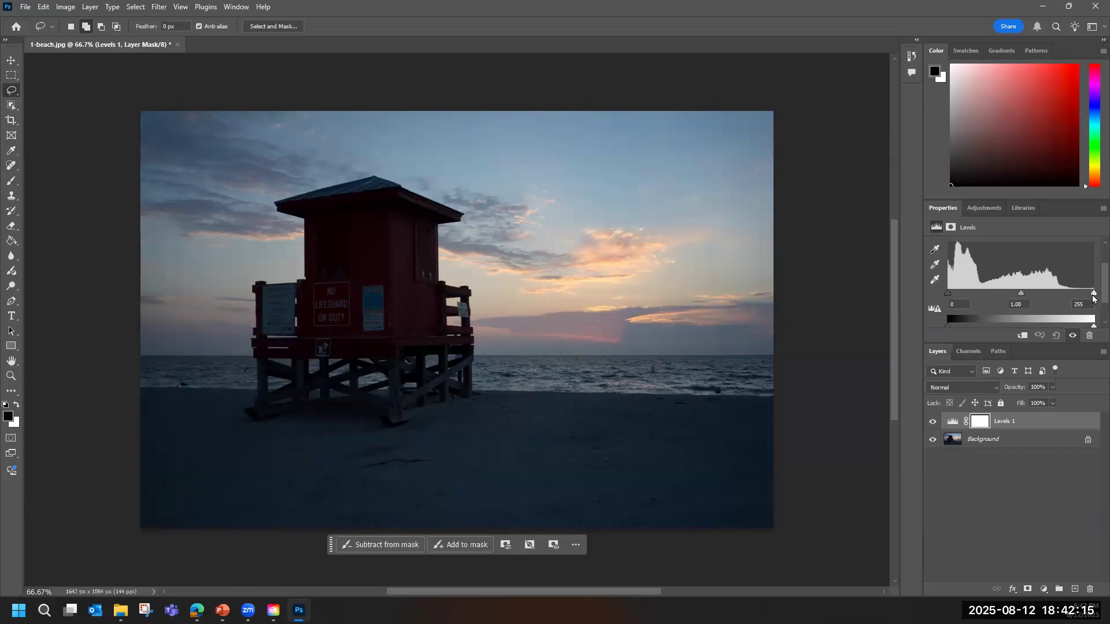
pyautogui.moveTo(1093, 298); pyautogui.dragTo(1093, 299)
pyautogui.moveTo(1093, 296); pyautogui.dragTo(1012, 296)
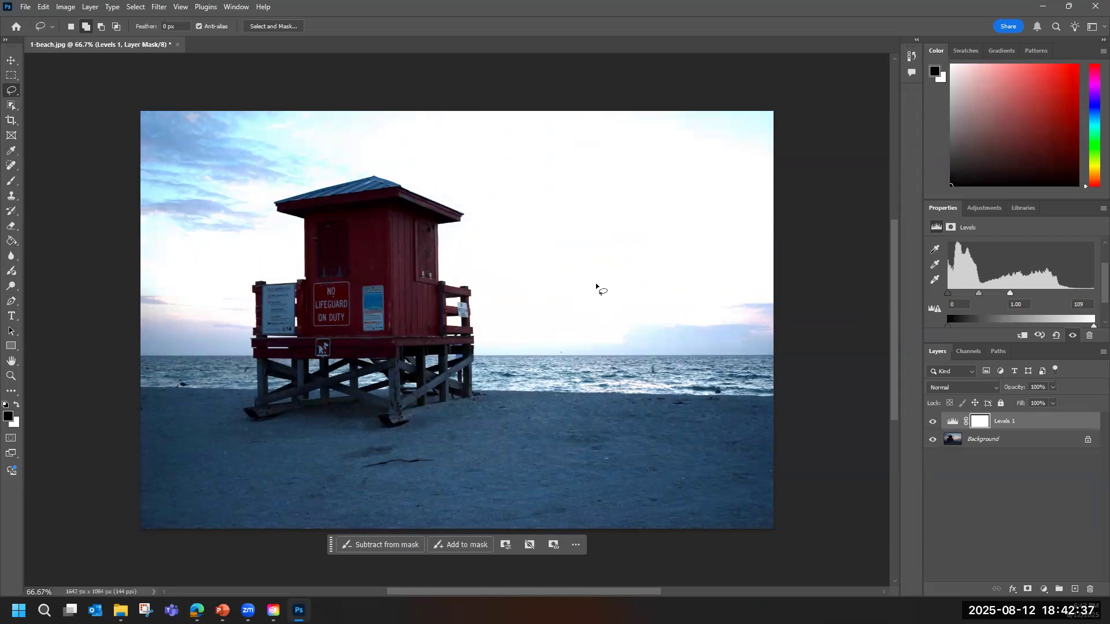
pyautogui.moveTo(1011, 293); pyautogui.dragTo(1095, 296)
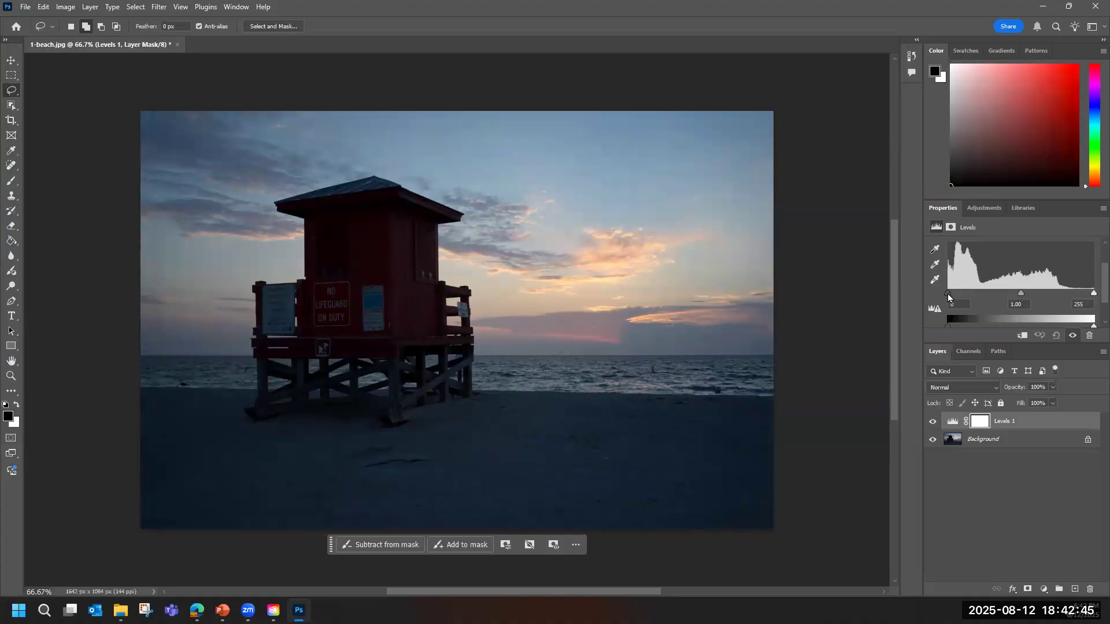
# Try shadows input levels of 77 and 47 on the Levels adjustment and return the value to 0.
pyautogui.moveTo(950, 294); pyautogui.dragTo(991, 295)
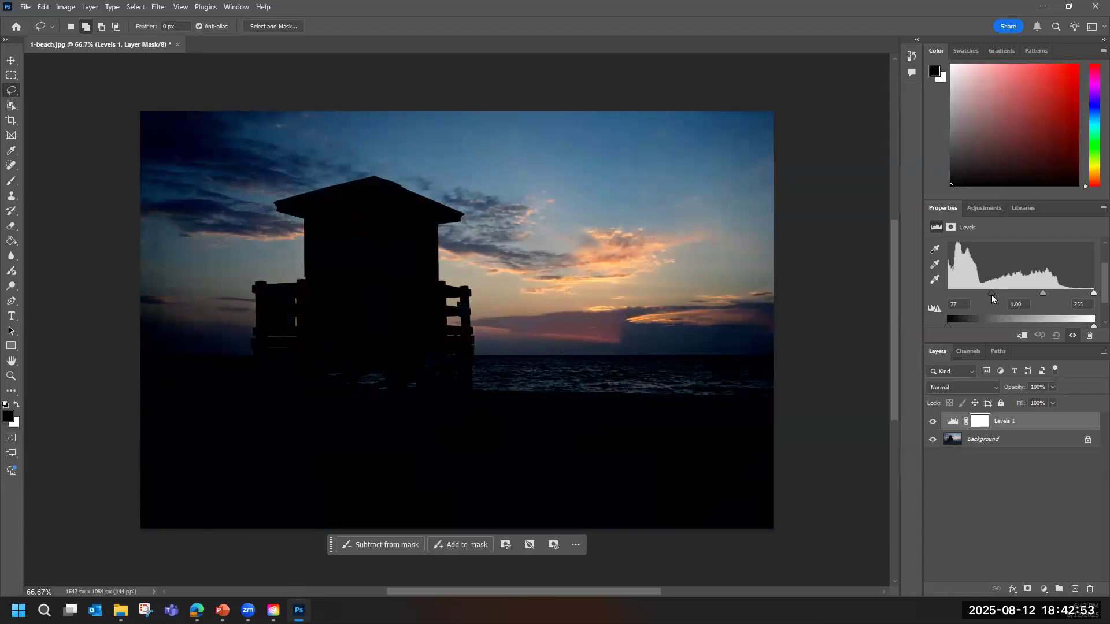
pyautogui.moveTo(991, 295); pyautogui.dragTo(974, 296)
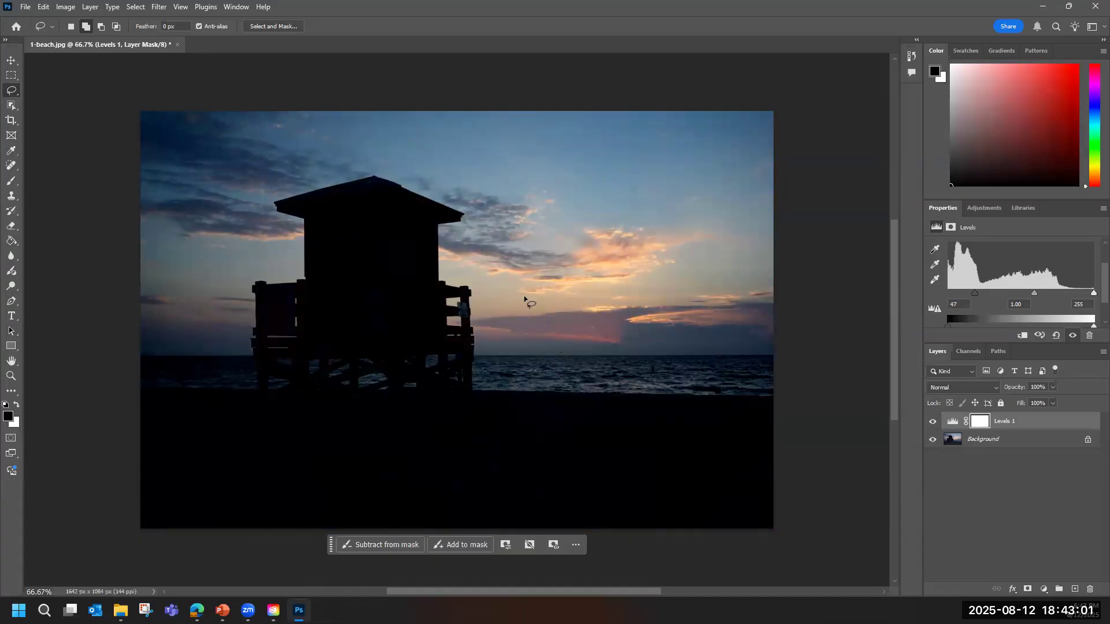
pyautogui.moveTo(973, 295); pyautogui.dragTo(938, 295)
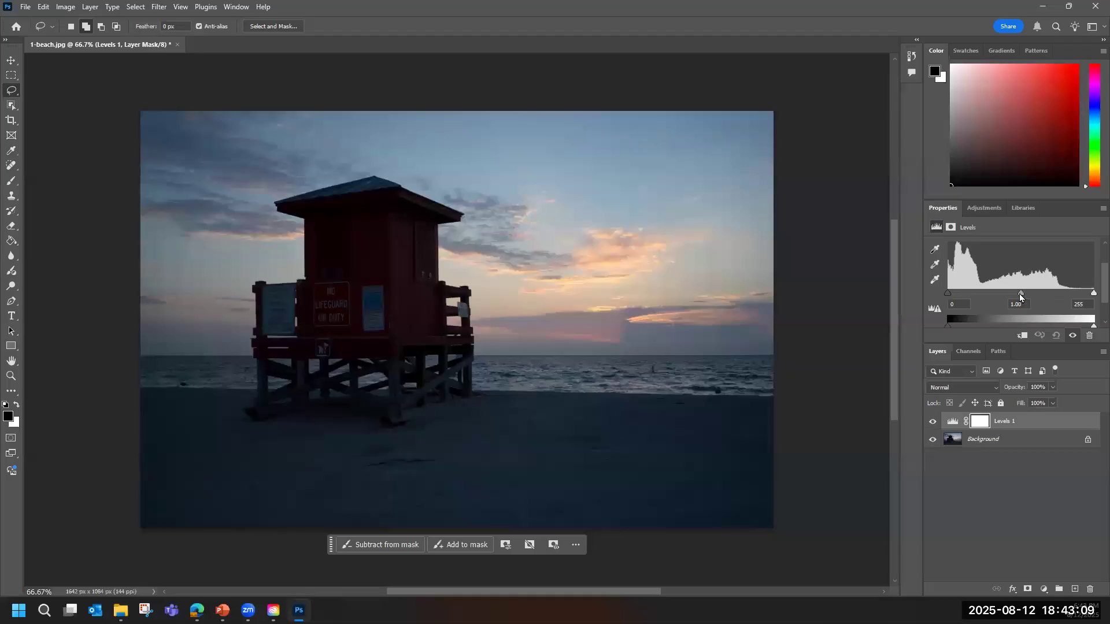
# Brighten the photo by setting the Levels midtones to 1.69, and check that the adjustment can be reopened from its layer.
pyautogui.moveTo(1021, 297); pyautogui.dragTo(990, 296)
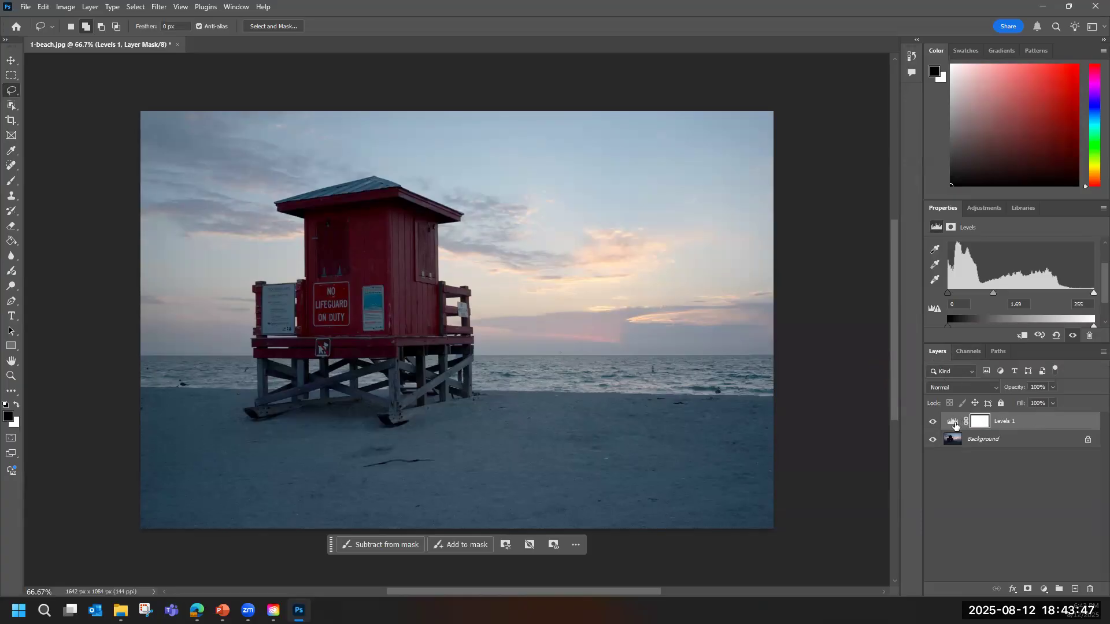
pyautogui.click(955, 442)
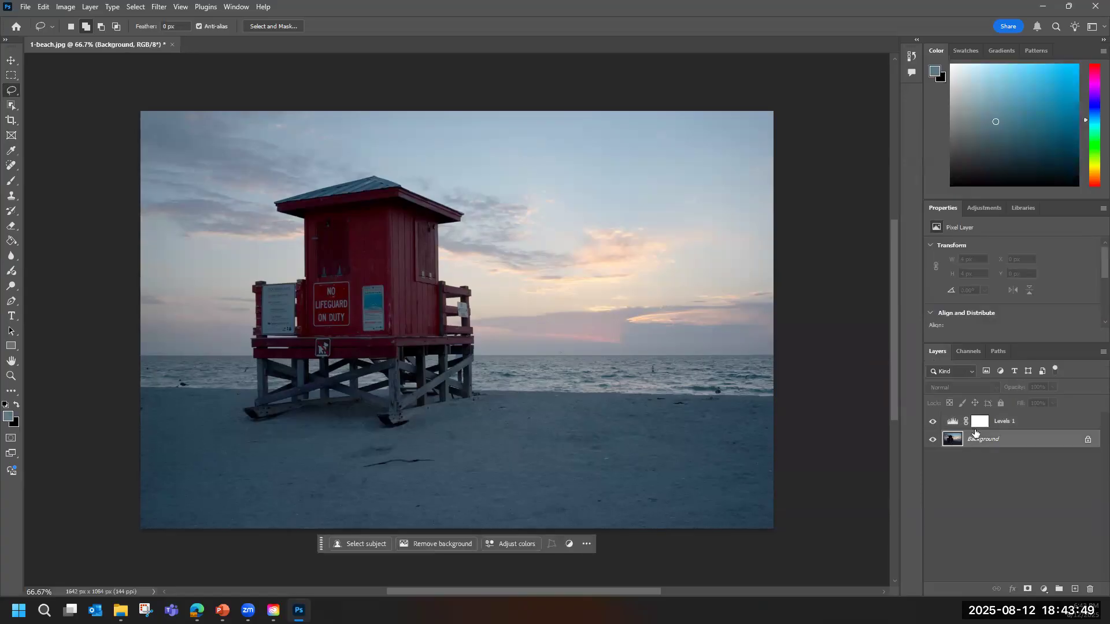
pyautogui.click(954, 425)
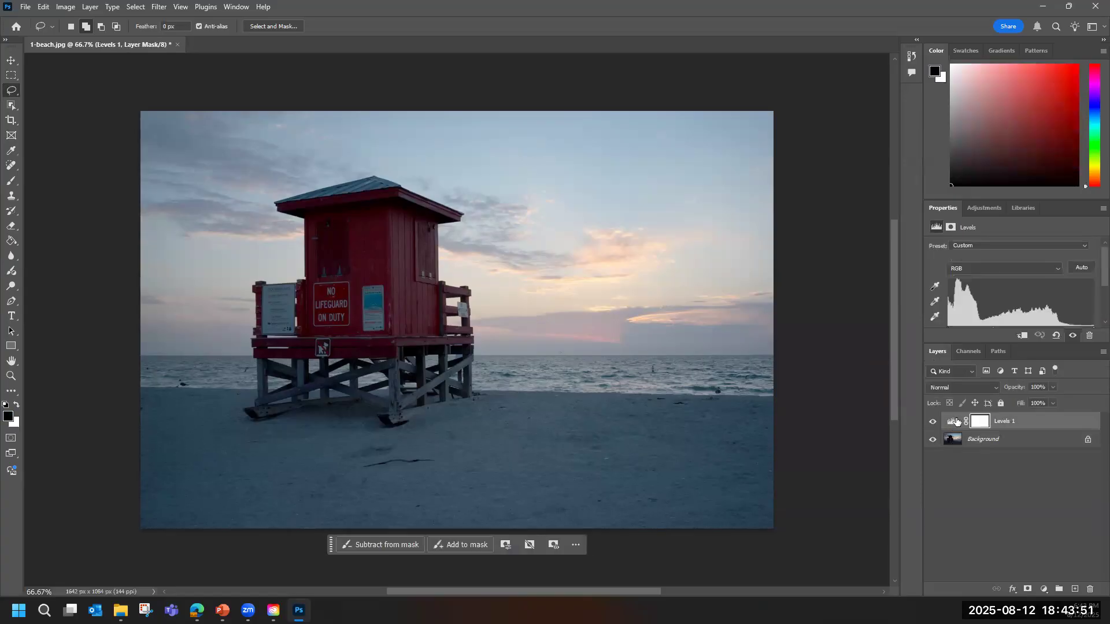
pyautogui.scroll(-1, 1034, 295)
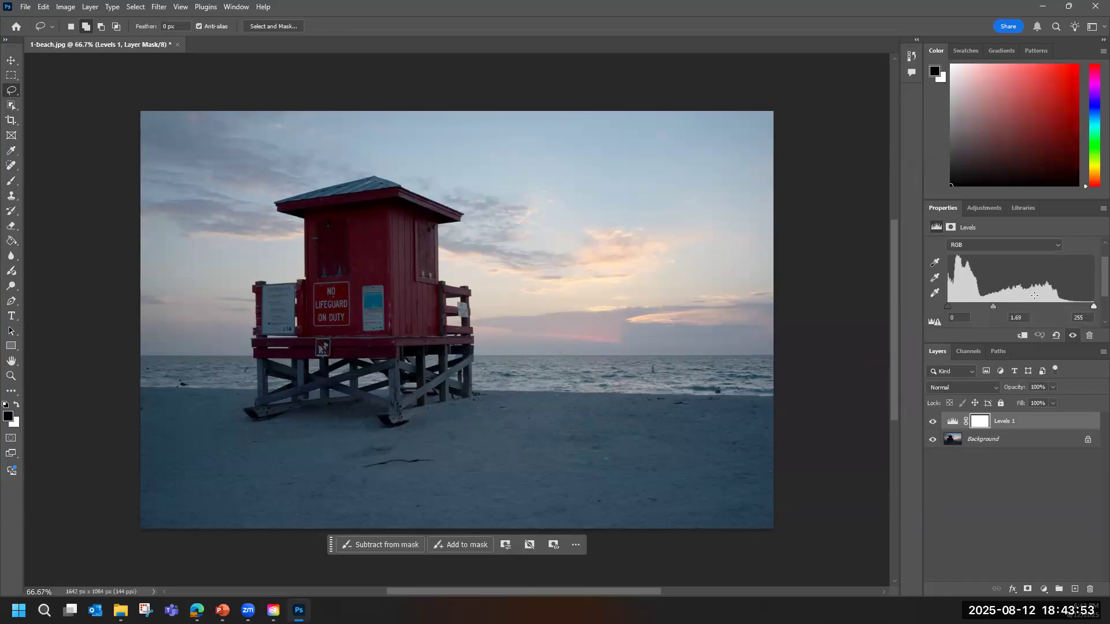
pyautogui.moveTo(1000, 307); pyautogui.dragTo(994, 307)
# Select the Background layer, and hide and reshow the Levels and Background layers in turn to compare the image.
pyautogui.click(958, 444)
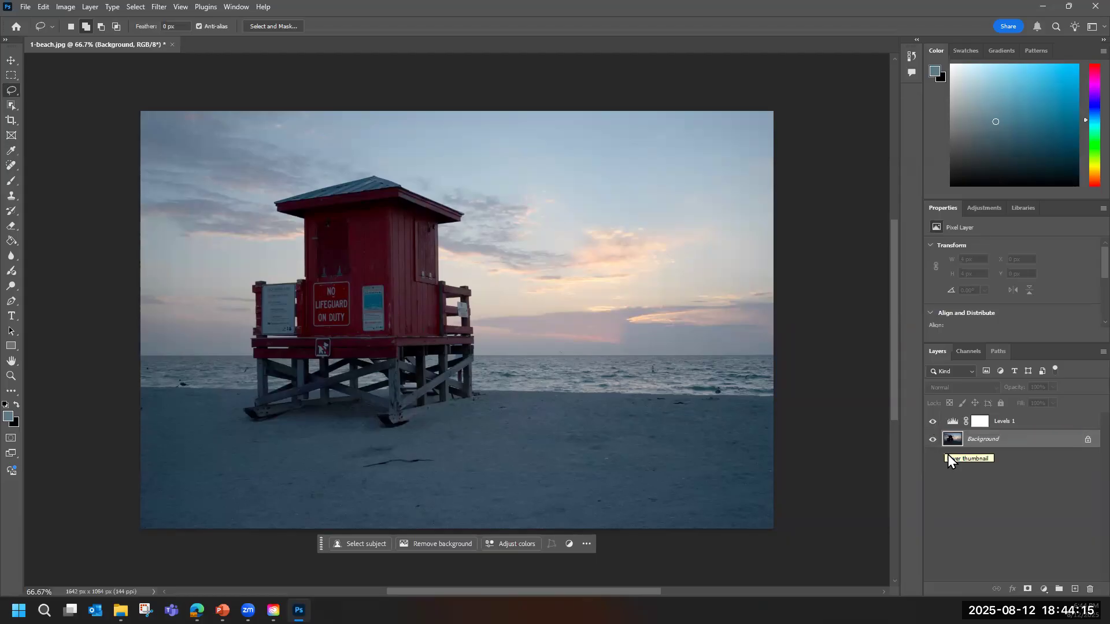
pyautogui.click(933, 423)
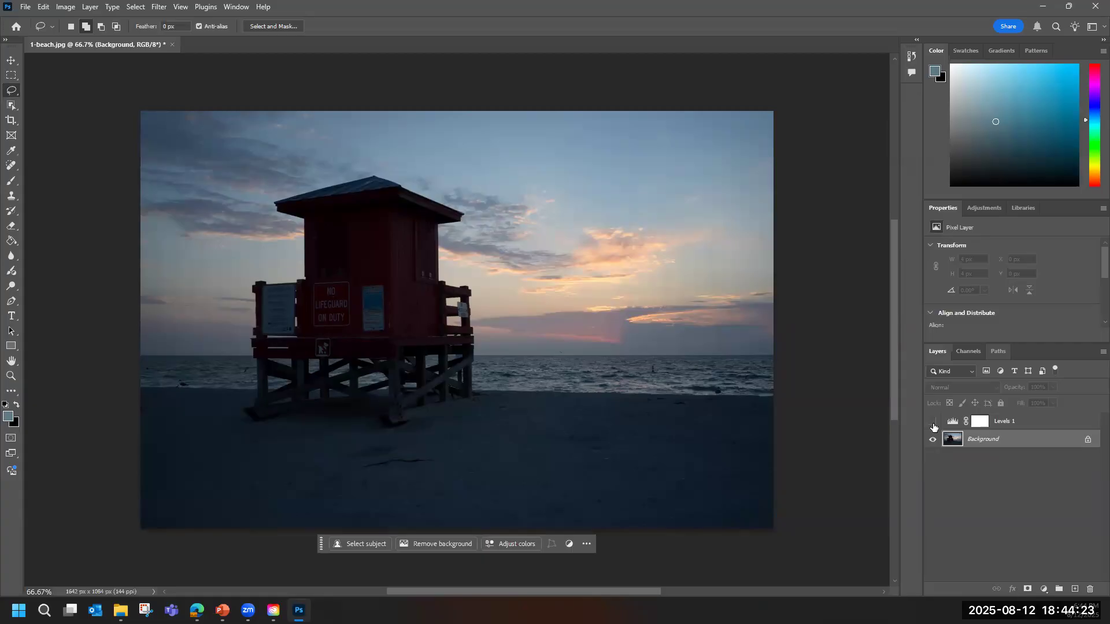
pyautogui.click(933, 423)
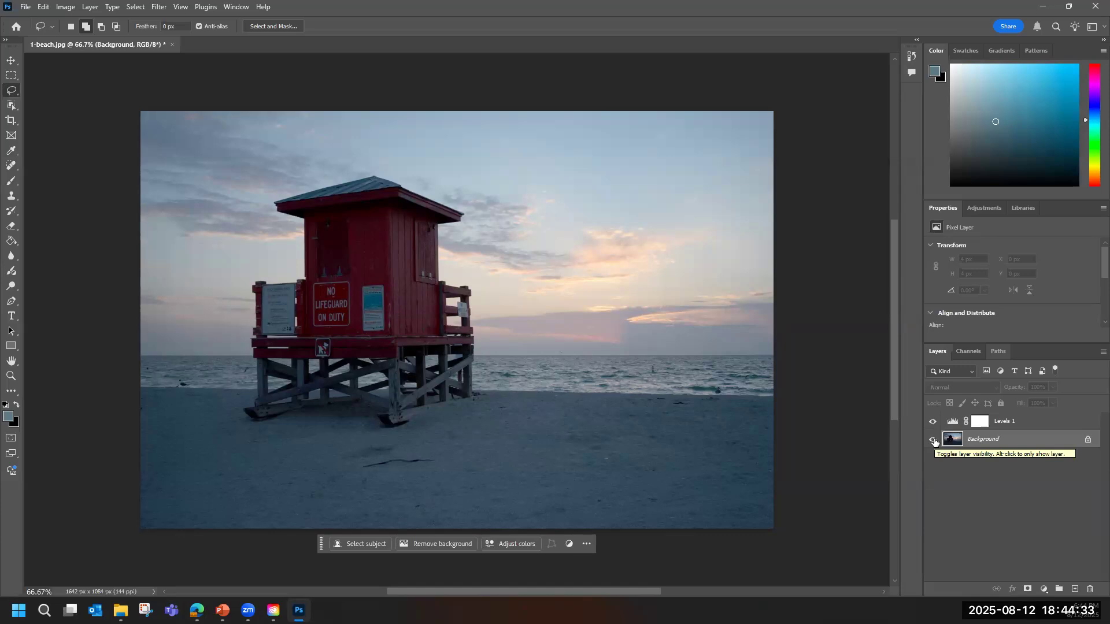
pyautogui.click(934, 441)
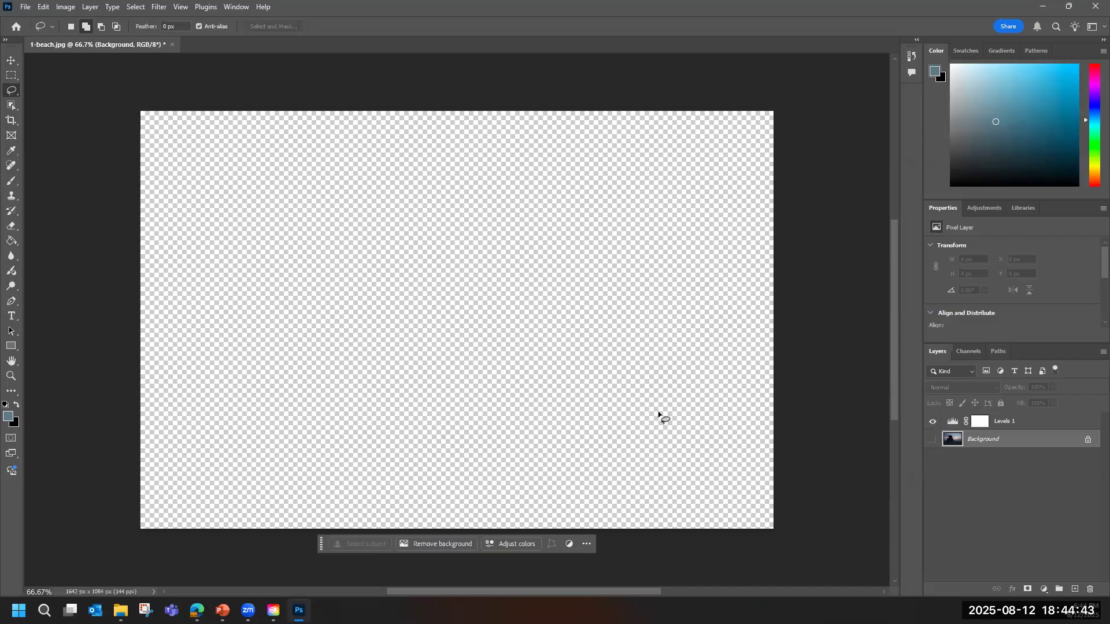
pyautogui.click(933, 440)
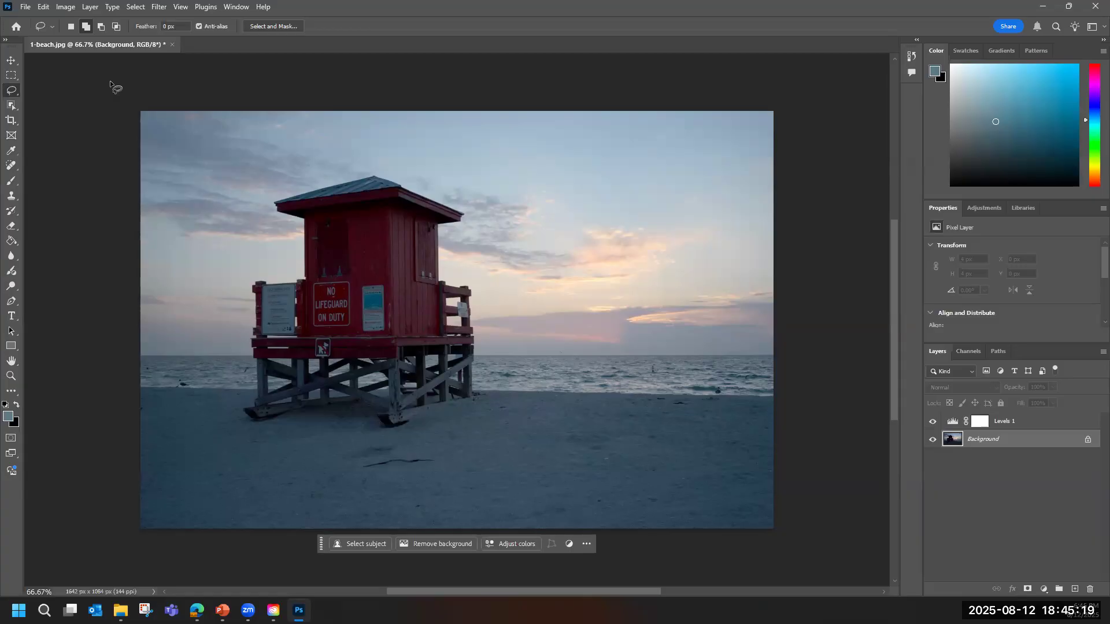
# Save the document as 1-beach.psd in the Exercise Files folder with Maximize Compatibility on.
pyautogui.click(24, 7)
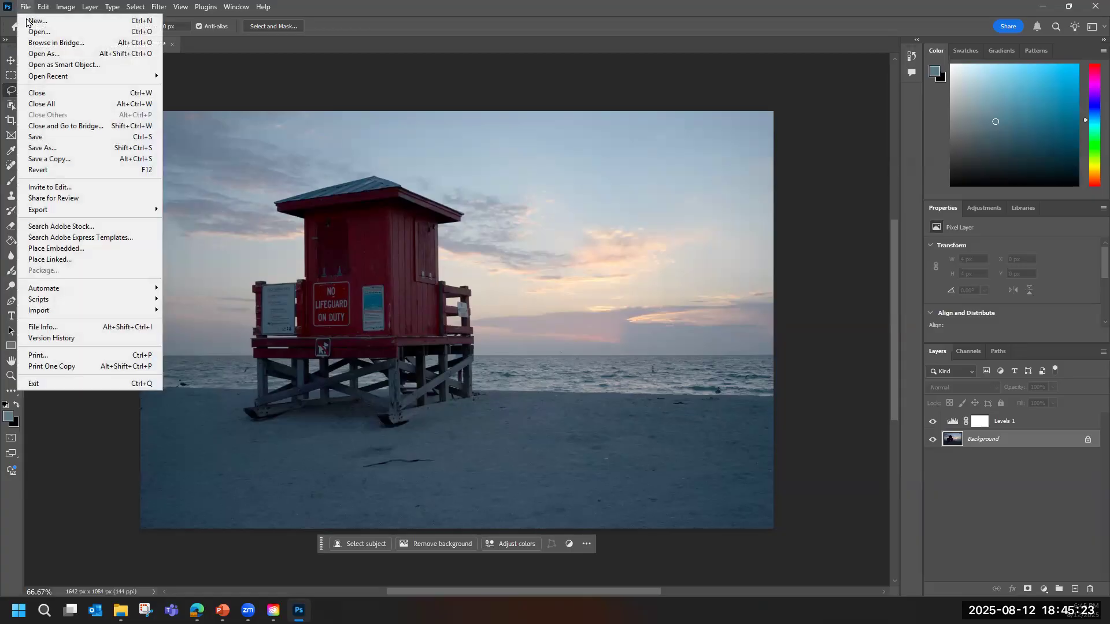
pyautogui.click(48, 149)
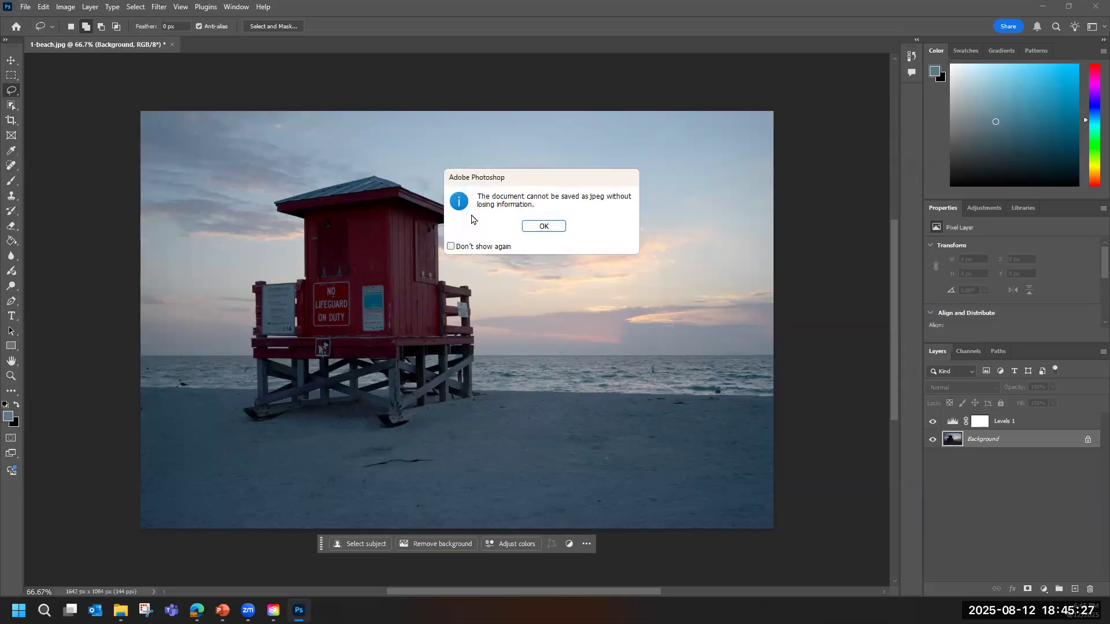
pyautogui.click(543, 227)
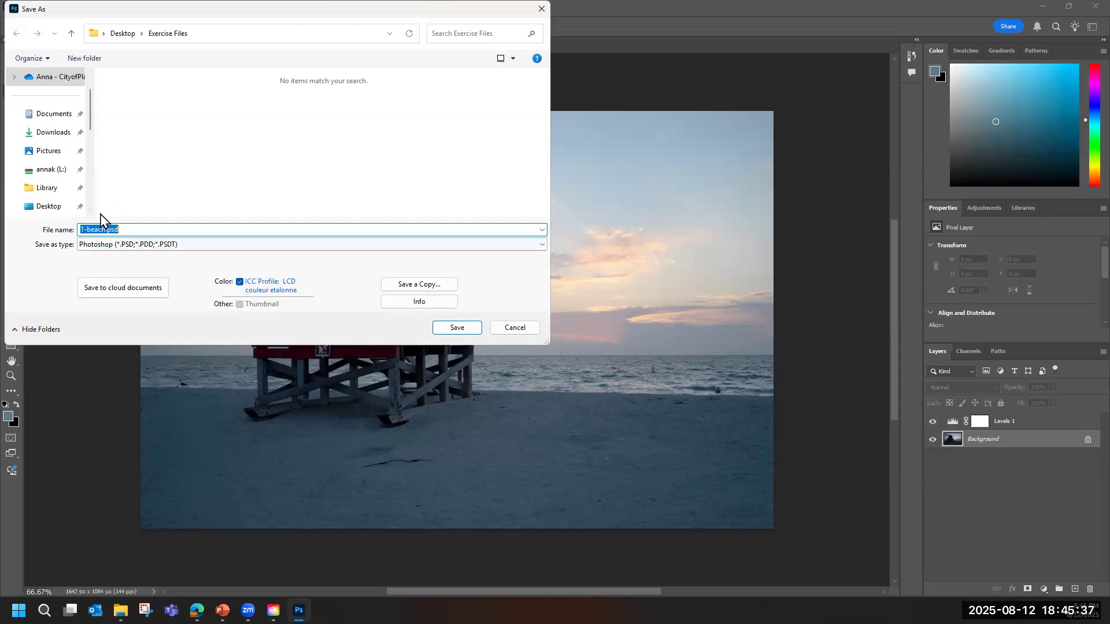
pyautogui.click(457, 328)
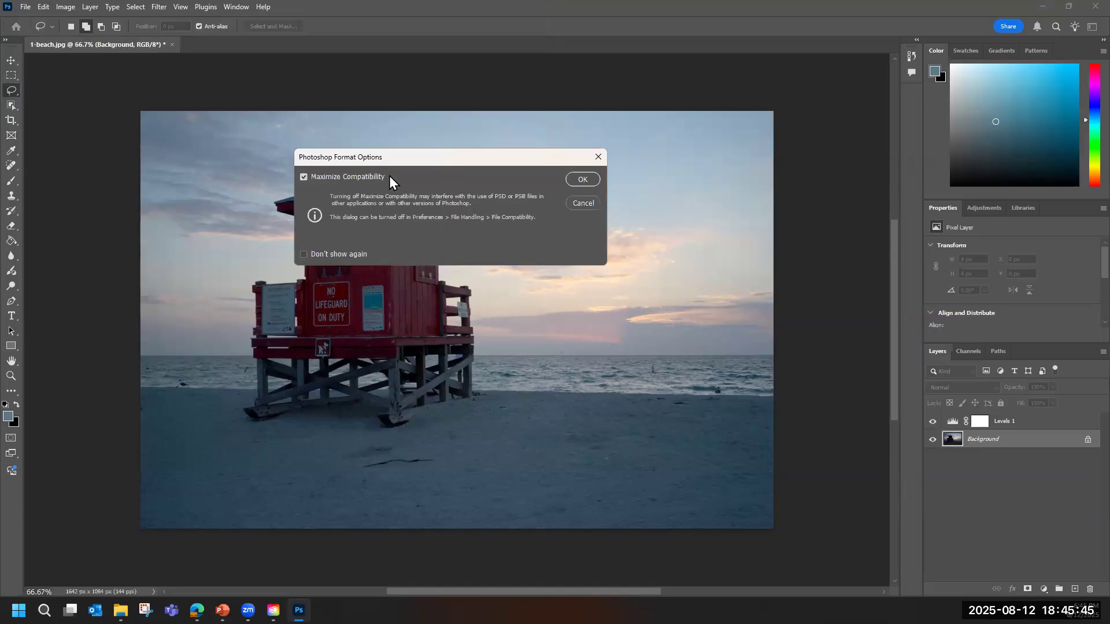
pyautogui.click(572, 181)
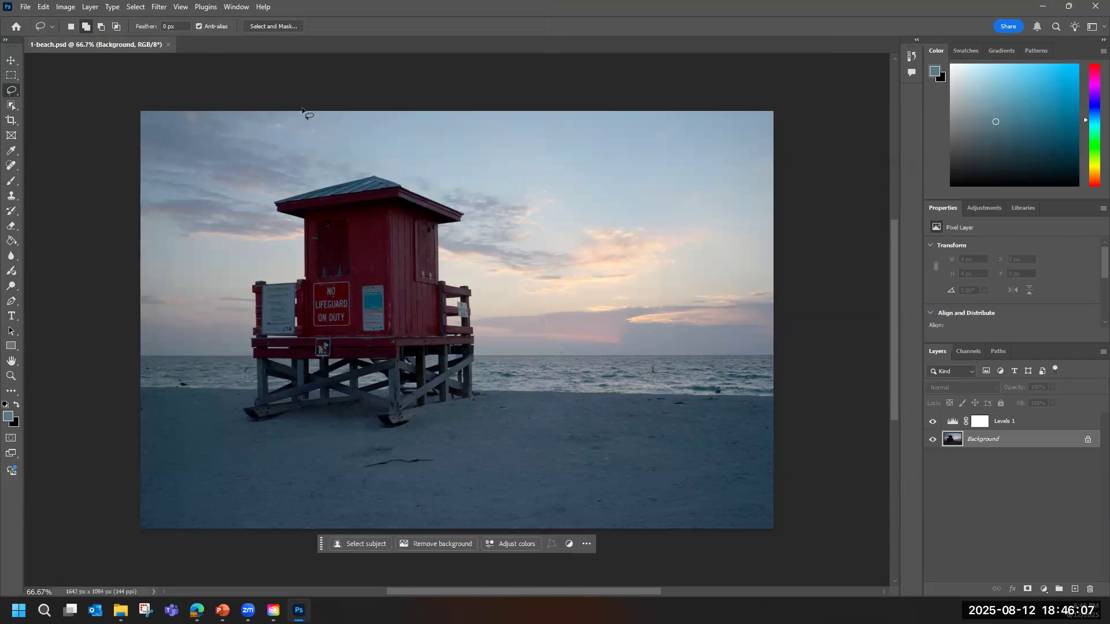
# Export the edited photo in JPG format as 1-beach after.jpg in the Exercise Files folder.
pyautogui.click(26, 7)
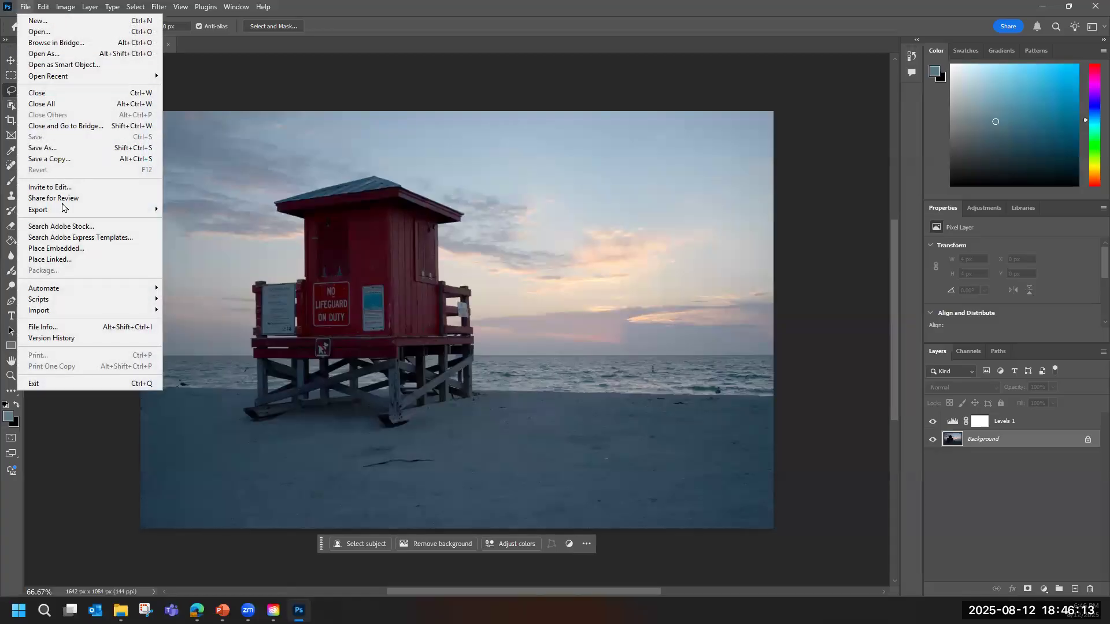
pyautogui.moveTo(69, 209)
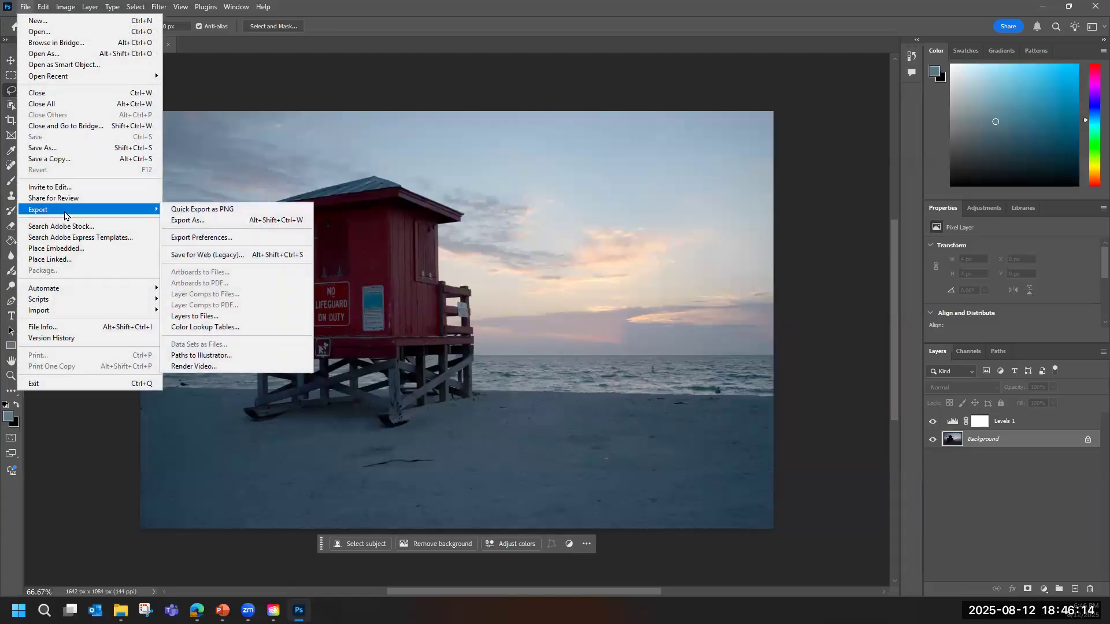
pyautogui.click(205, 219)
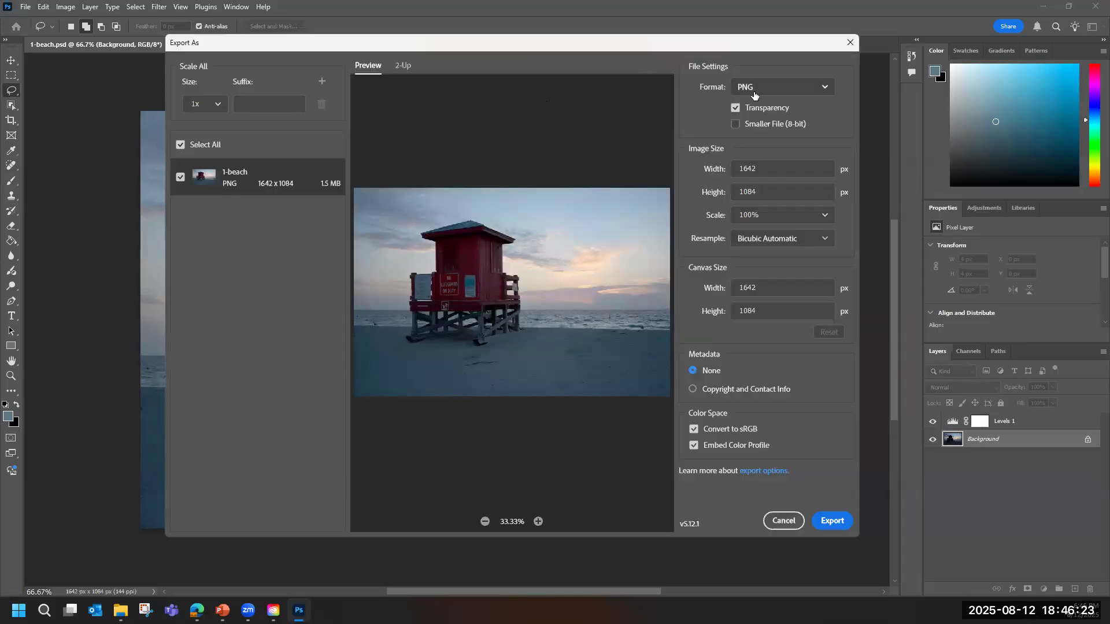
pyautogui.click(754, 94)
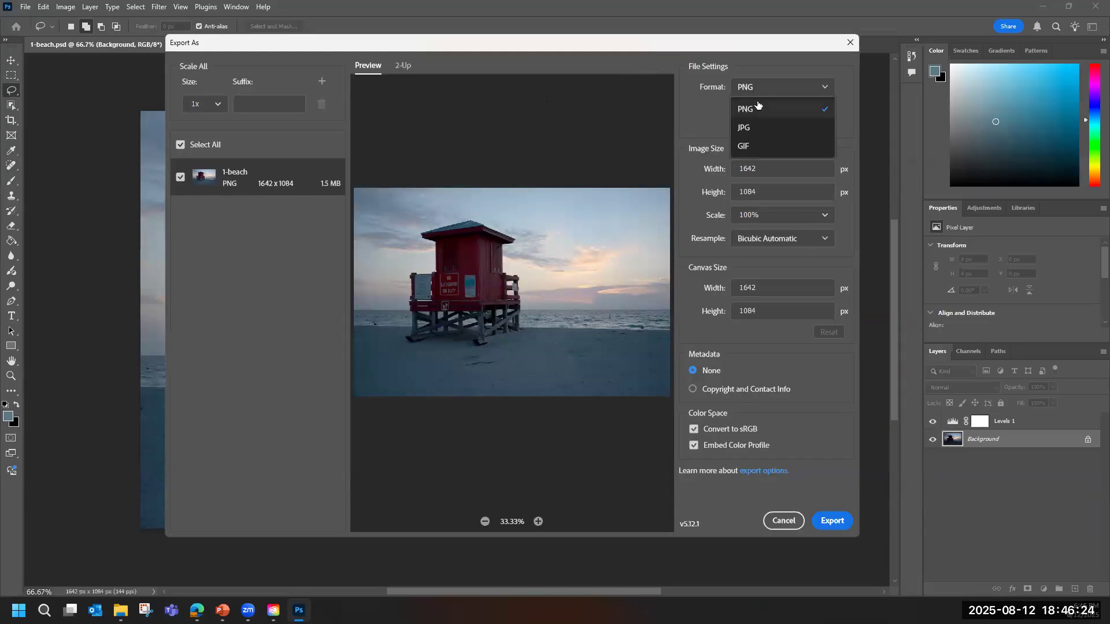
pyautogui.click(758, 132)
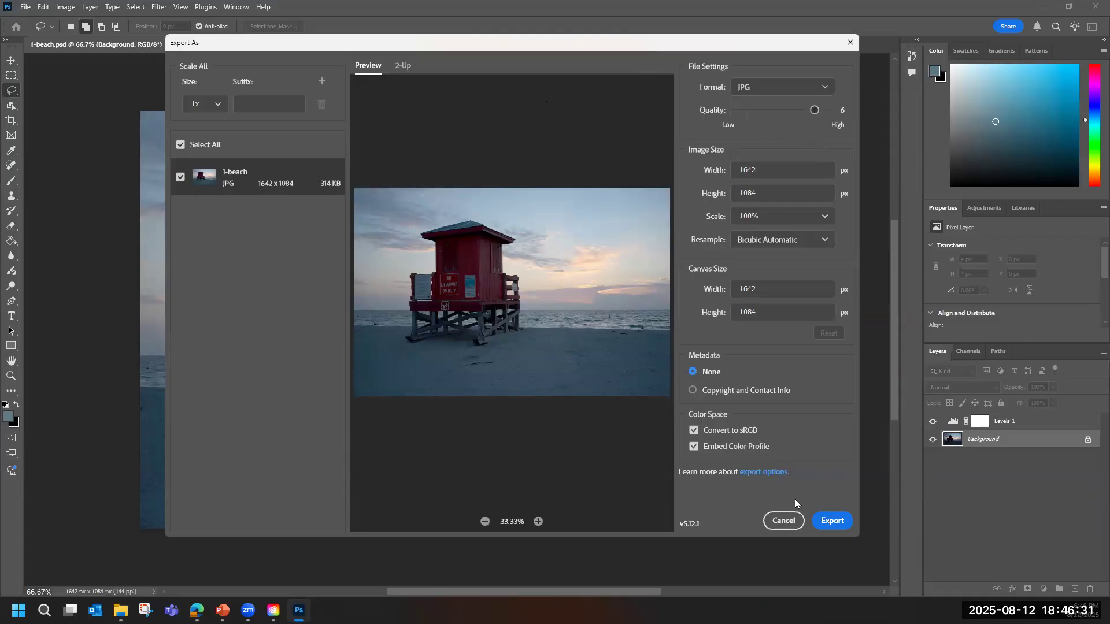
pyautogui.click(831, 522)
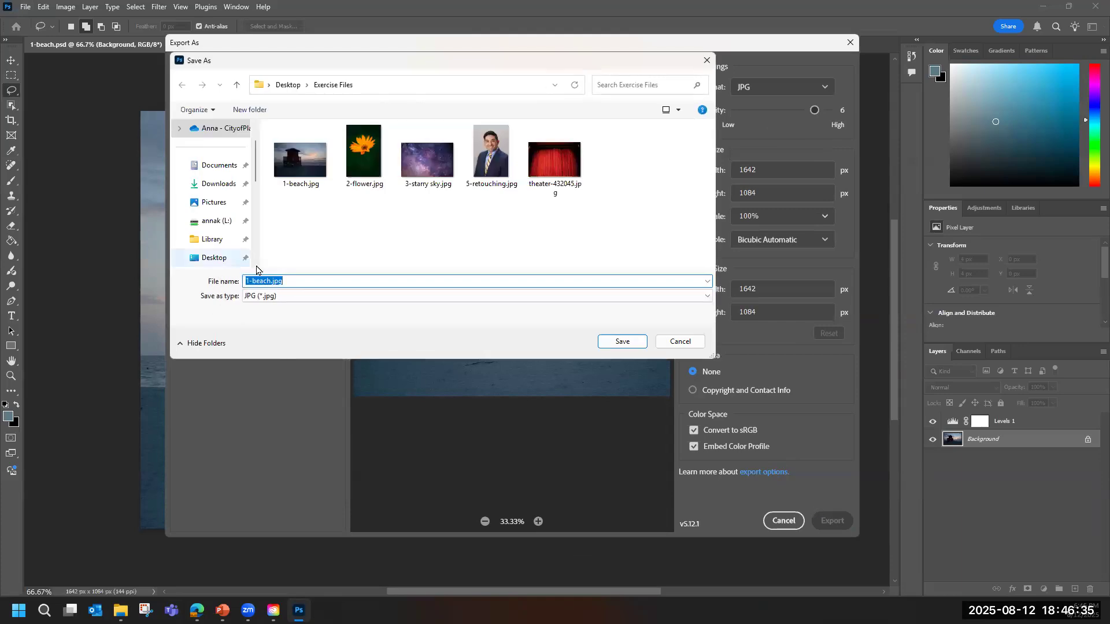
pyautogui.click(268, 281)
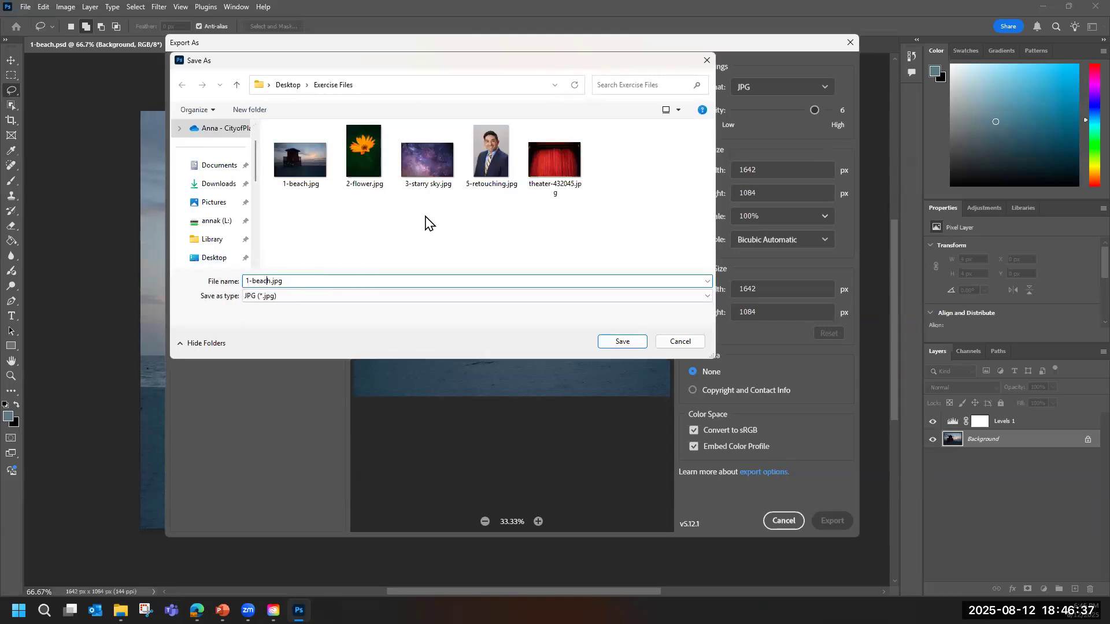
pyautogui.write('after')
pyautogui.click(618, 342)
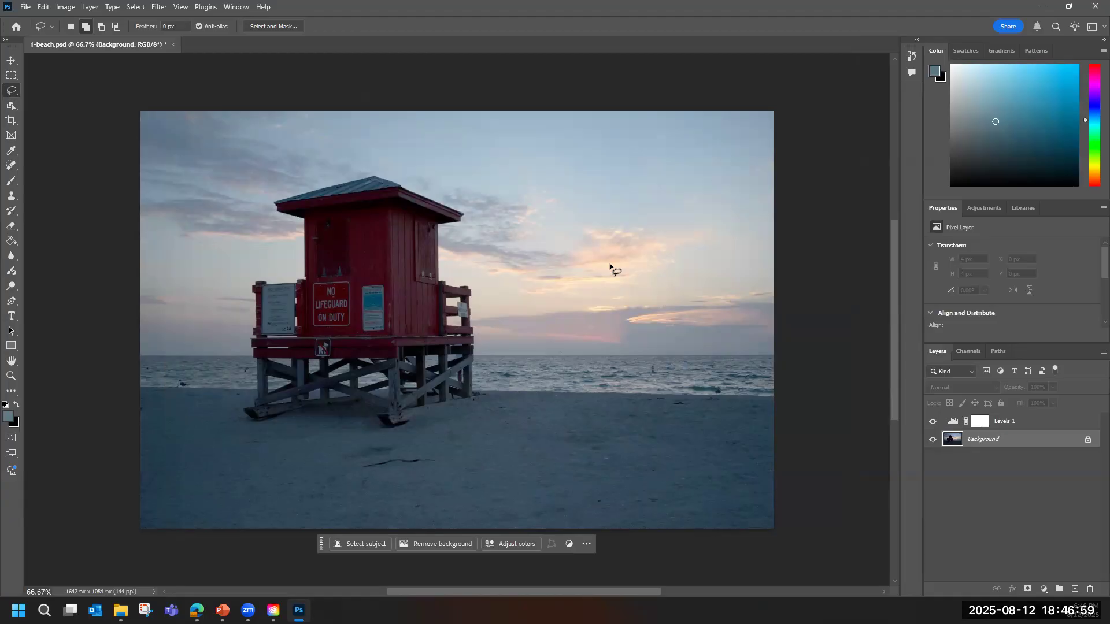
# Open the 2-flower.jpg photo from the Exercise Files folder.
pyautogui.click(25, 11)
pyautogui.click(36, 32)
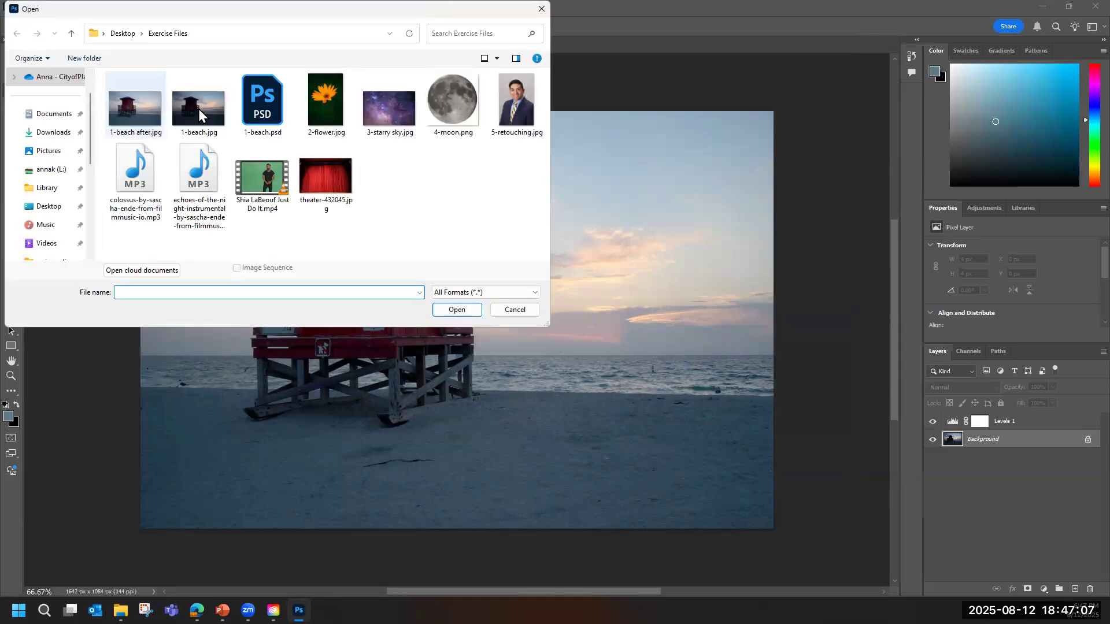
pyautogui.doubleClick(328, 113)
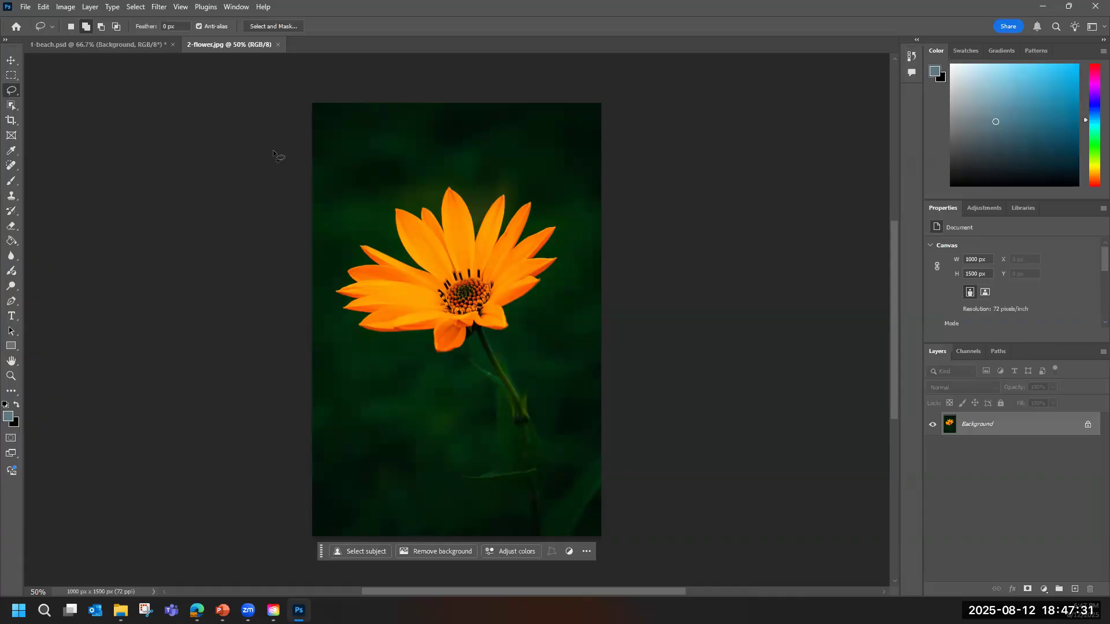
# Select the orange flower head with the Object Selection Tool in Rectangle mode by enclosing the petals.
pyautogui.click(12, 108)
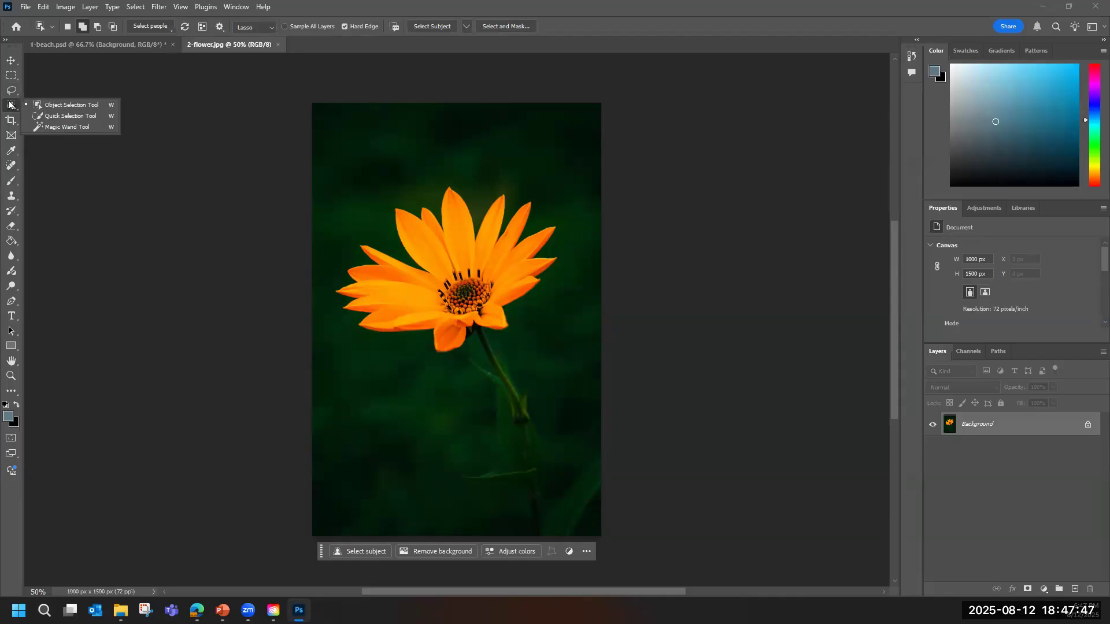
pyautogui.click(12, 106)
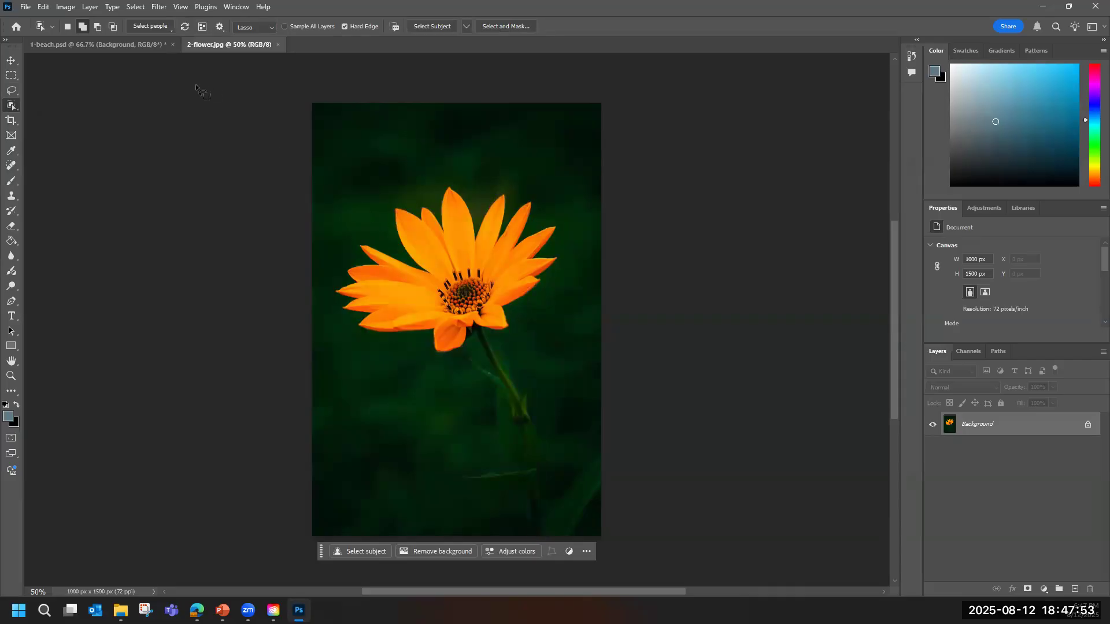
pyautogui.click(272, 29)
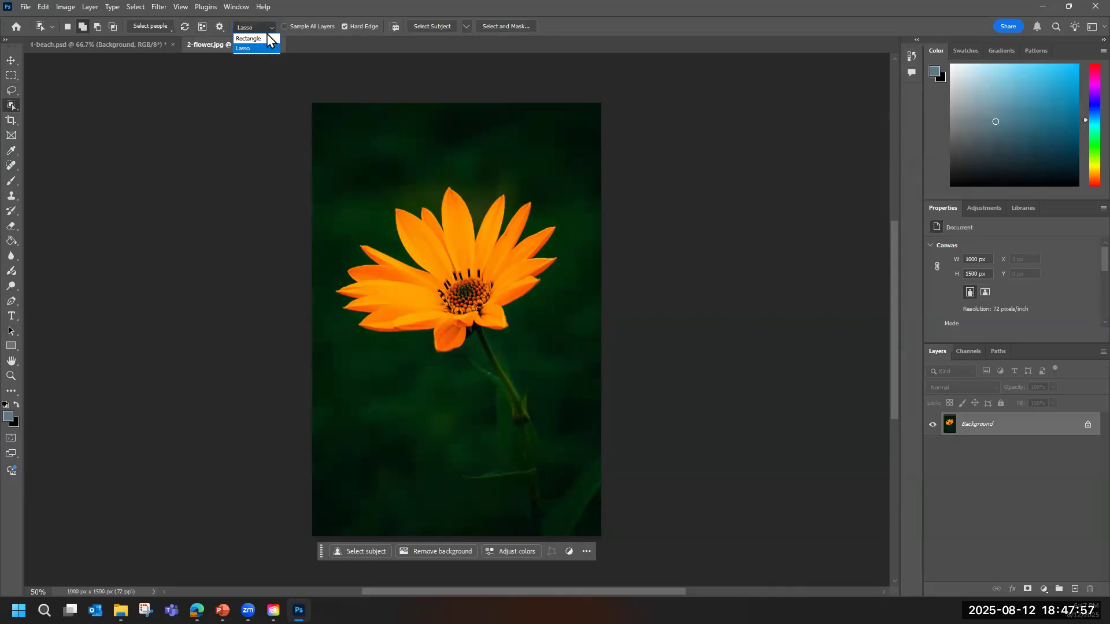
pyautogui.click(267, 38)
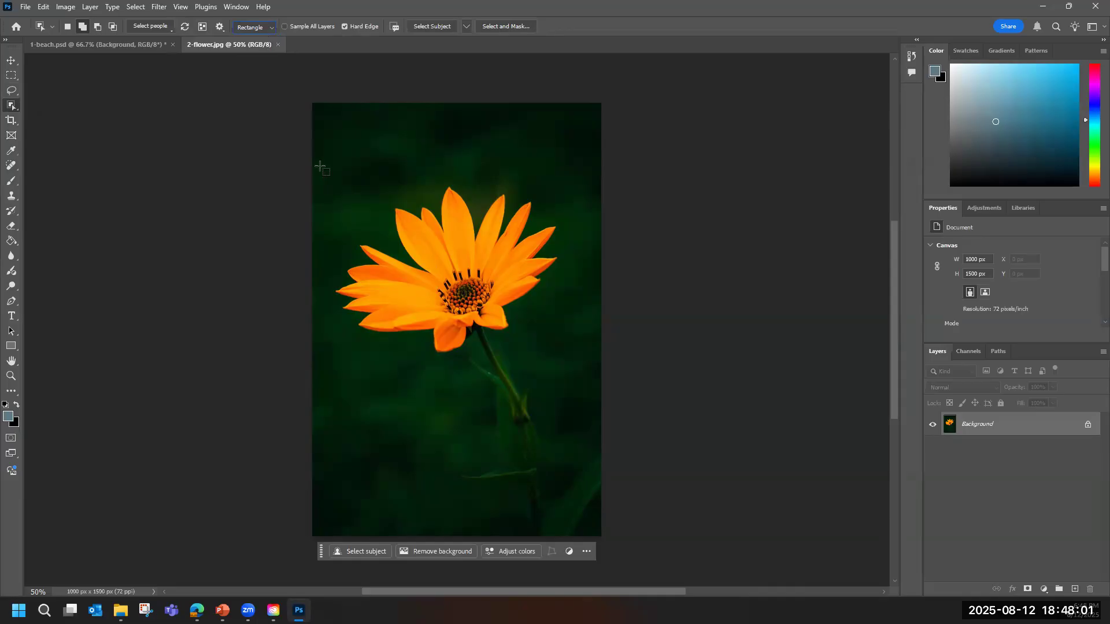
pyautogui.moveTo(328, 172); pyautogui.dragTo(574, 364)
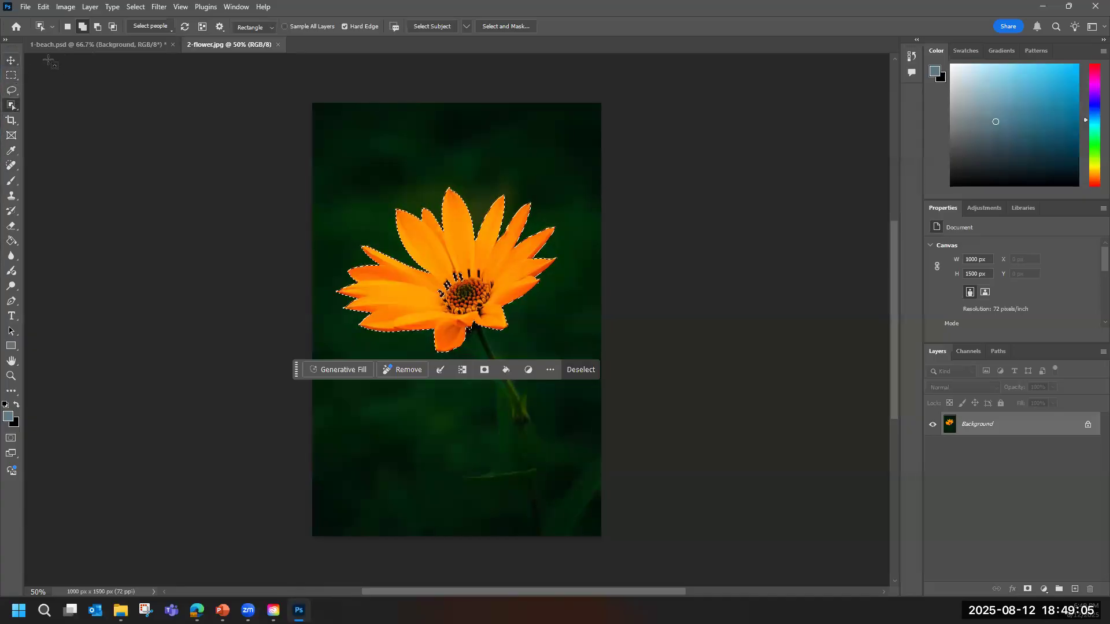
# Add a Hue/Saturation adjustment layer masked to the selected flower head, and switch to the Move Tool.
pyautogui.click(983, 209)
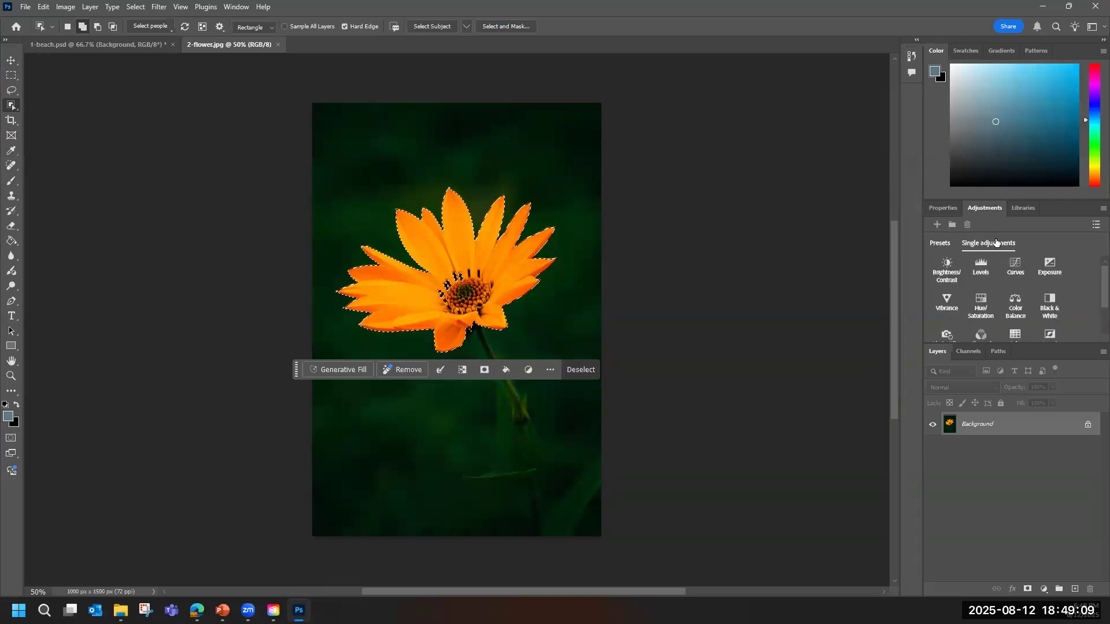
pyautogui.click(984, 306)
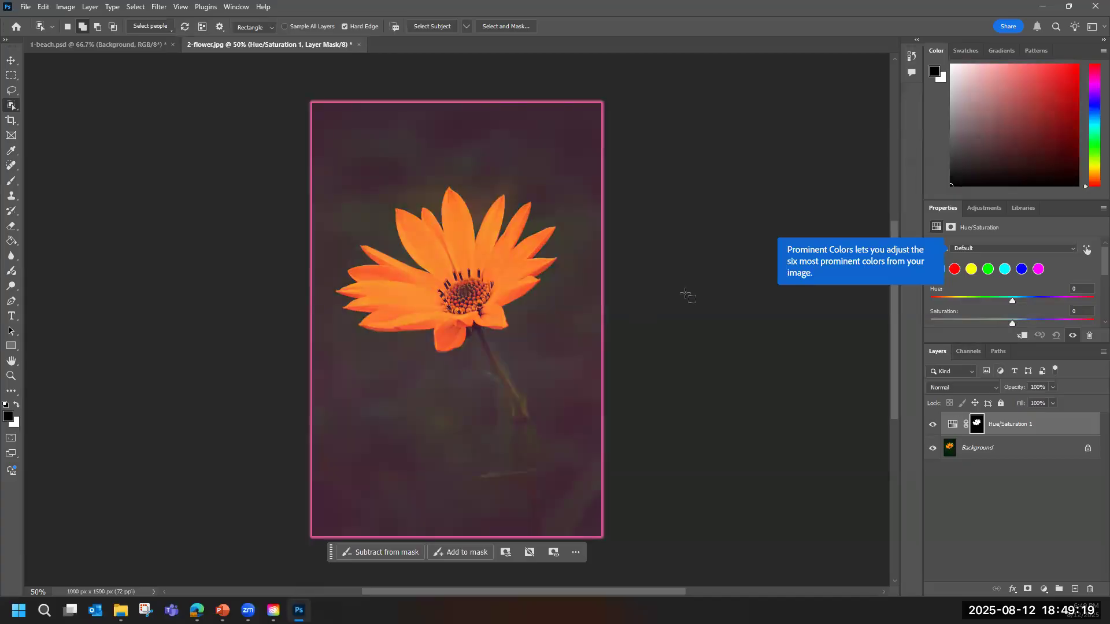
pyautogui.click(15, 62)
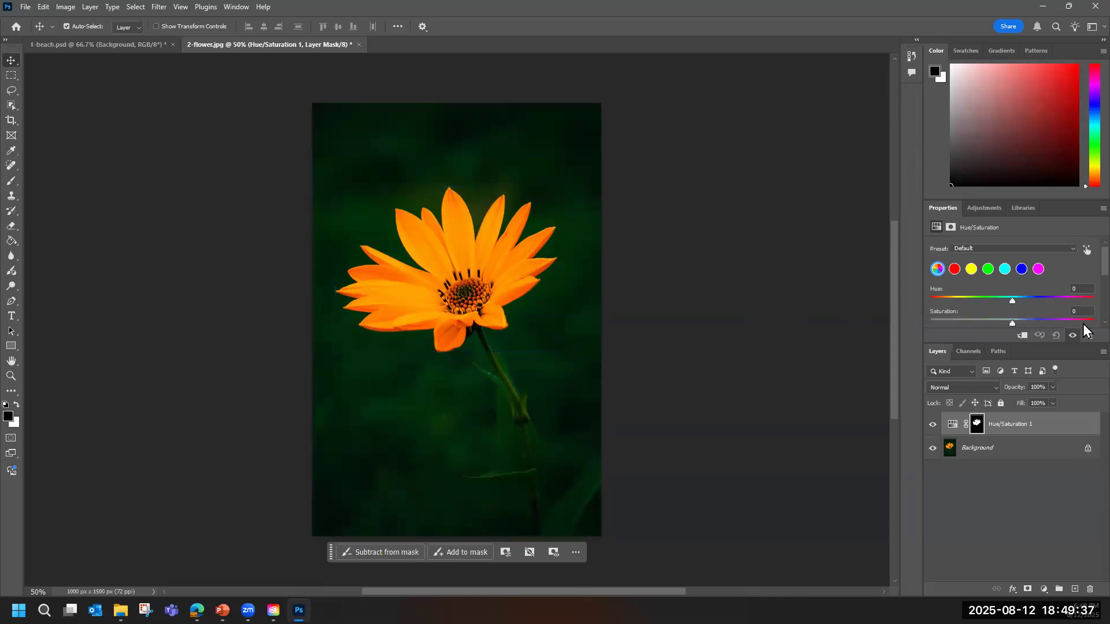
# Shift the flower head's hue toward bright magenta-purple, keeping Saturation and Lightness at 0.
pyautogui.moveTo(1012, 301); pyautogui.dragTo(959, 302)
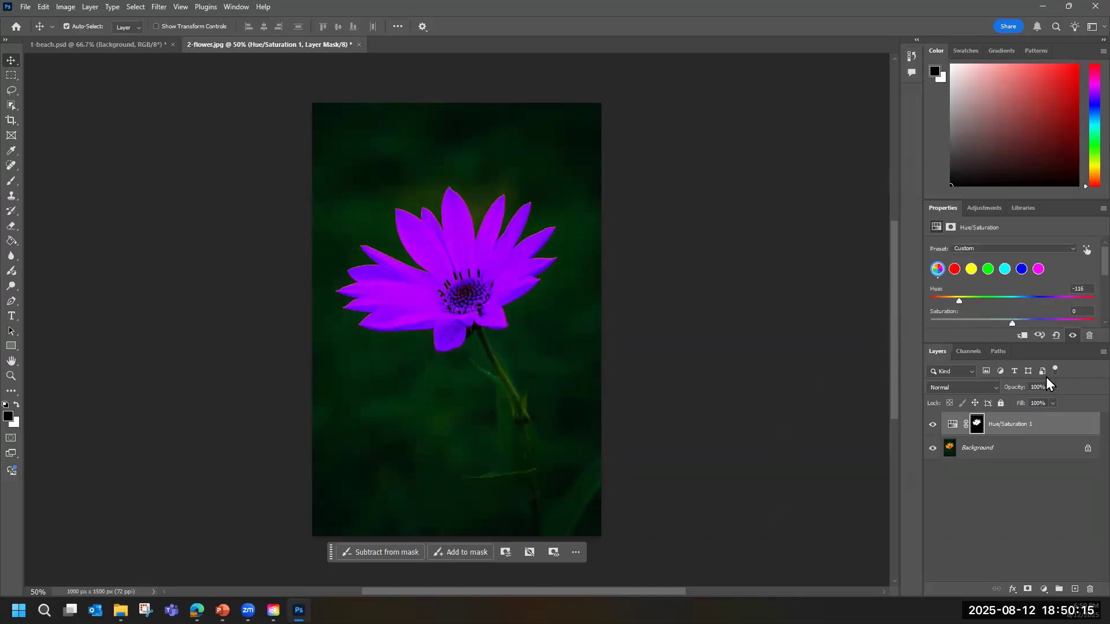
pyautogui.scroll(-3, 1092, 276)
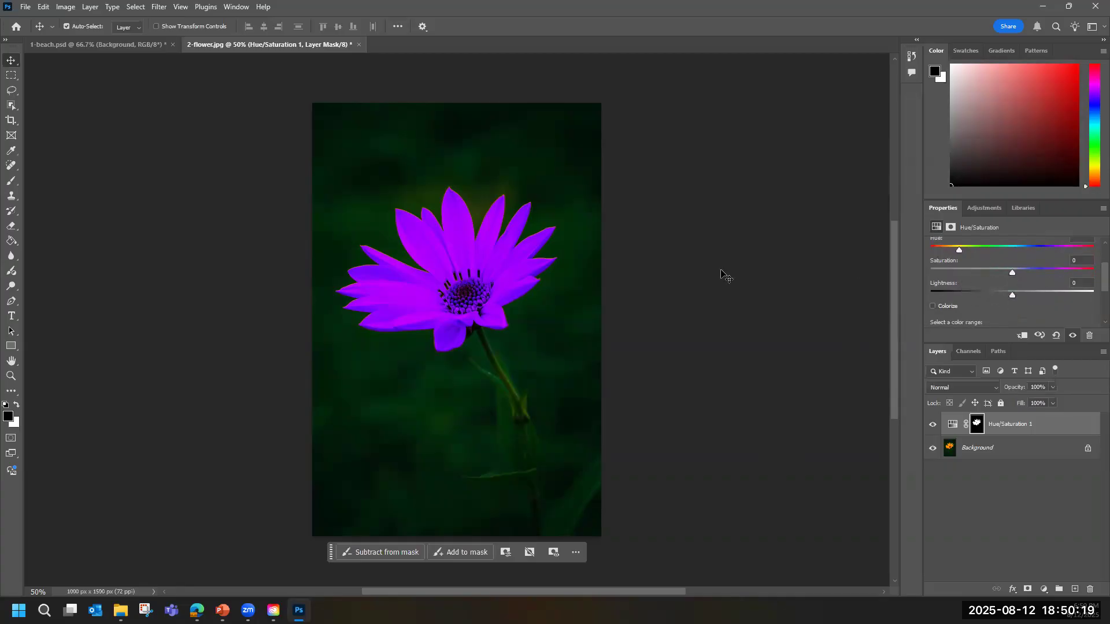
pyautogui.moveTo(960, 251); pyautogui.dragTo(976, 252)
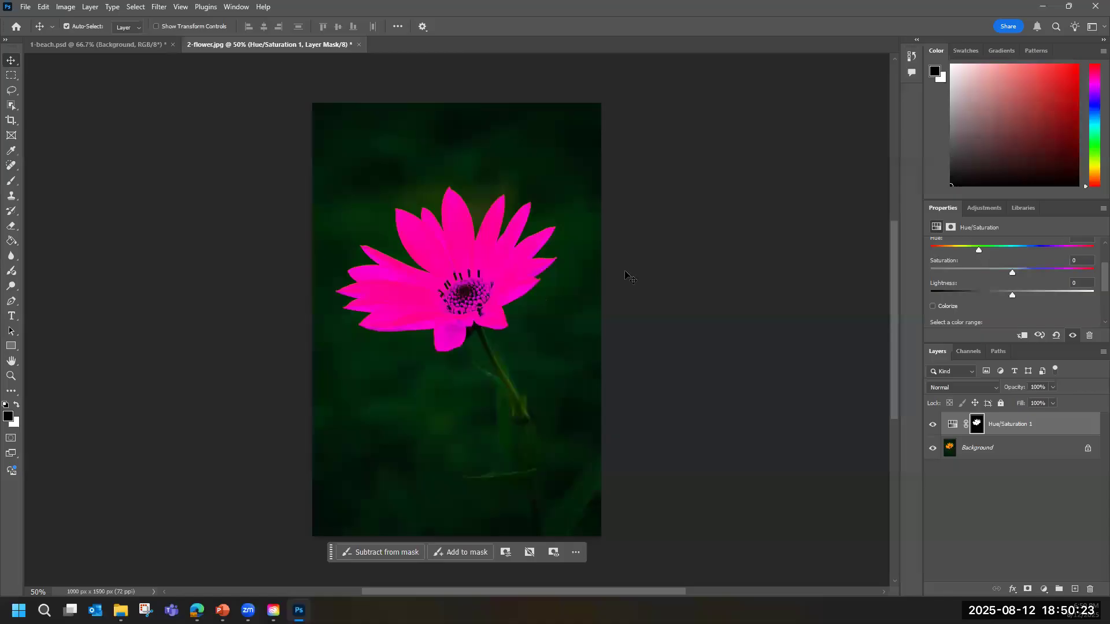
pyautogui.moveTo(1011, 272); pyautogui.dragTo(1007, 274)
pyautogui.moveTo(1014, 296)
pyautogui.mouseDown()
pyautogui.moveTo(993, 297)
pyautogui.moveTo(1012, 293)
pyautogui.mouseUp()
pyautogui.moveTo(1010, 275); pyautogui.dragTo(964, 253)
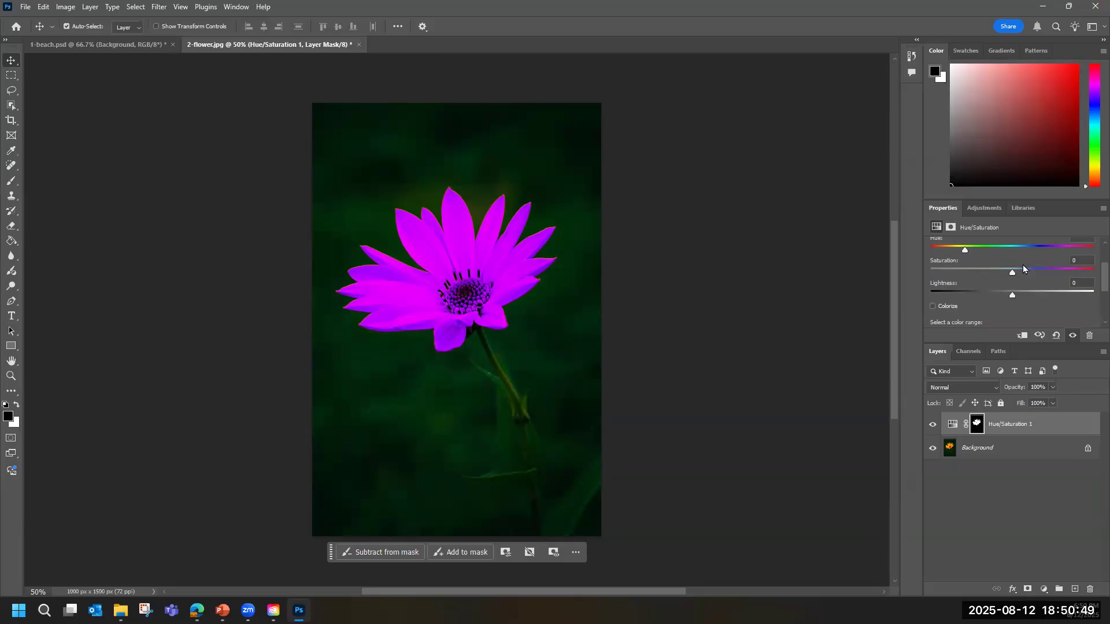
# Select the whole flower including its stem from the Background layer and copy it to a new layer.
pyautogui.click(988, 453)
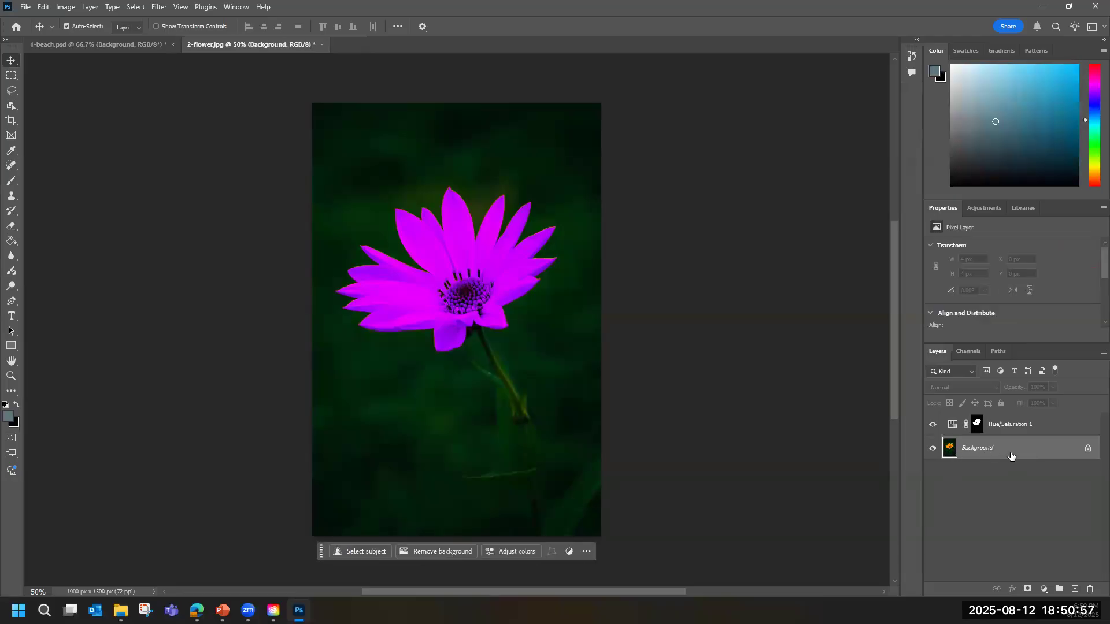
pyautogui.click(11, 106)
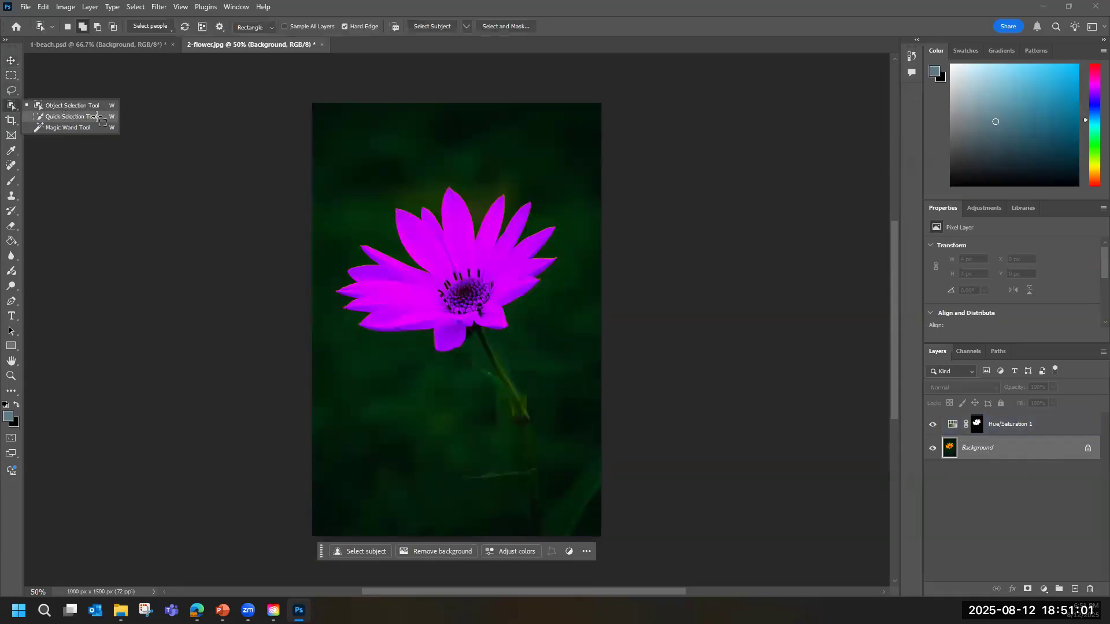
pyautogui.click(475, 256)
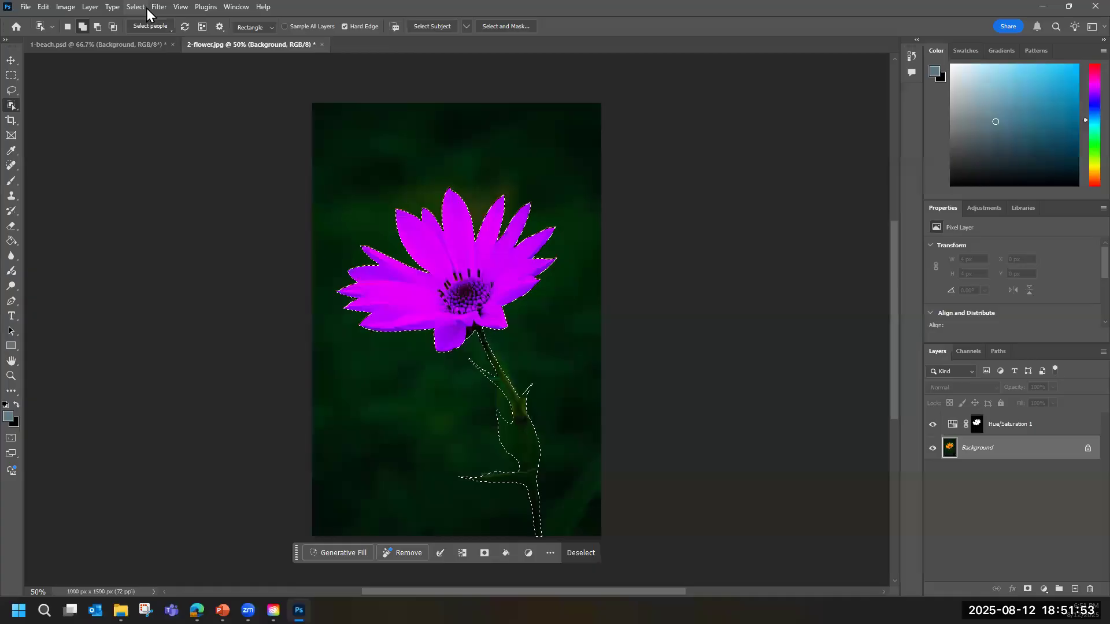
pyautogui.click(91, 8)
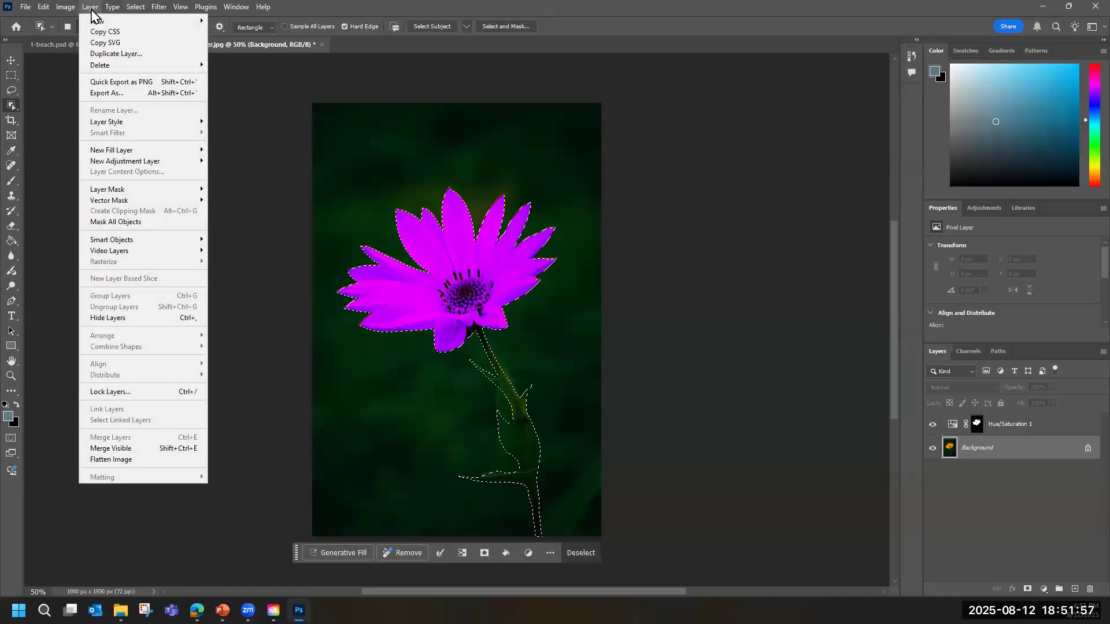
pyautogui.moveTo(96, 23)
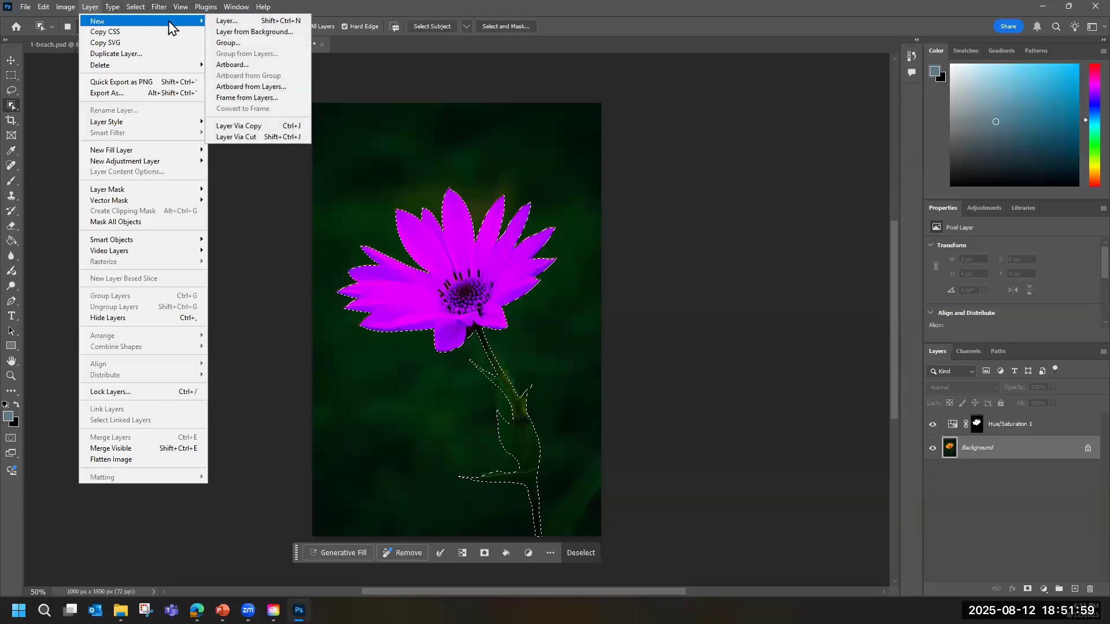
pyautogui.click(250, 129)
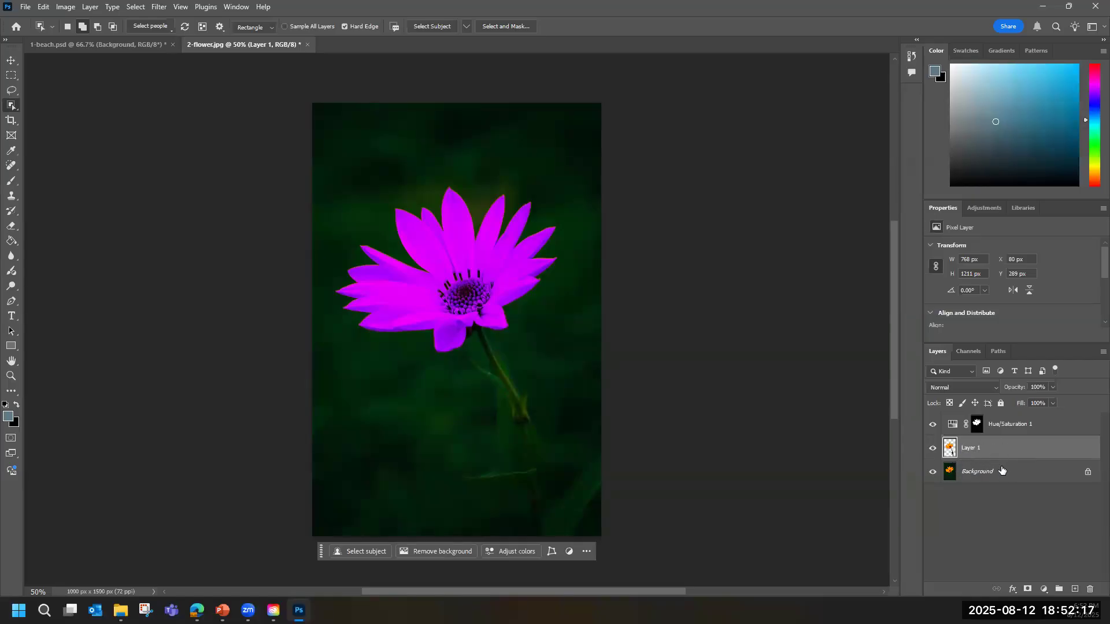
# Hide the Background layer and place 3-starry sky.jpg as an embedded image directly above it.
pyautogui.click(933, 473)
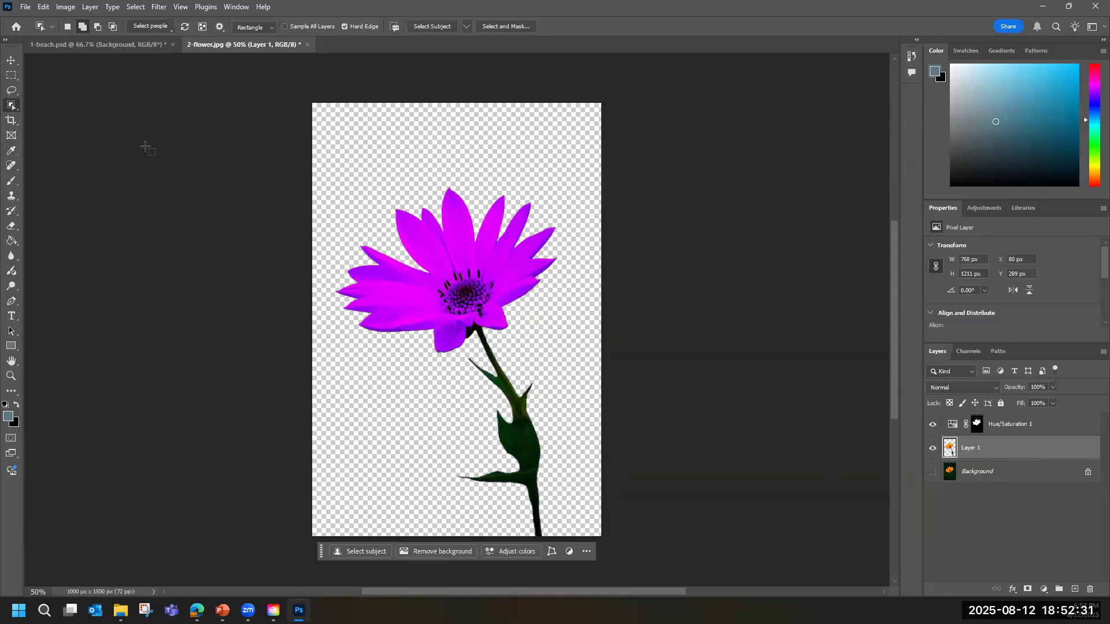
pyautogui.click(996, 474)
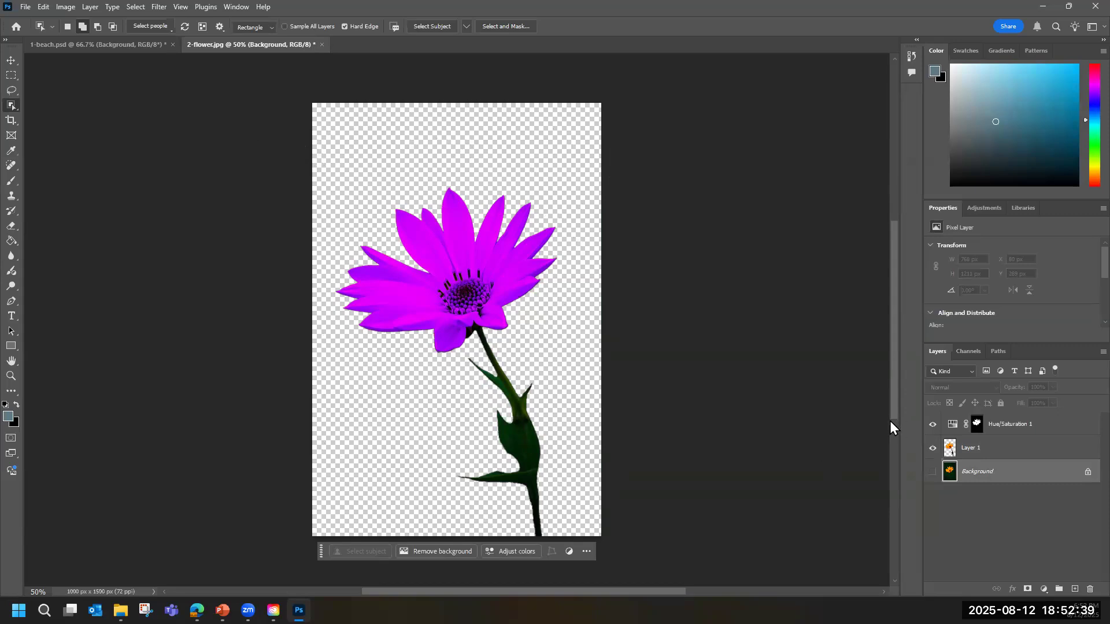
pyautogui.click(26, 8)
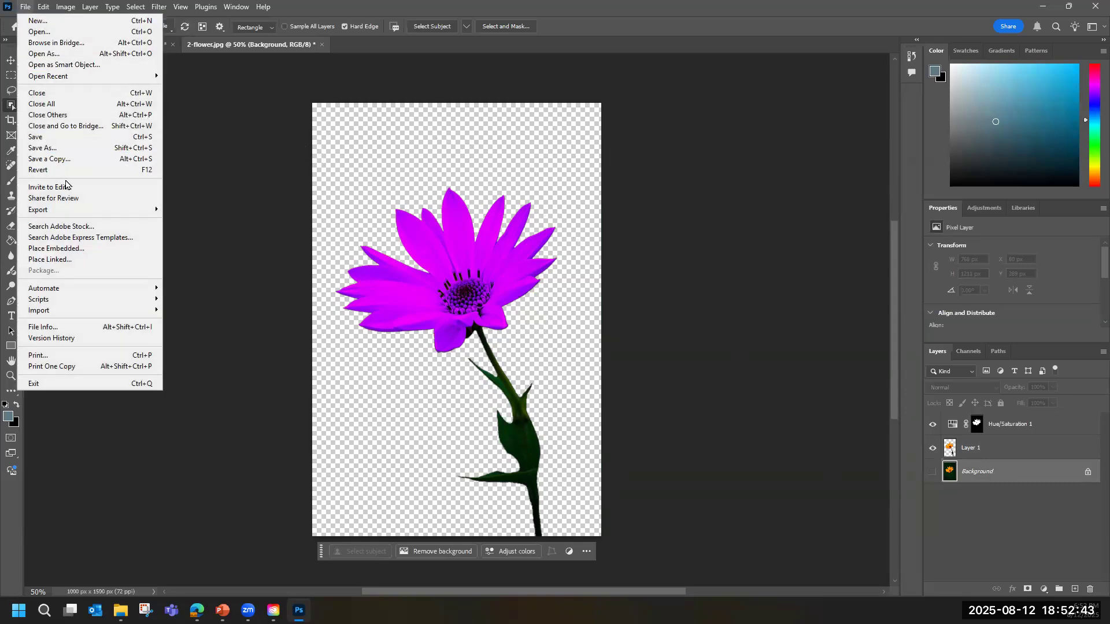
pyautogui.click(70, 249)
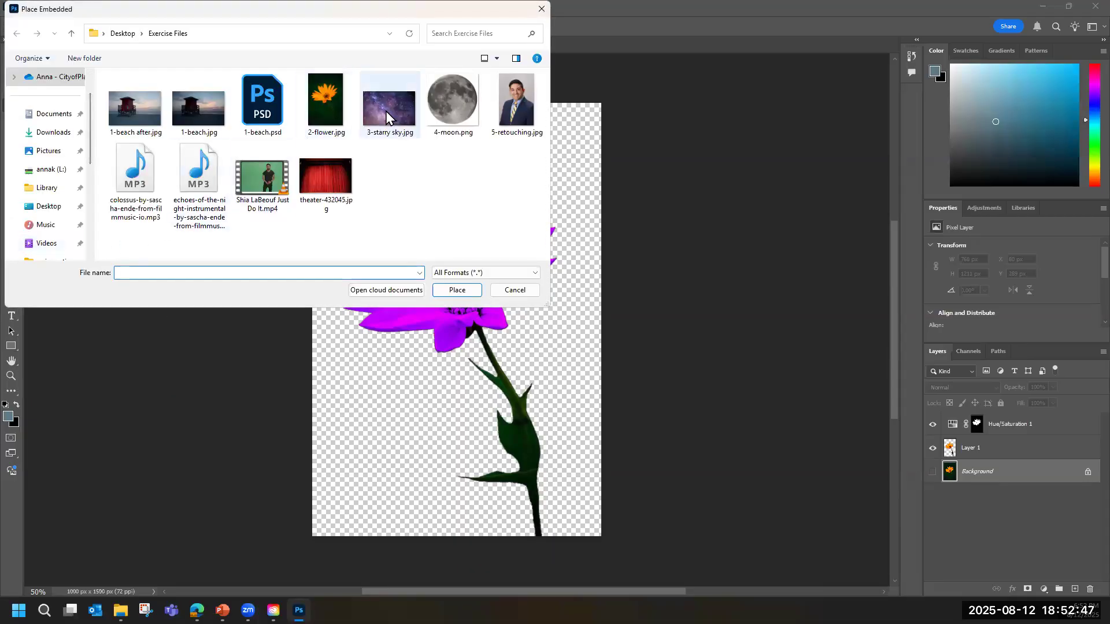
pyautogui.doubleClick(386, 111)
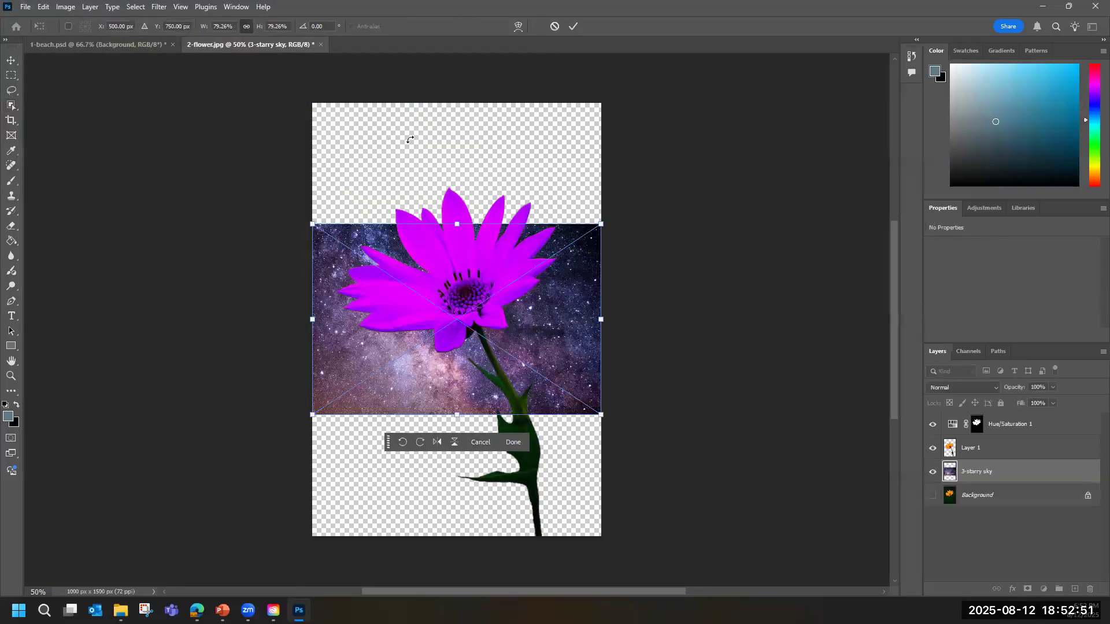
# Rotate the starry sky image to -90°, scale it to 133% so it covers the whole canvas, and commit the placement.
pyautogui.moveTo(609, 219); pyautogui.dragTo(549, 439)
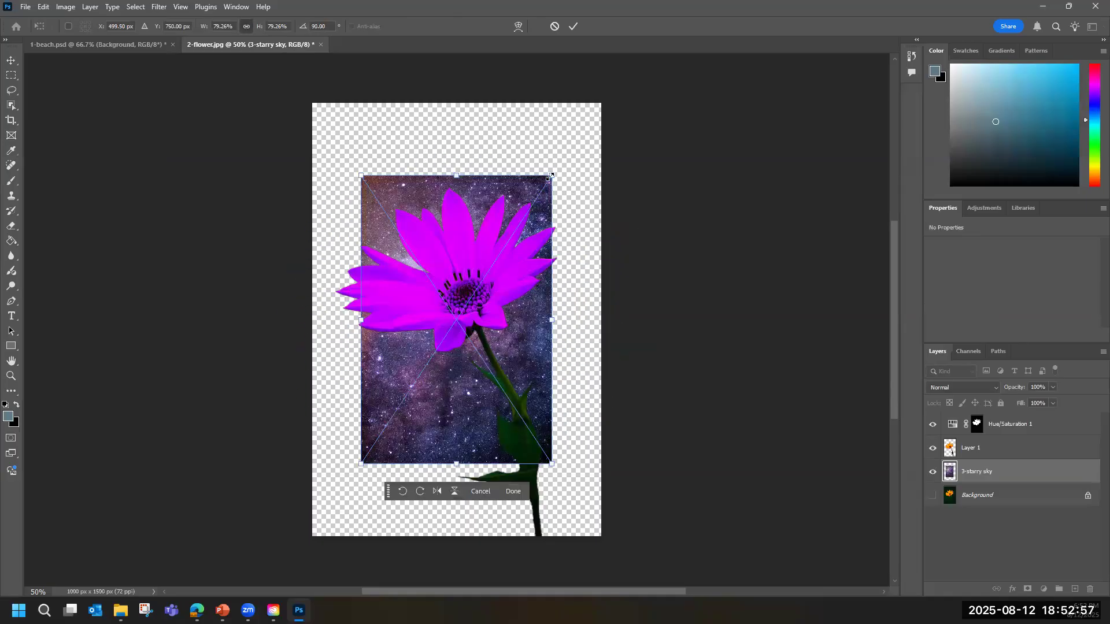
pyautogui.moveTo(560, 168); pyautogui.dragTo(647, 102)
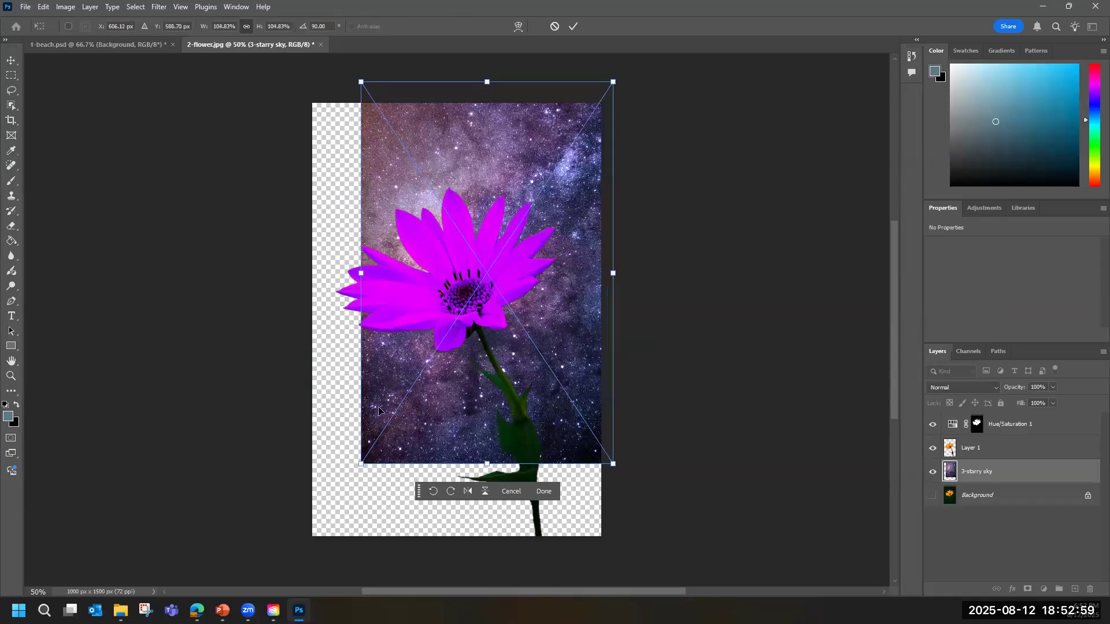
pyautogui.moveTo(361, 464); pyautogui.dragTo(292, 566)
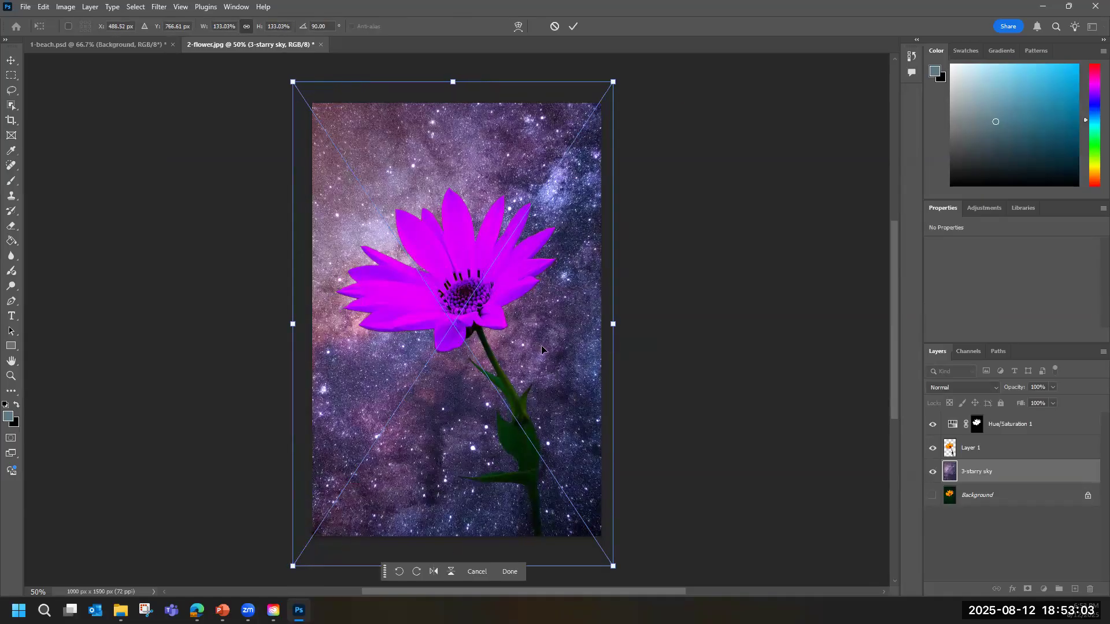
pyautogui.moveTo(623, 80); pyautogui.dragTo(356, 463)
pyautogui.moveTo(558, 175); pyautogui.dragTo(574, 191)
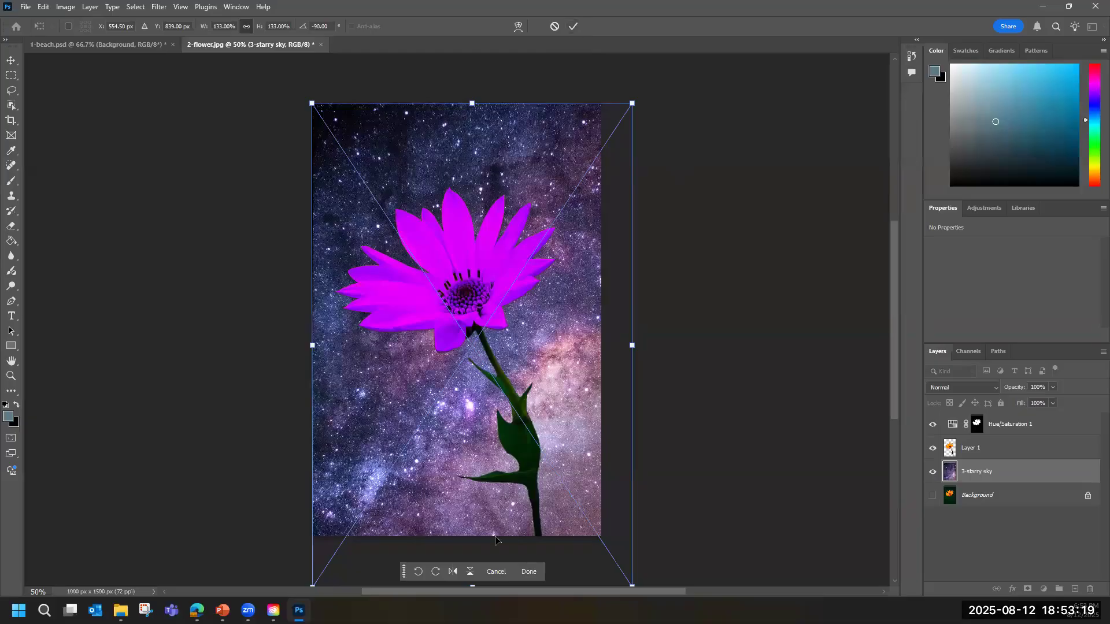
pyautogui.click(527, 572)
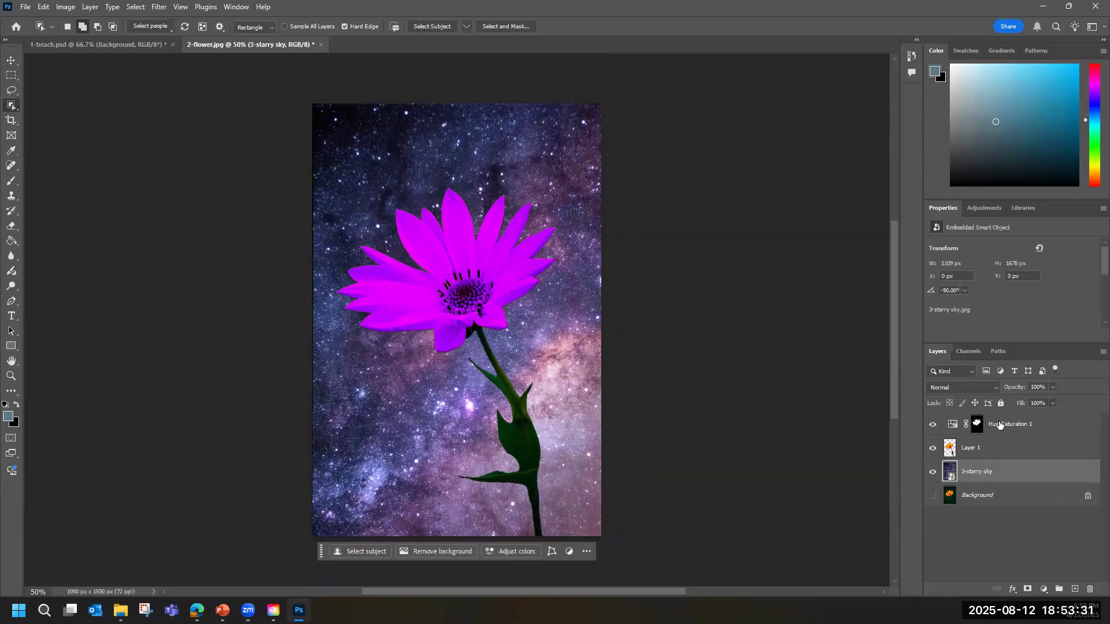
# Hide and reshow the 3-starry sky, Layer 1 and Hue/Saturation 1 layers in turn to examine what each contributes.
pyautogui.click(964, 455)
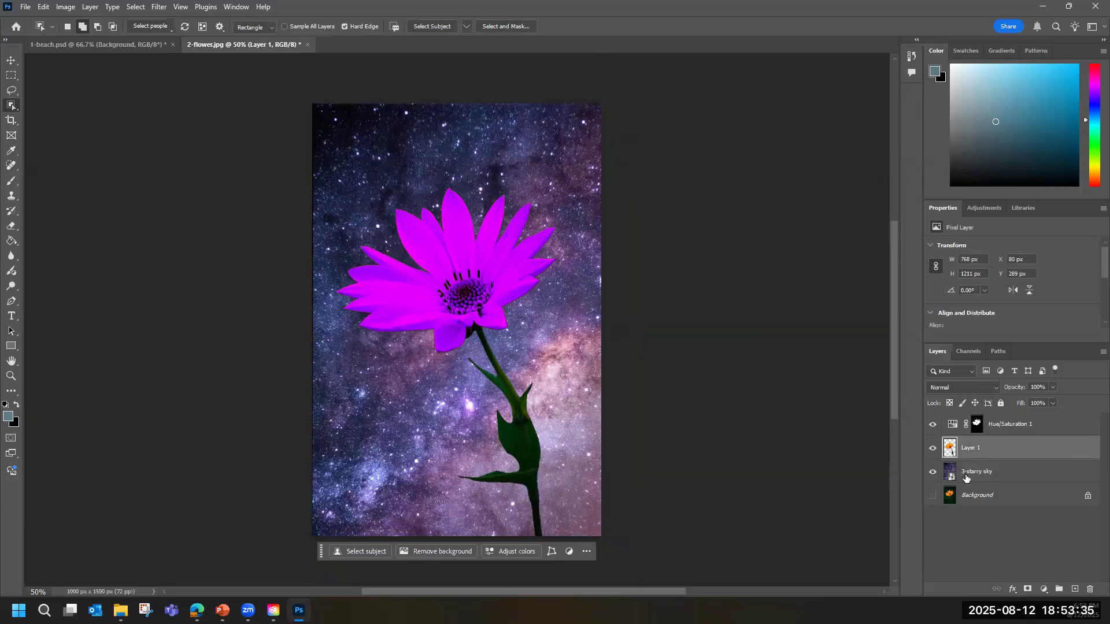
pyautogui.click(966, 477)
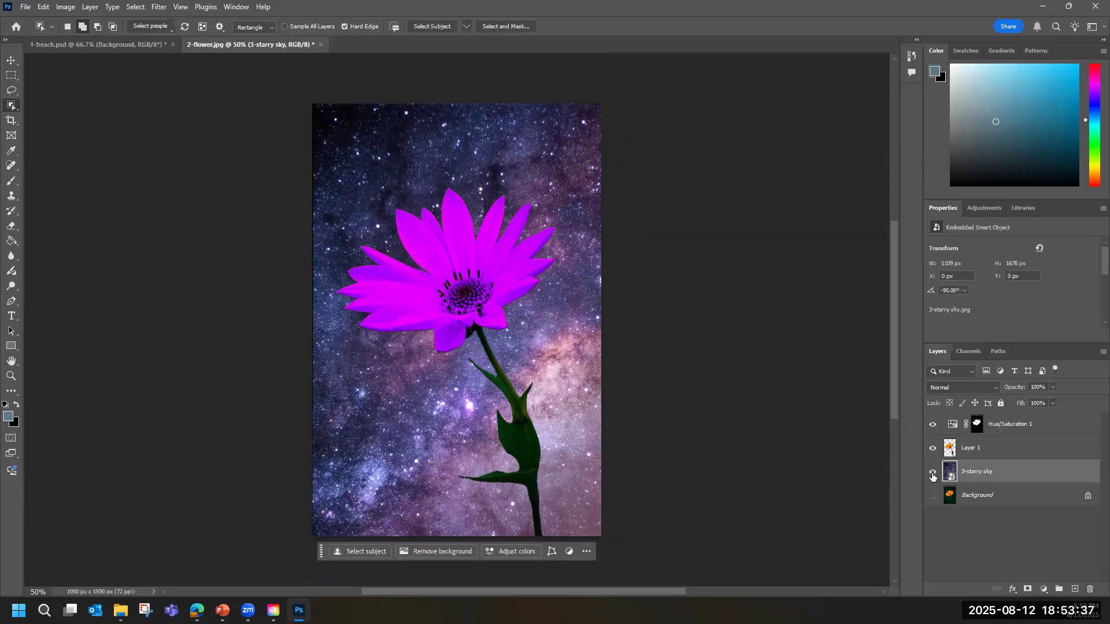
pyautogui.click(933, 473)
pyautogui.click(932, 473)
pyautogui.click(932, 449)
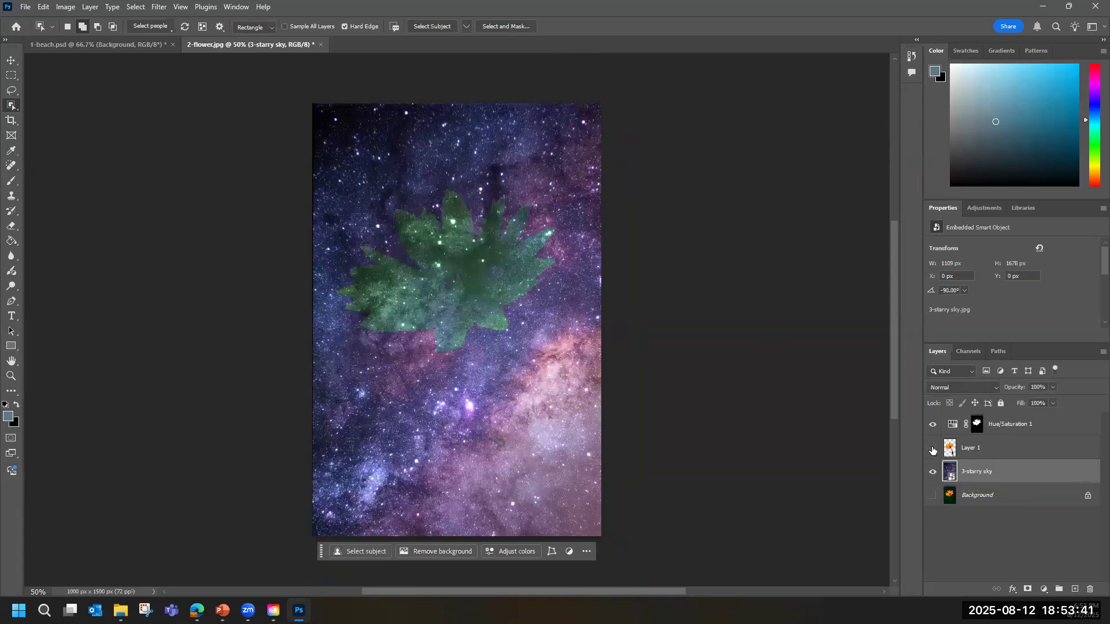
pyautogui.click(932, 449)
pyautogui.click(932, 425)
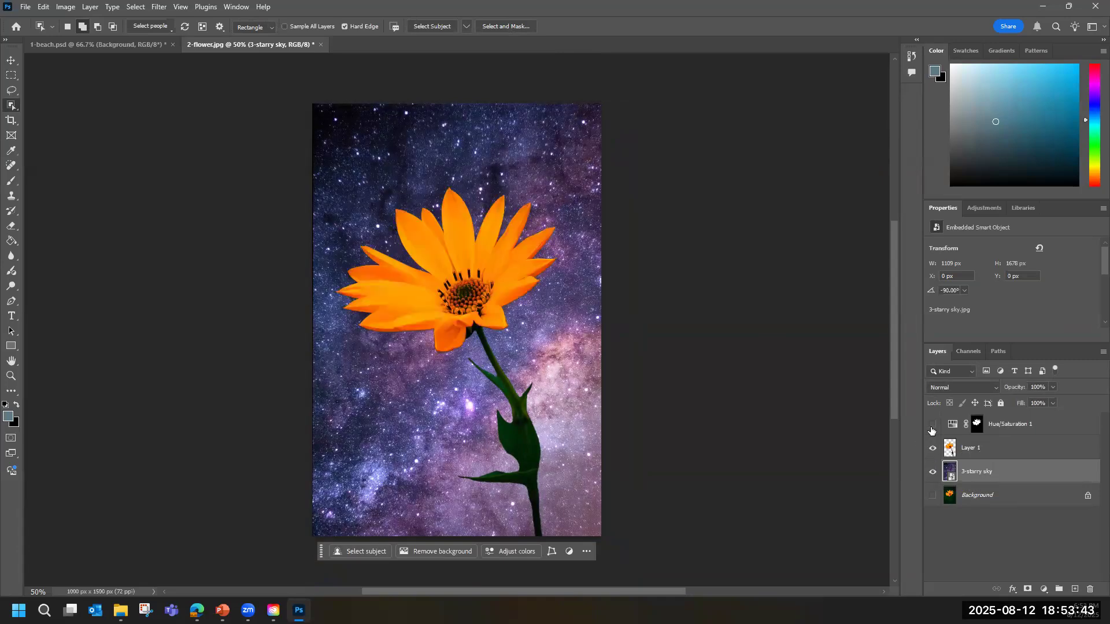
pyautogui.click(932, 426)
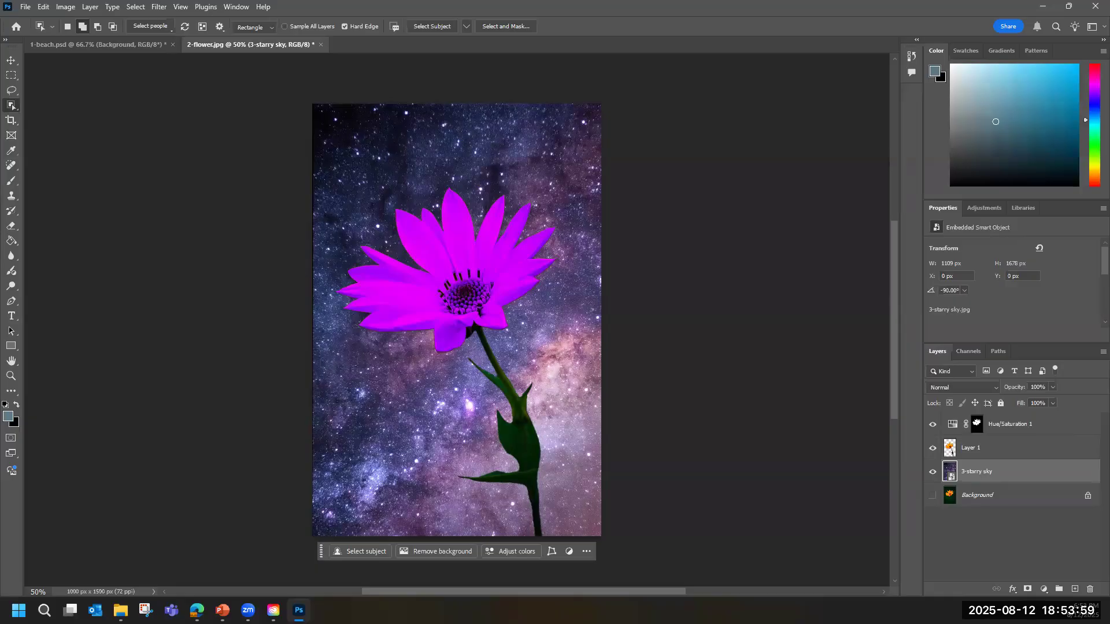
pyautogui.click(12, 105)
pyautogui.click(245, 27)
pyautogui.click(253, 28)
pyautogui.click(88, 8)
pyautogui.moveTo(176, 22)
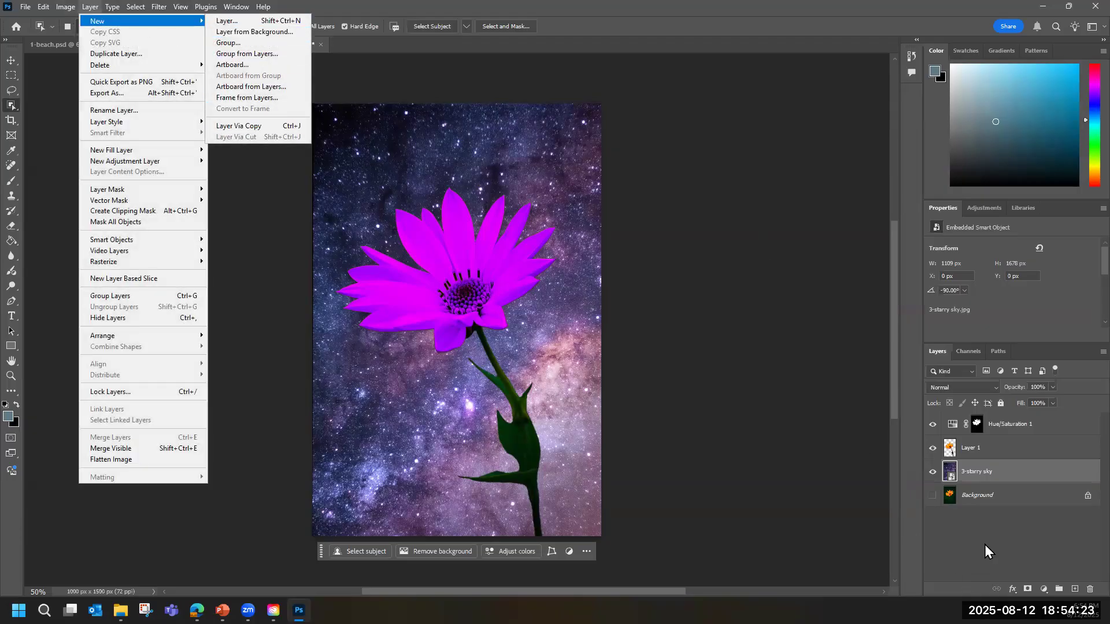
pyautogui.click(990, 517)
pyautogui.click(990, 517)
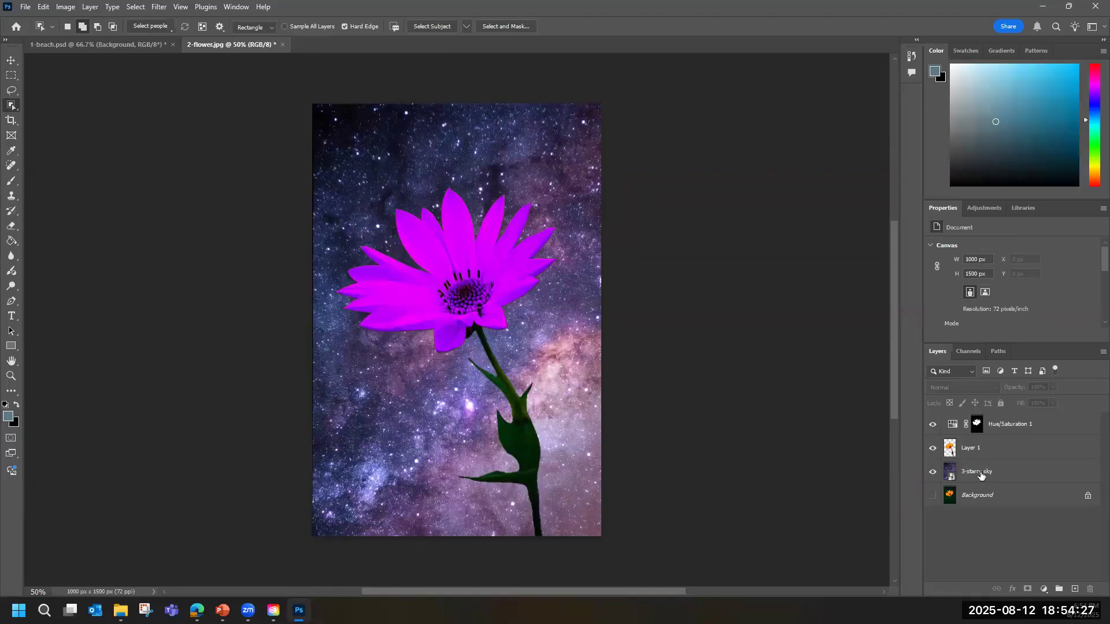
# Move the 3-starry sky layer above Layer 1 and back below it to demonstrate the effect of stacking order.
pyautogui.moveTo(981, 476); pyautogui.dragTo(977, 450)
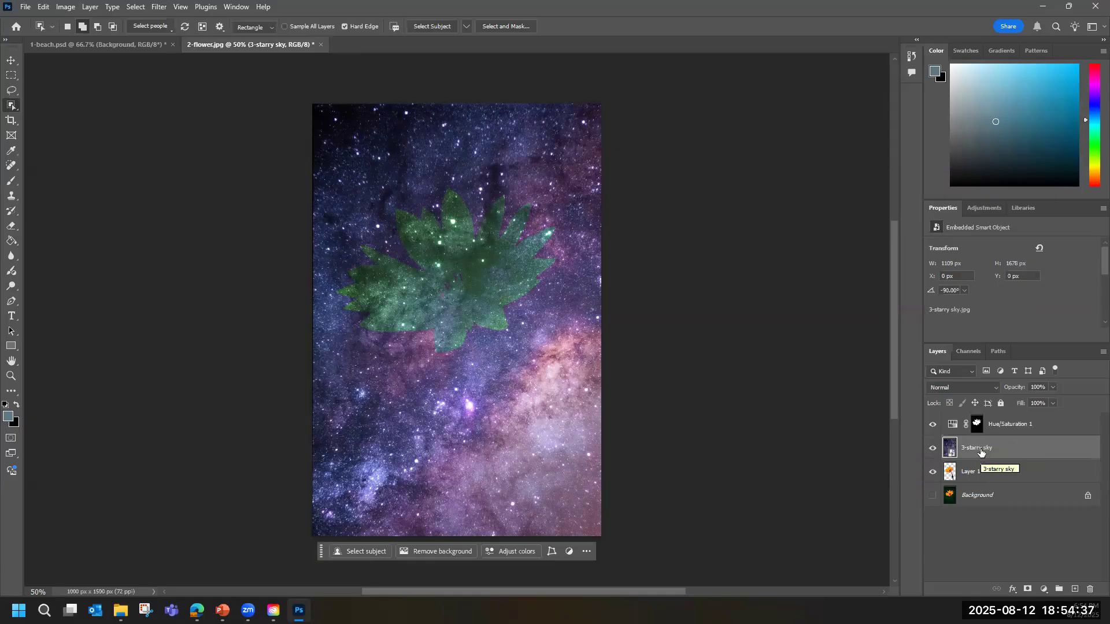
pyautogui.moveTo(981, 453); pyautogui.dragTo(985, 474)
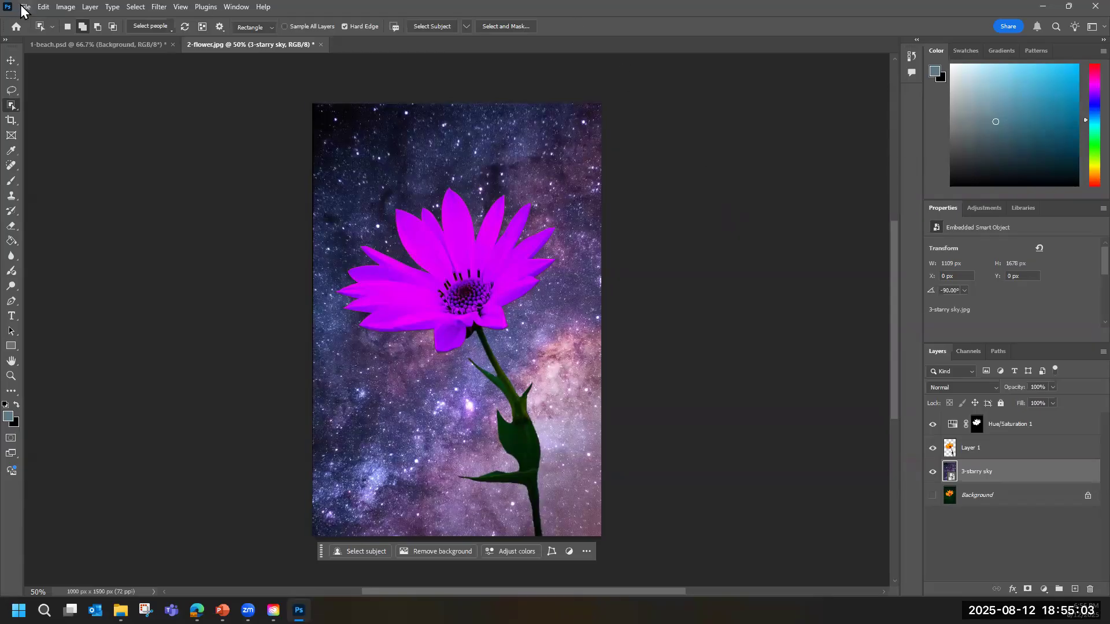
# Place 4-moon.png as an embedded image directly above the 3-starry sky layer.
pyautogui.click(25, 8)
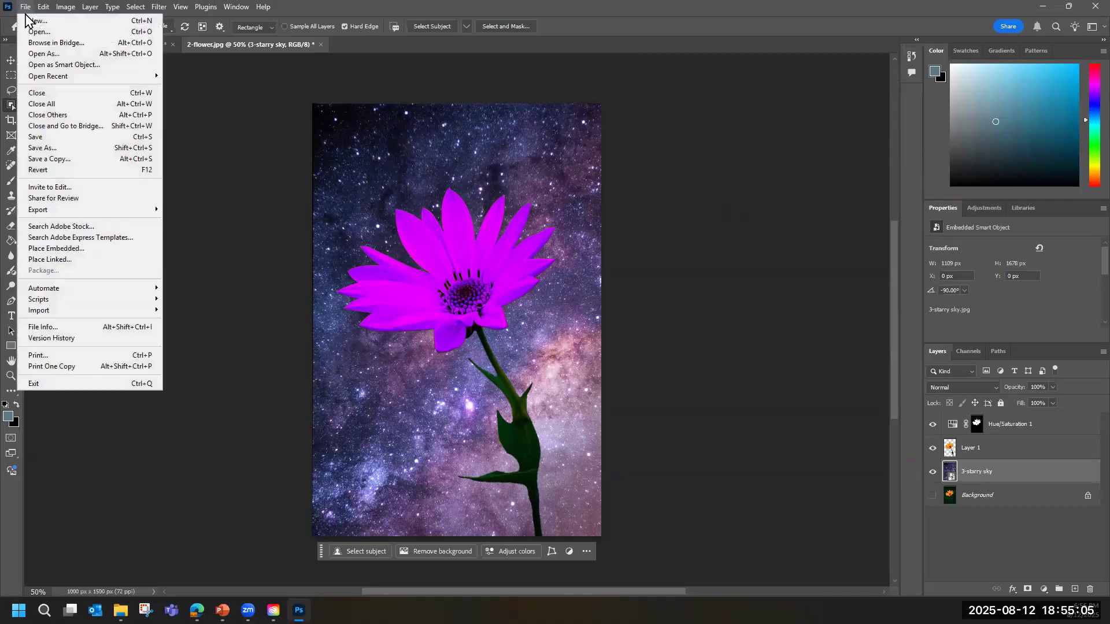
pyautogui.click(62, 248)
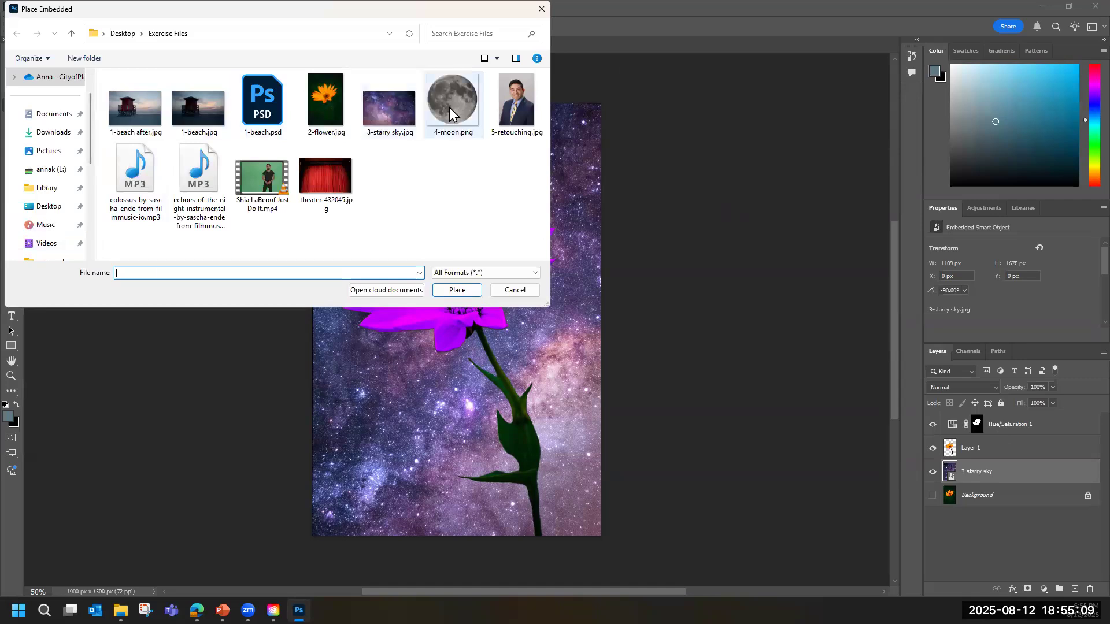
pyautogui.click(449, 108)
pyautogui.click(456, 290)
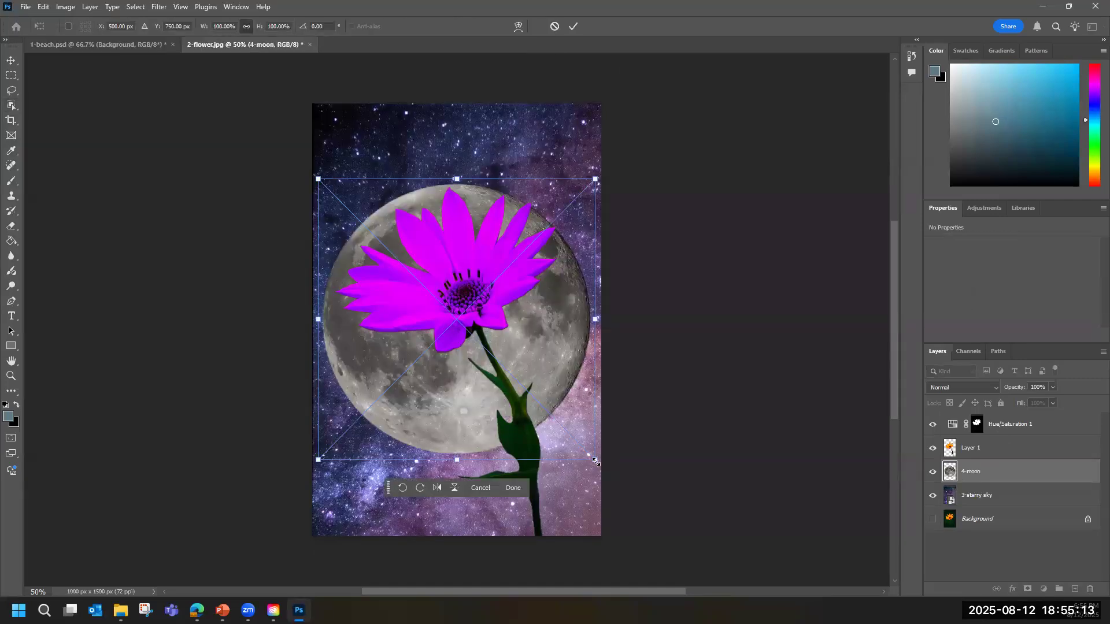
# Scale the moon to about 28.69%, position it in the sky partly behind the flower's upper-left petals, and commit the placement.
pyautogui.moveTo(595, 460); pyautogui.dragTo(385, 265)
pyautogui.moveTo(355, 218); pyautogui.dragTo(414, 201)
pyautogui.moveTo(371, 165); pyautogui.dragTo(380, 188)
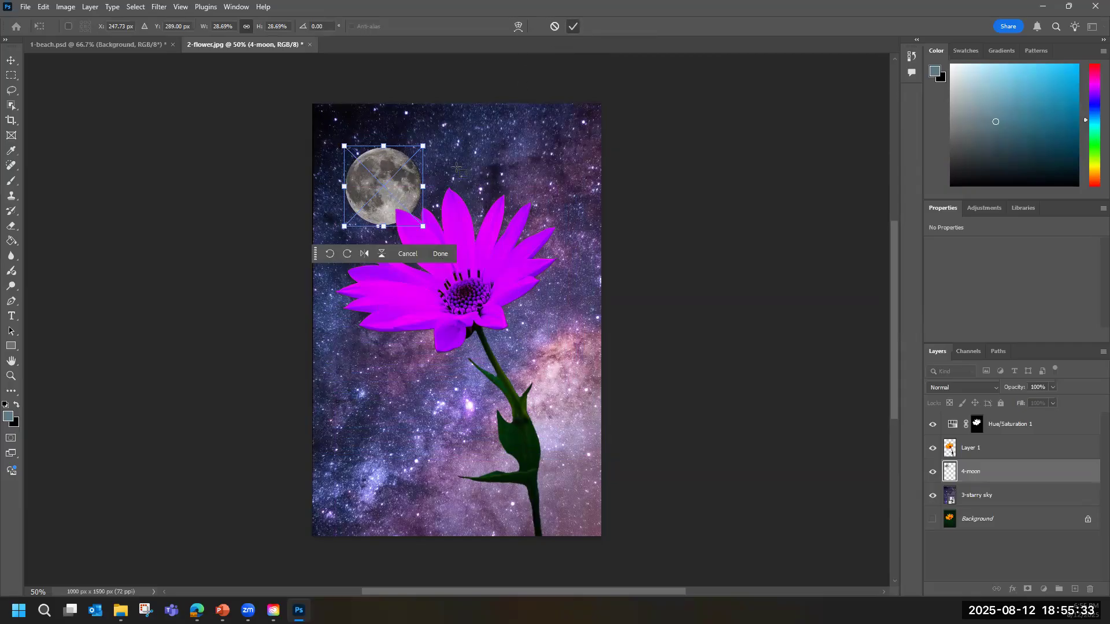
pyautogui.click(573, 29)
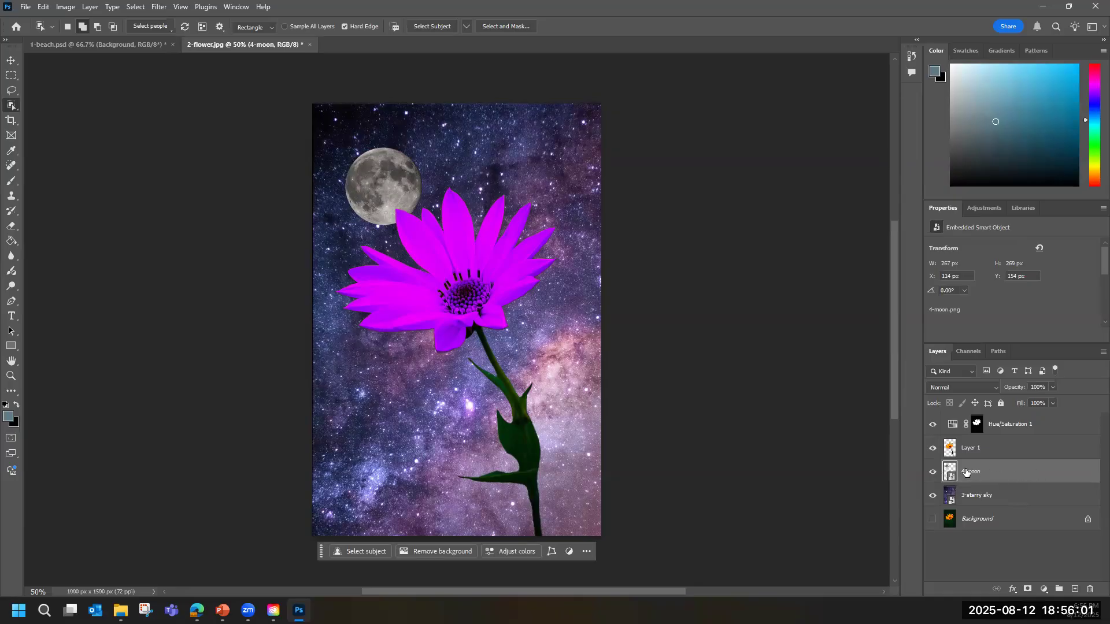
# Add an Outer Glow effect to the 4-moon layer with 65% opacity and 48% range.
pyautogui.click(1011, 591)
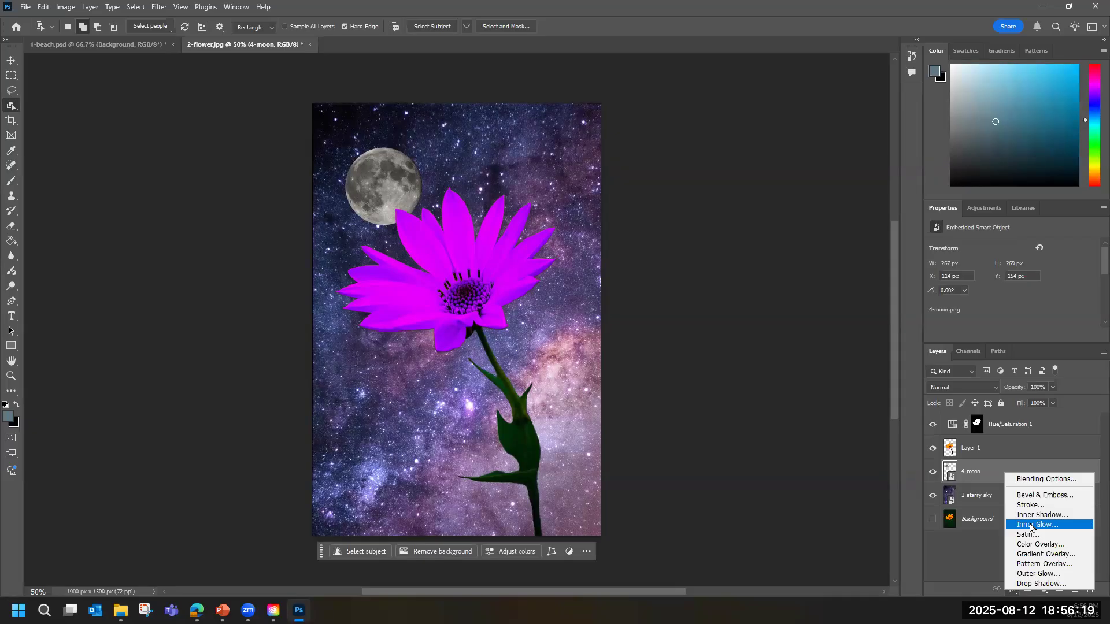
pyautogui.click(1044, 575)
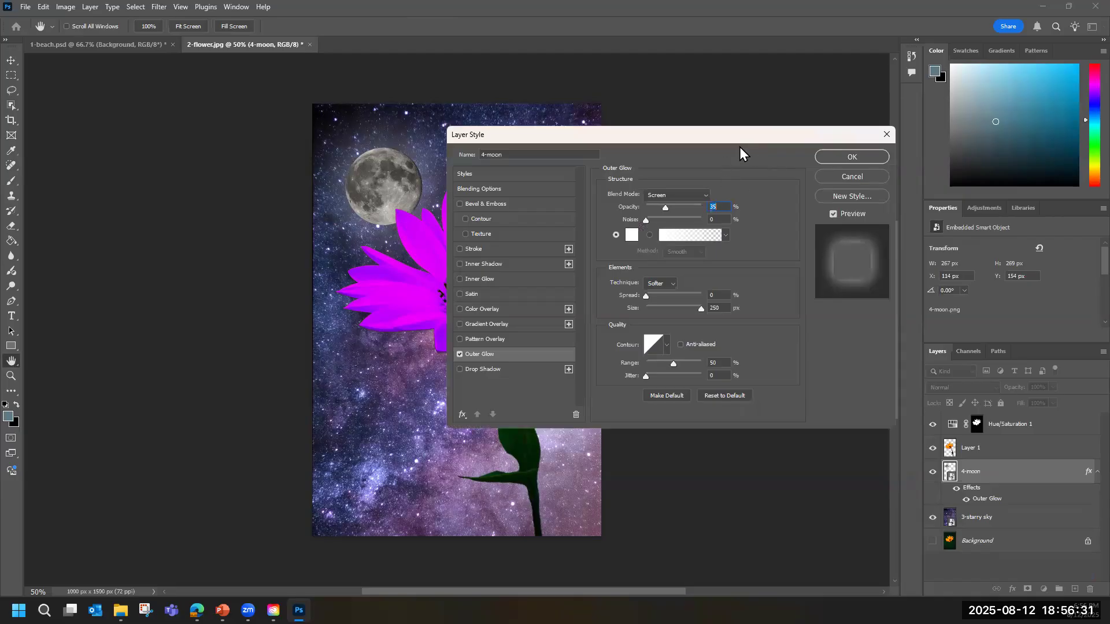
pyautogui.moveTo(741, 140); pyautogui.dragTo(810, 147)
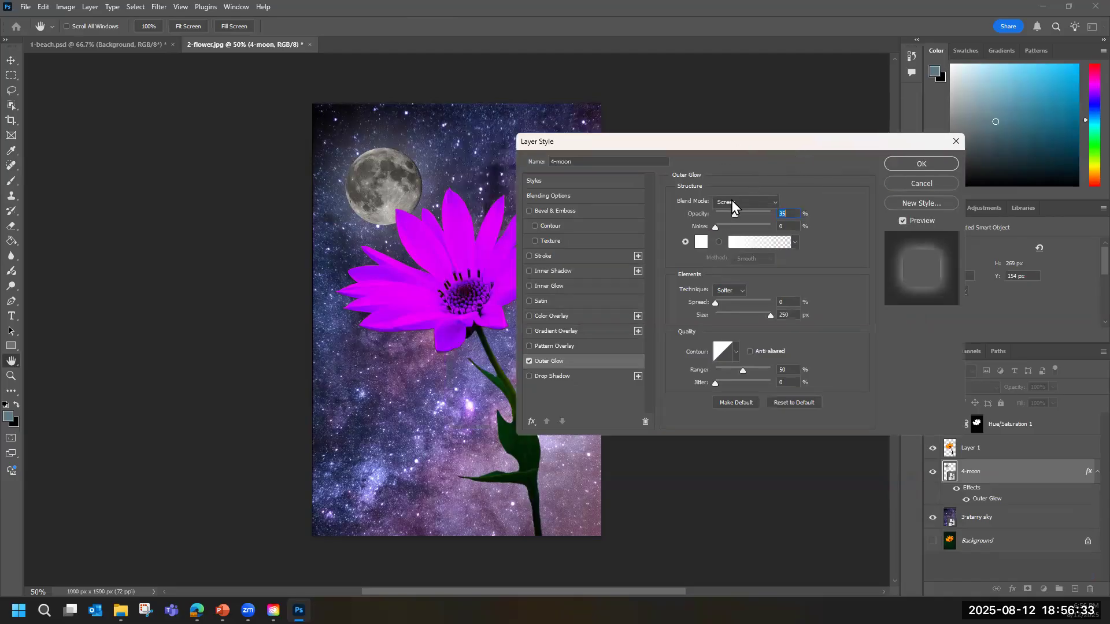
pyautogui.moveTo(733, 215); pyautogui.dragTo(699, 227)
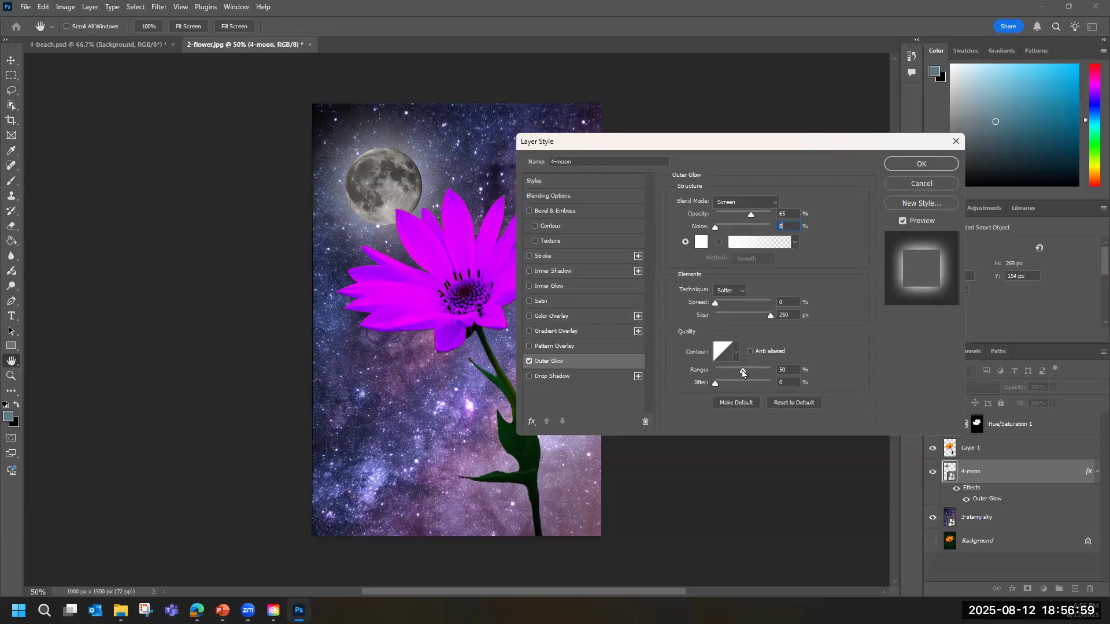
pyautogui.moveTo(744, 374)
pyautogui.mouseDown()
pyautogui.moveTo(717, 374)
pyautogui.moveTo(742, 378)
pyautogui.mouseUp()
pyautogui.click(742, 374)
# Add an Inner Glow effect at 19% opacity to the 4-moon layer and apply the layer style.
pyautogui.click(529, 288)
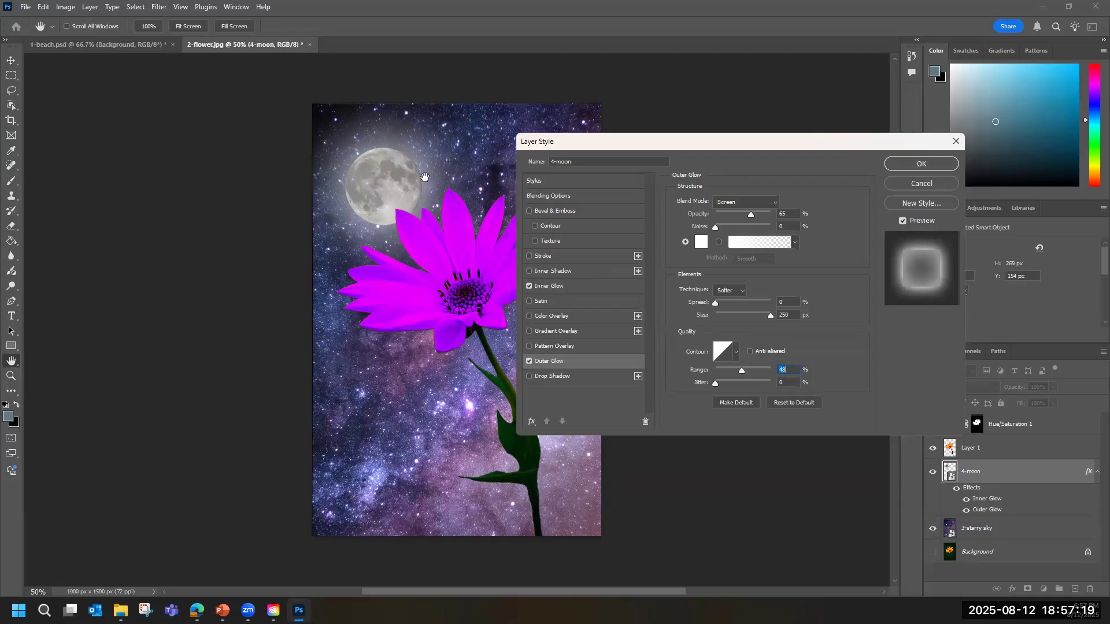
pyautogui.click(557, 288)
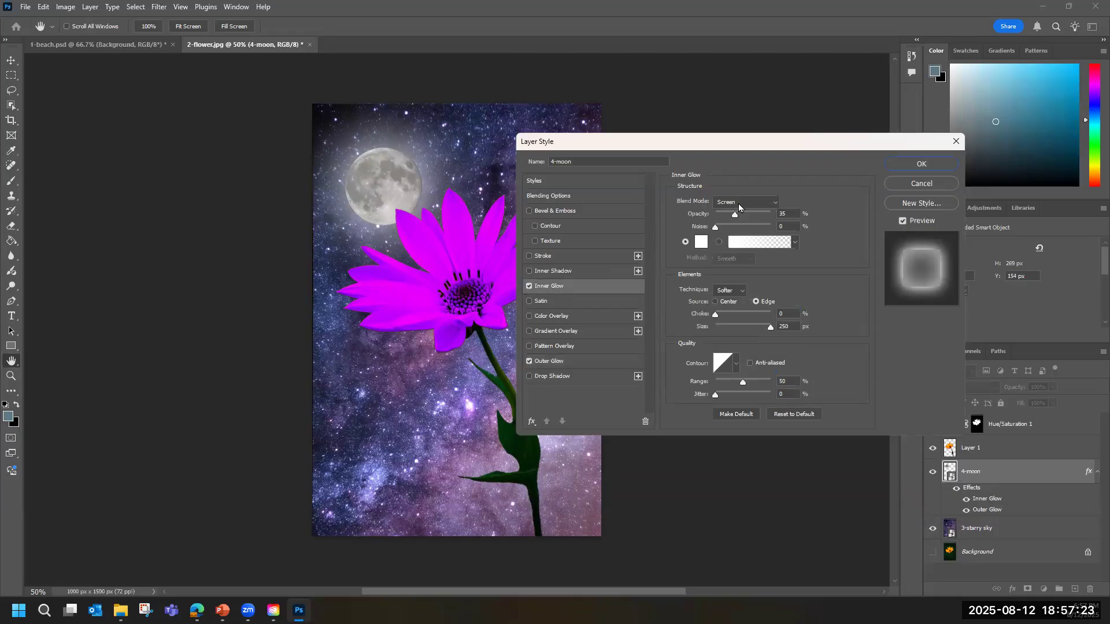
pyautogui.moveTo(735, 215)
pyautogui.mouseDown()
pyautogui.moveTo(725, 216)
pyautogui.moveTo(755, 217)
pyautogui.moveTo(731, 221)
pyautogui.mouseUp()
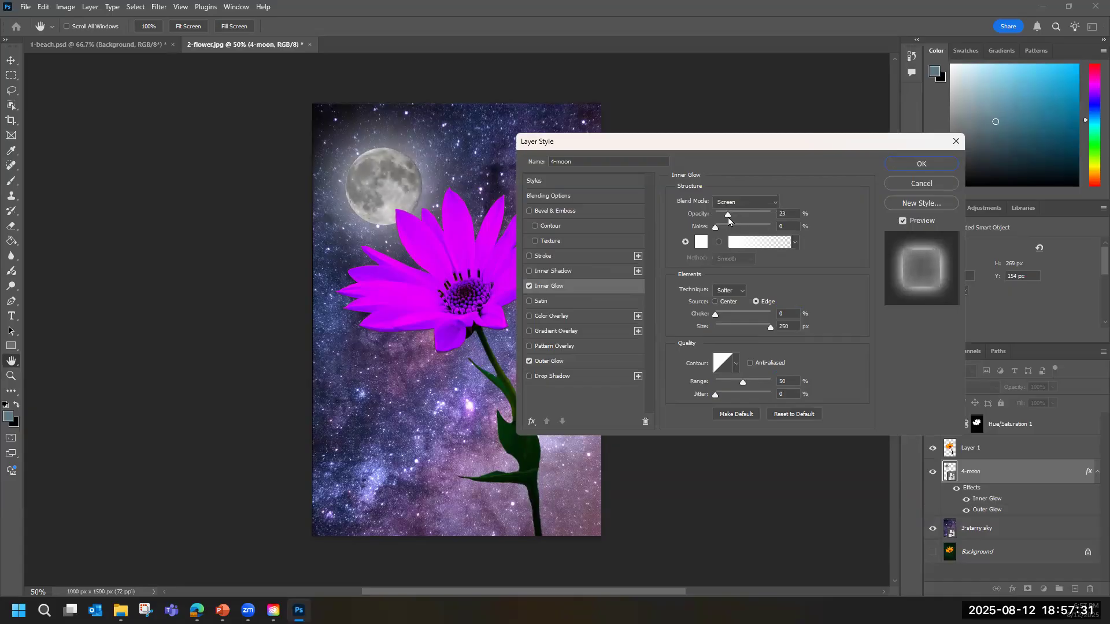
pyautogui.moveTo(728, 220); pyautogui.dragTo(726, 219)
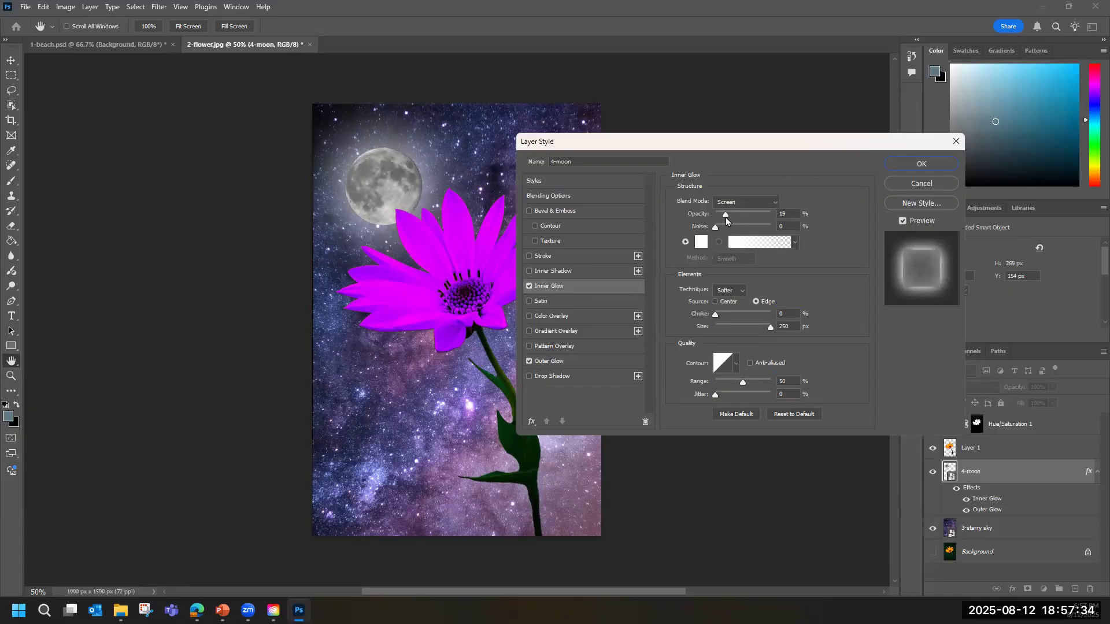
pyautogui.click(924, 165)
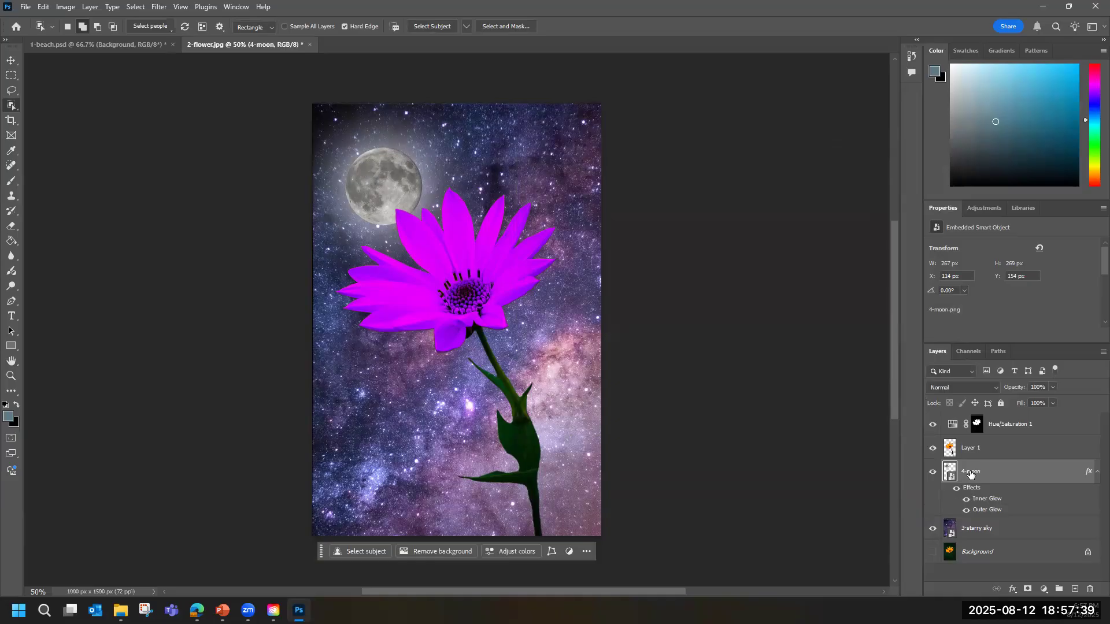
# Reopen the moon's Inner Glow settings to review them, and close them without changes.
pyautogui.doubleClick(991, 501)
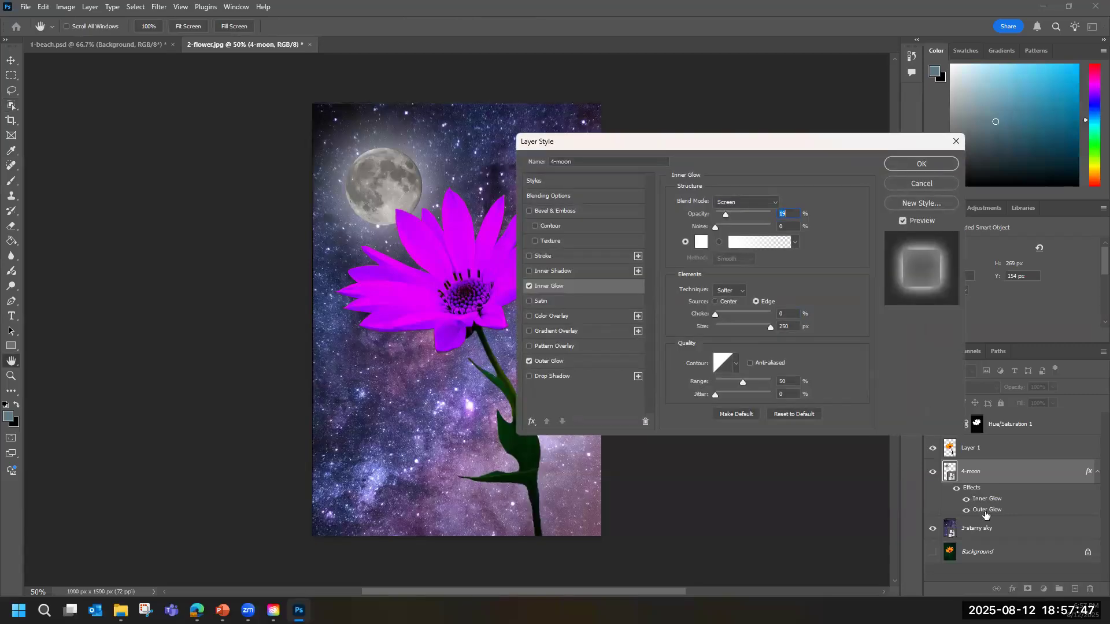
pyautogui.click(956, 143)
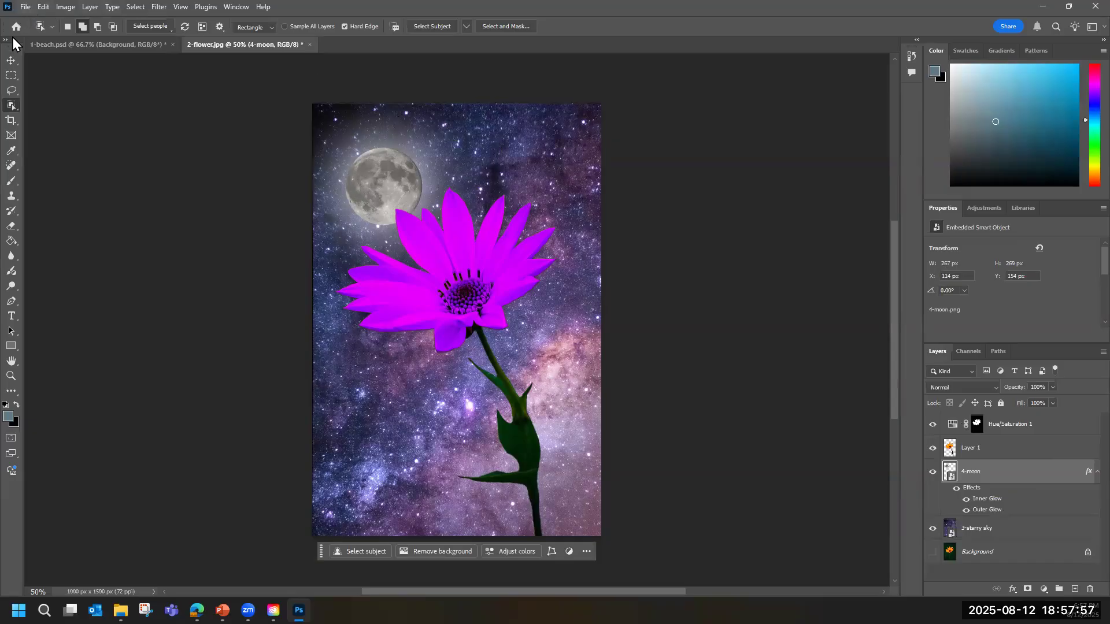
# Crop the image to a 1:1 square of about 850 × 850 px framing the flower head and most of the moon.
pyautogui.click(9, 120)
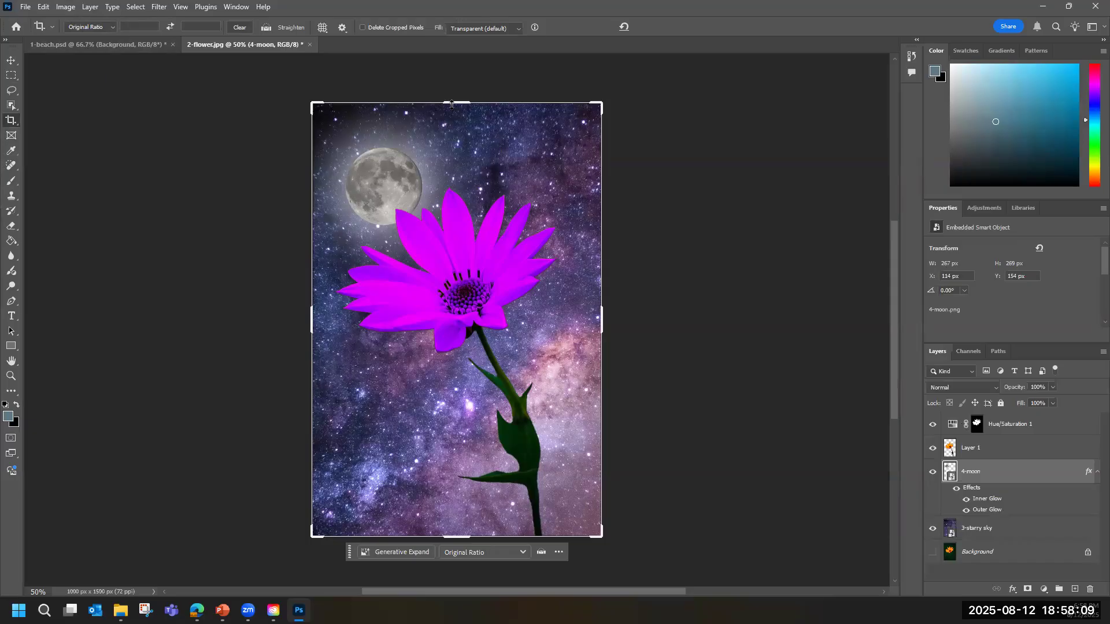
pyautogui.moveTo(456, 105); pyautogui.dragTo(453, 126)
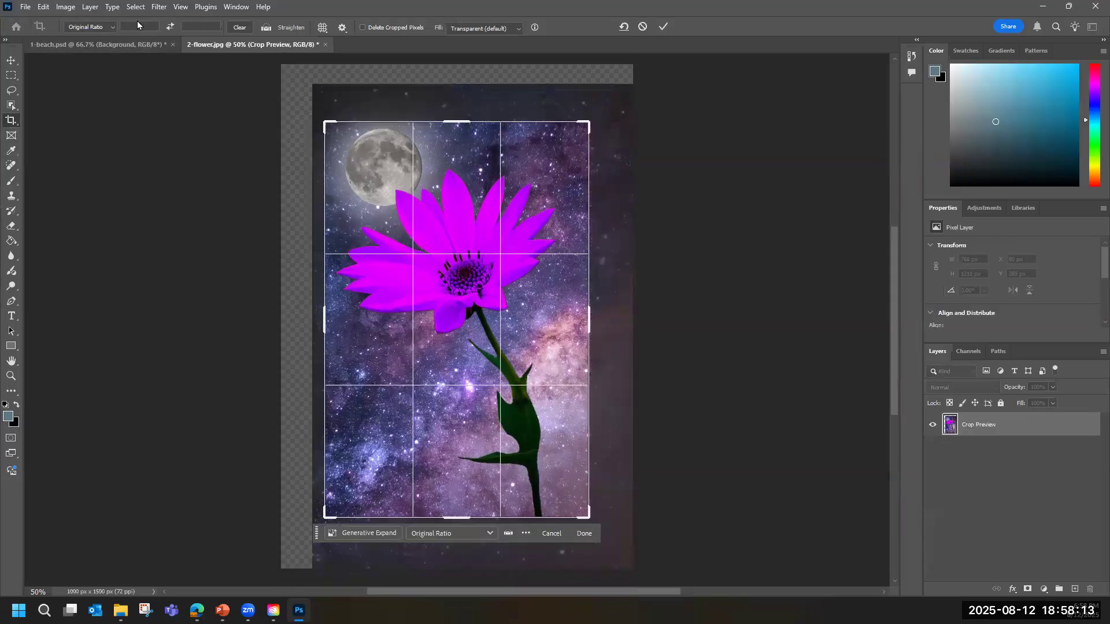
pyautogui.click(105, 27)
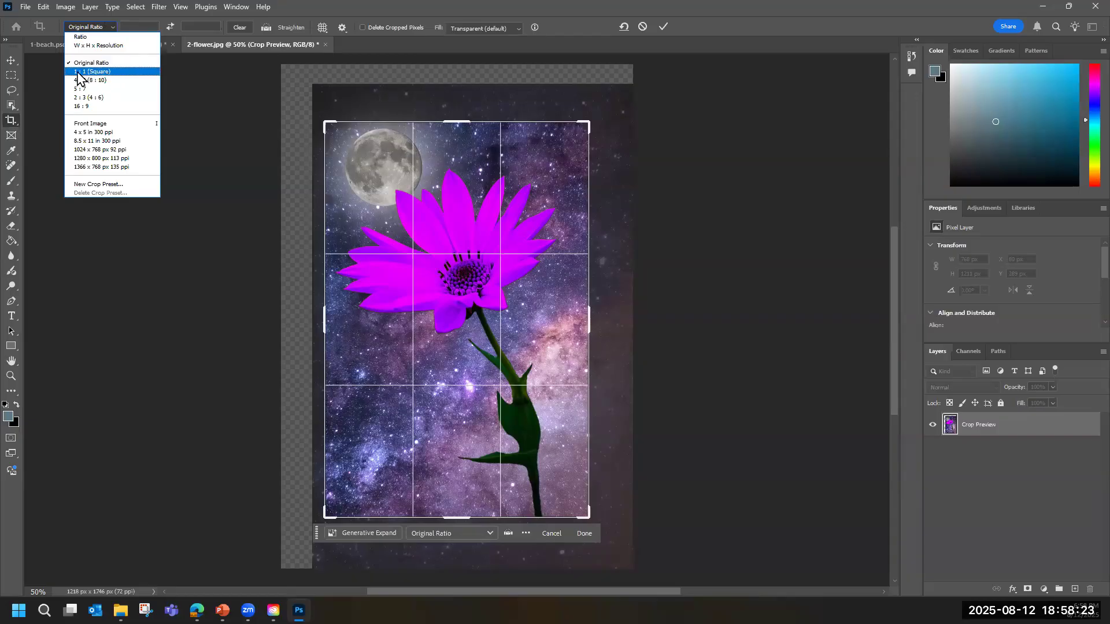
pyautogui.click(99, 75)
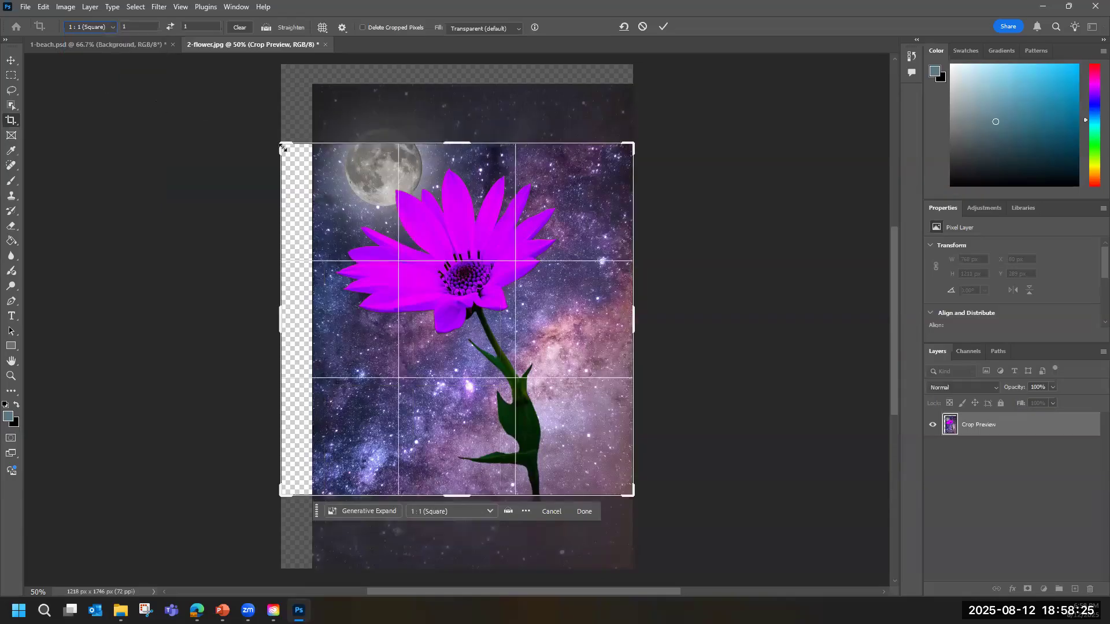
pyautogui.moveTo(280, 147); pyautogui.dragTo(302, 164)
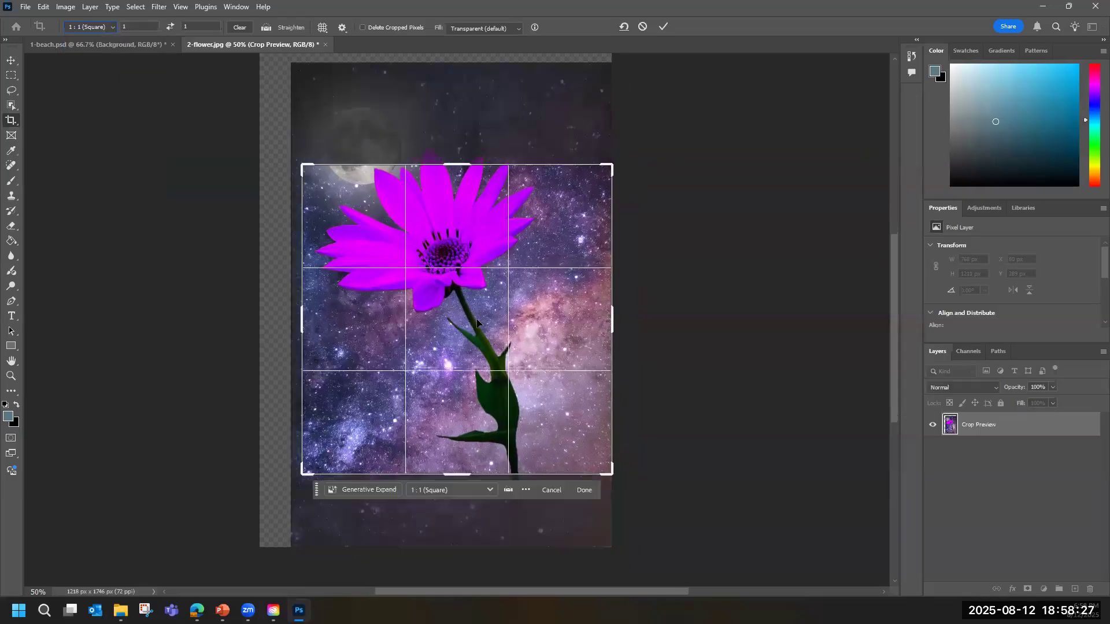
pyautogui.moveTo(616, 478); pyautogui.dragTo(582, 442)
pyautogui.moveTo(501, 403); pyautogui.dragTo(485, 371)
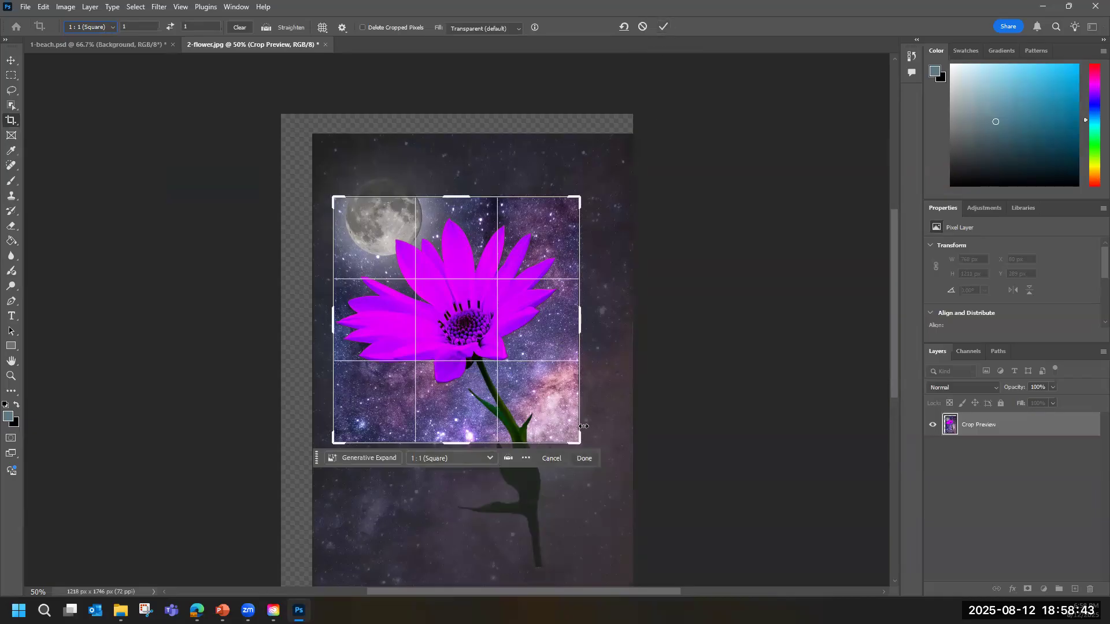
pyautogui.click(663, 27)
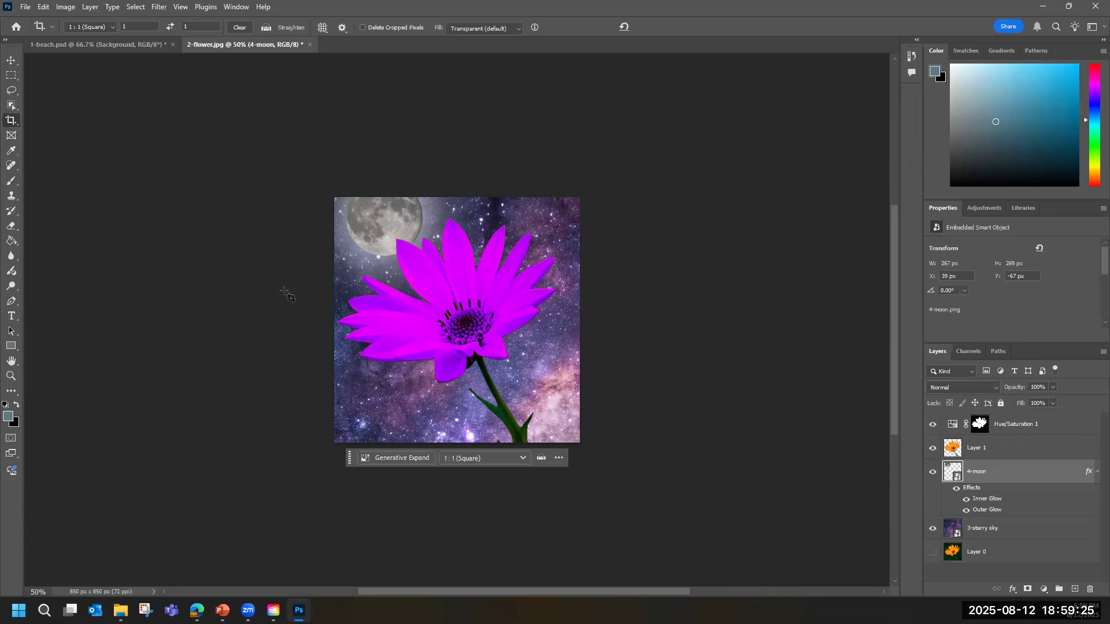
# Open 5-retouching.jpg from the Exercise Files folder and switch from the Crop tool to the Move tool.
pyautogui.click(27, 7)
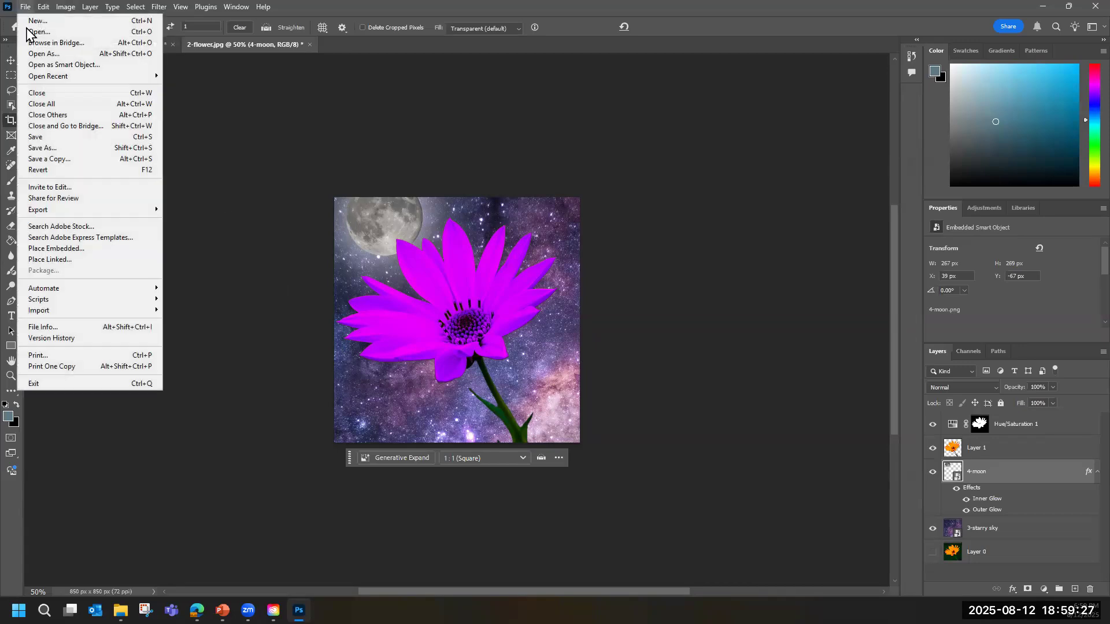
pyautogui.click(29, 32)
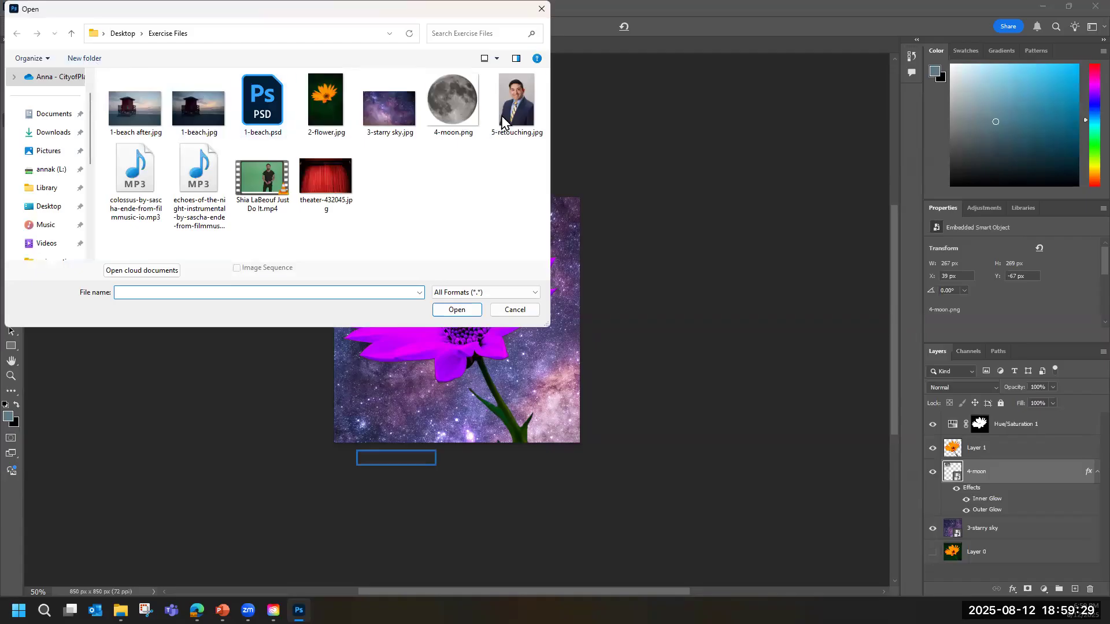
pyautogui.doubleClick(503, 119)
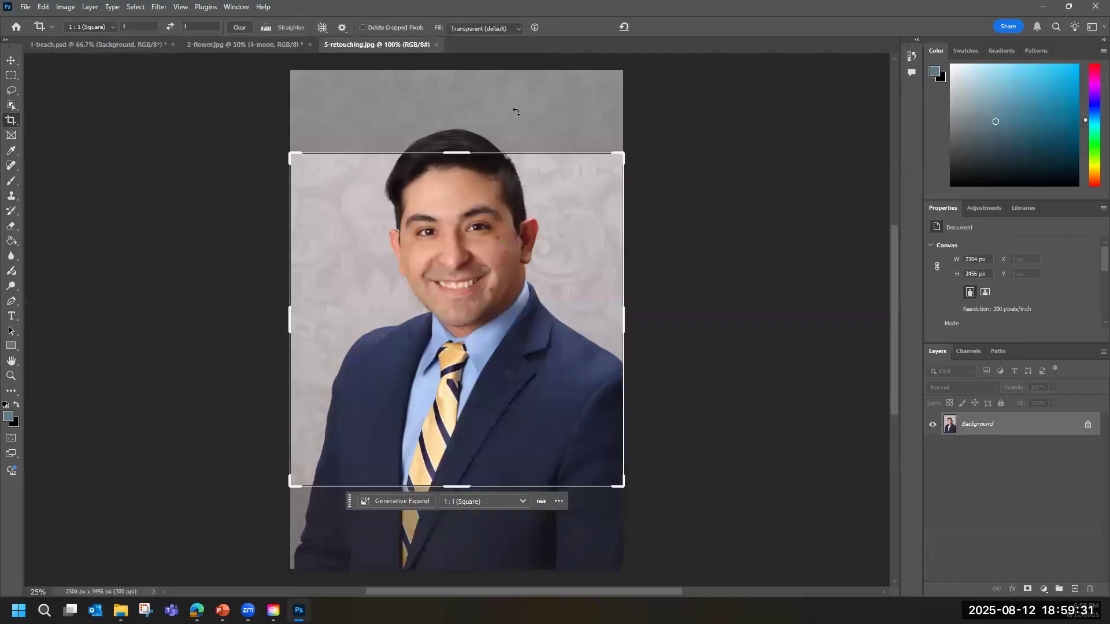
pyautogui.press('v')
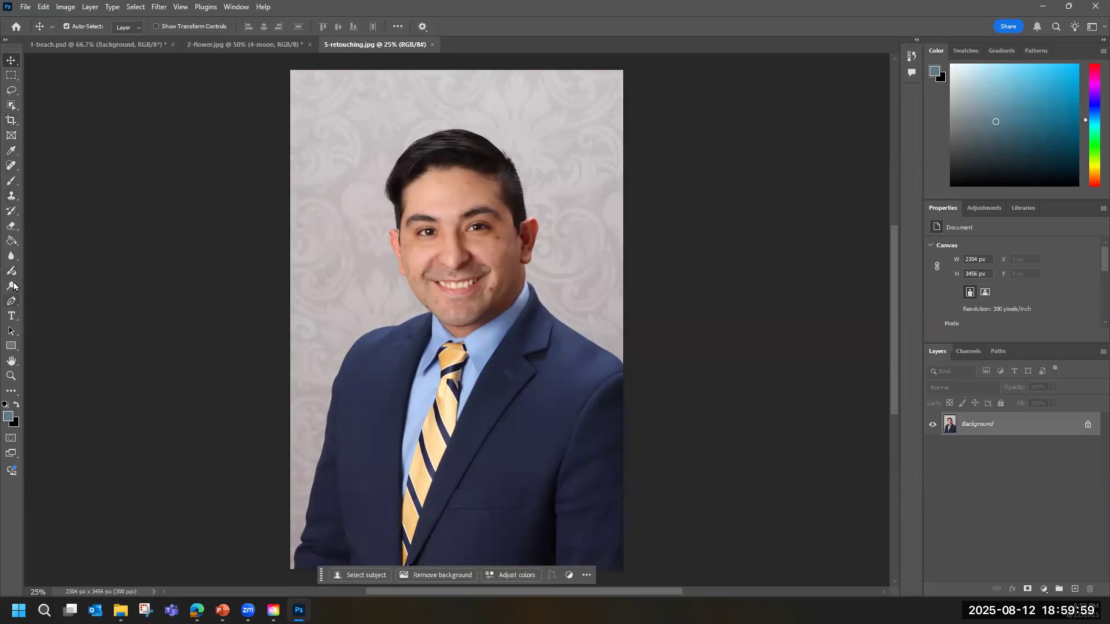
# Duplicate the Background layer of the portrait within 5-retouching.jpg as Background copy.
pyautogui.click(10, 377)
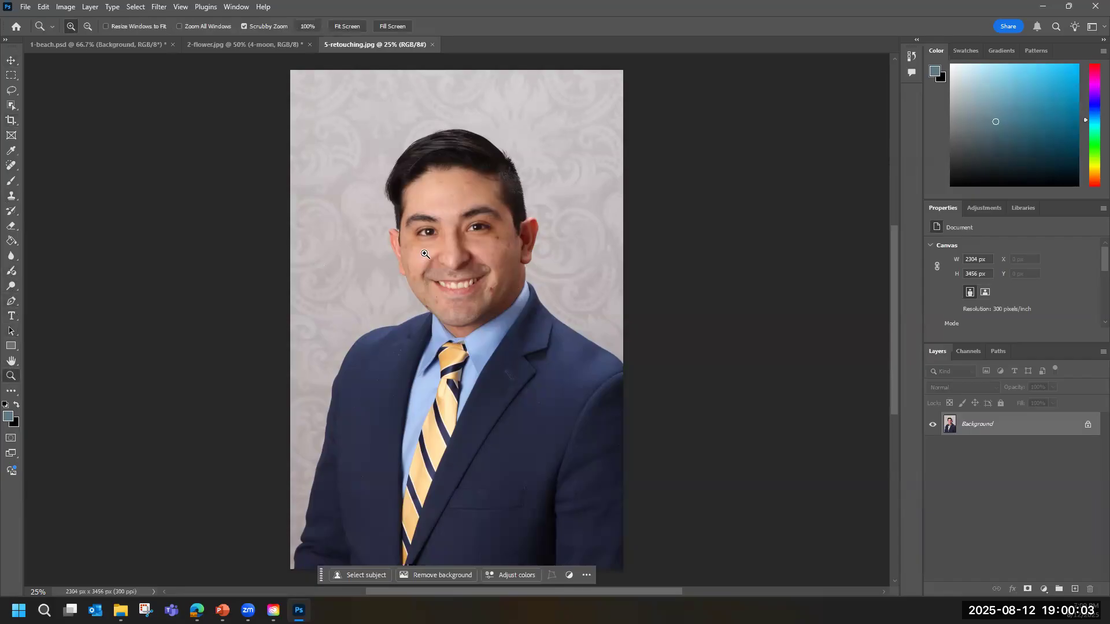
pyautogui.moveTo(427, 254)
pyautogui.mouseDown()
pyautogui.moveTo(478, 260)
pyautogui.moveTo(411, 258)
pyautogui.moveTo(488, 260)
pyautogui.moveTo(406, 261)
pyautogui.mouseUp()
pyautogui.moveTo(589, 275)
pyautogui.mouseDown()
pyautogui.moveTo(569, 274)
pyautogui.moveTo(570, 257)
pyautogui.moveTo(593, 257)
pyautogui.mouseUp()
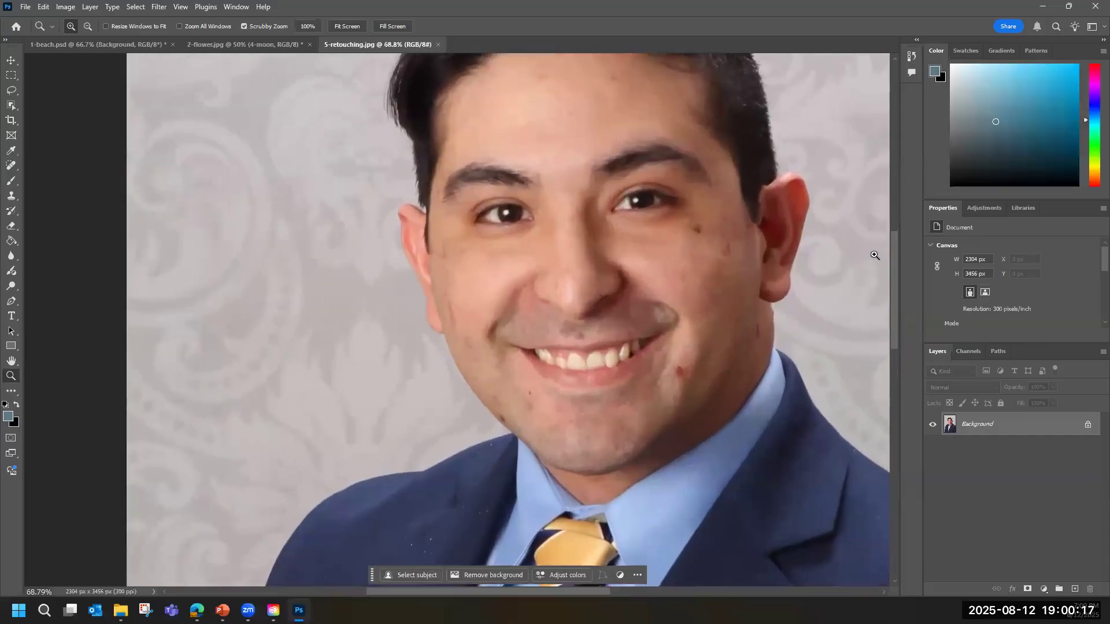
pyautogui.moveTo(894, 266); pyautogui.dragTo(890, 243)
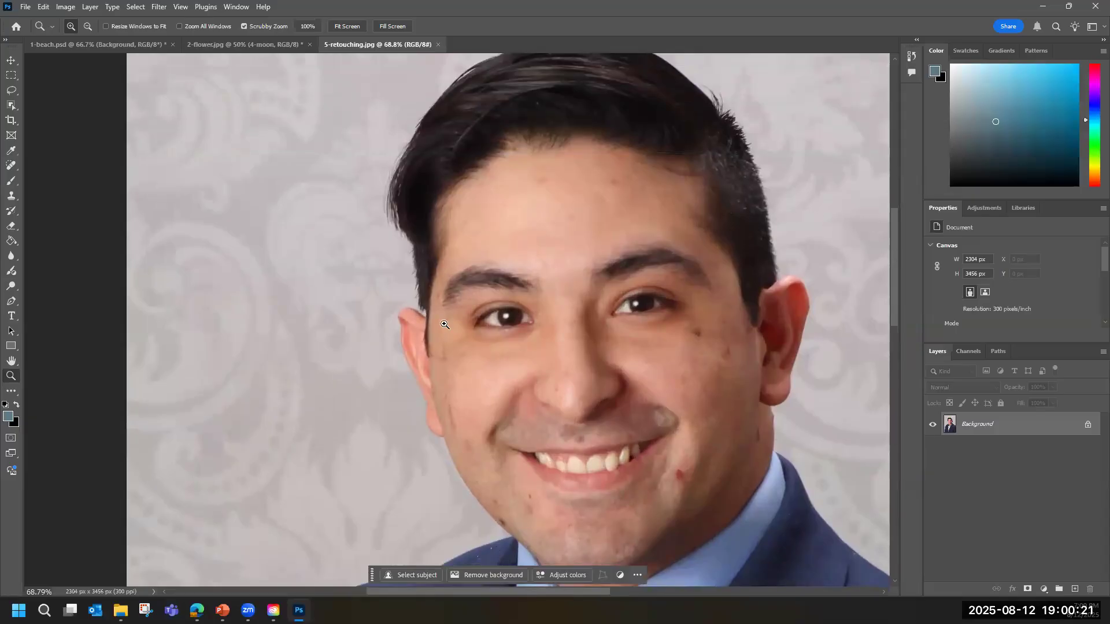
pyautogui.scroll(-1, 506, 330)
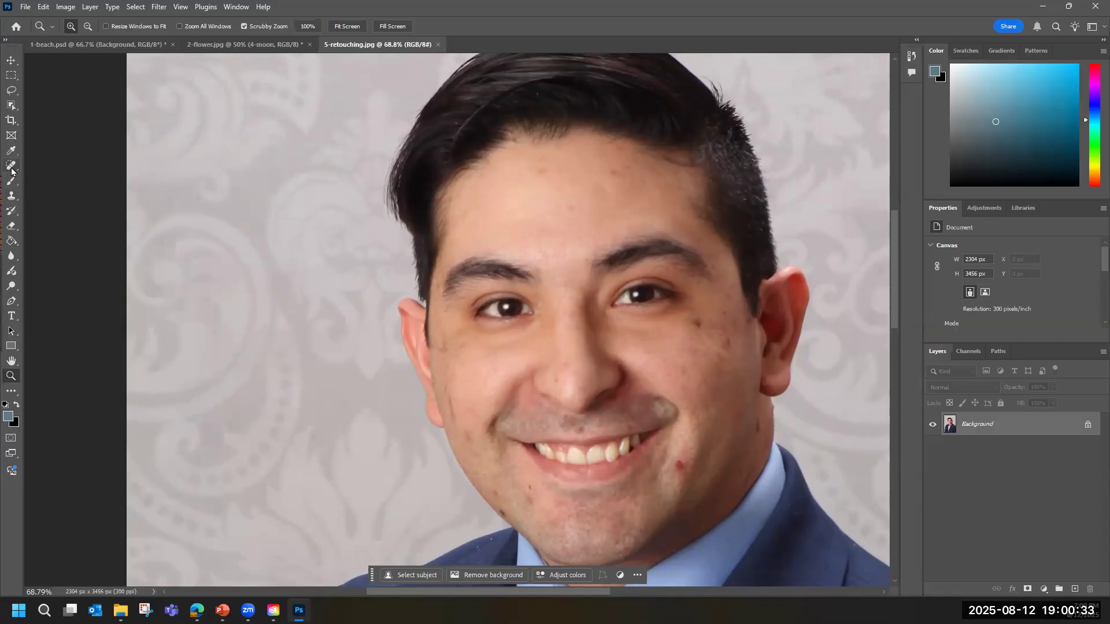
pyautogui.rightClick(975, 431)
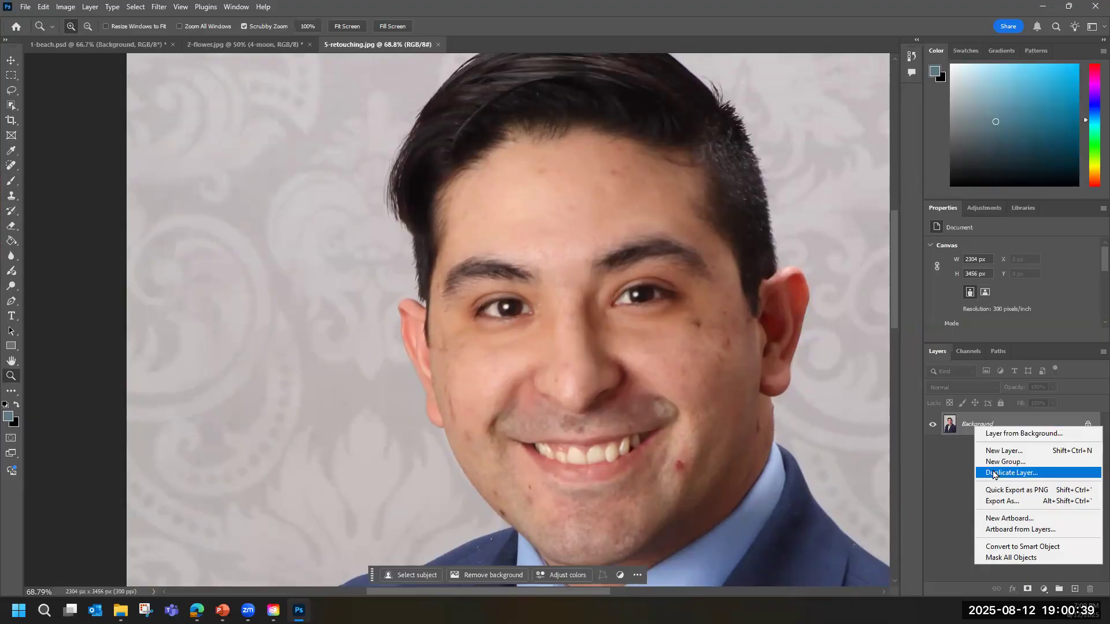
pyautogui.click(993, 475)
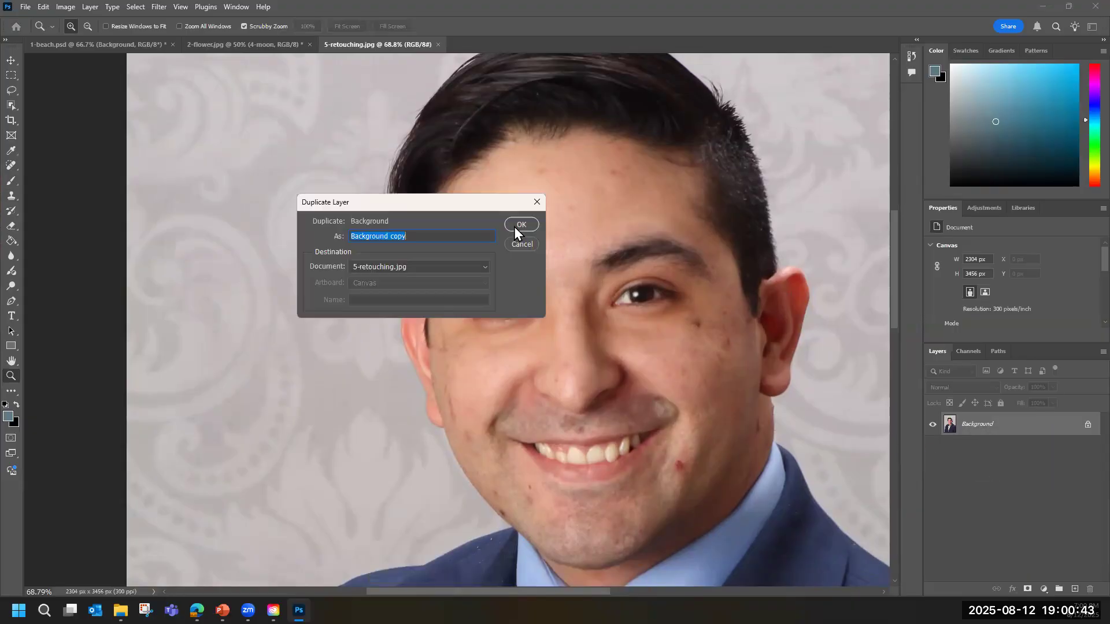
pyautogui.click(518, 227)
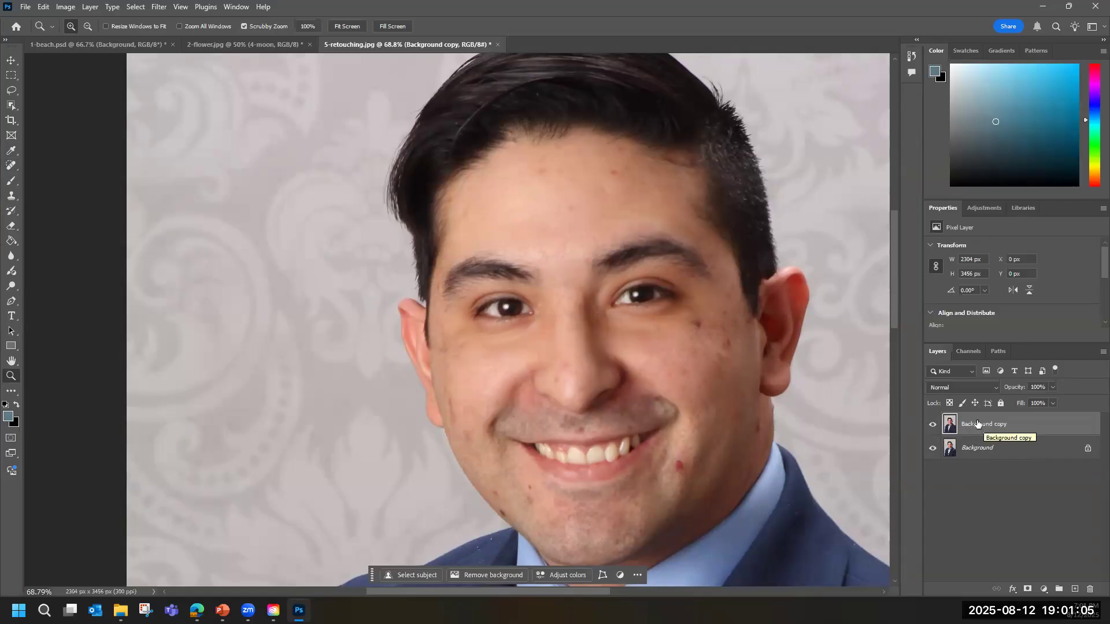
# Activate the Spot Healing Brush with the Content-Aware type and set its brush size to 66 px.
pyautogui.click(12, 167)
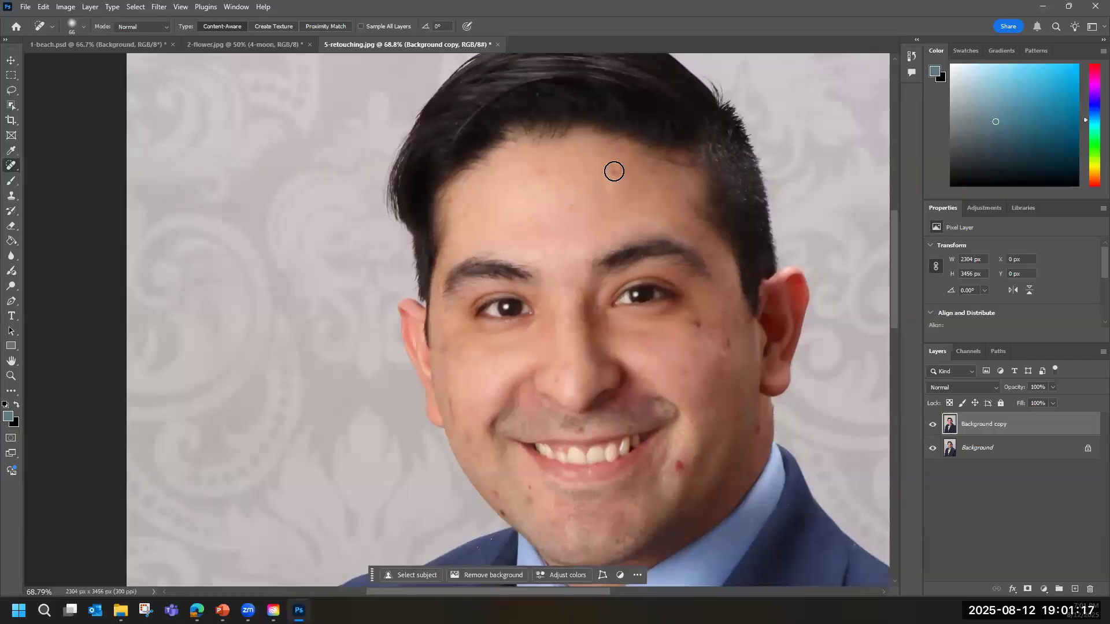
pyautogui.click(84, 27)
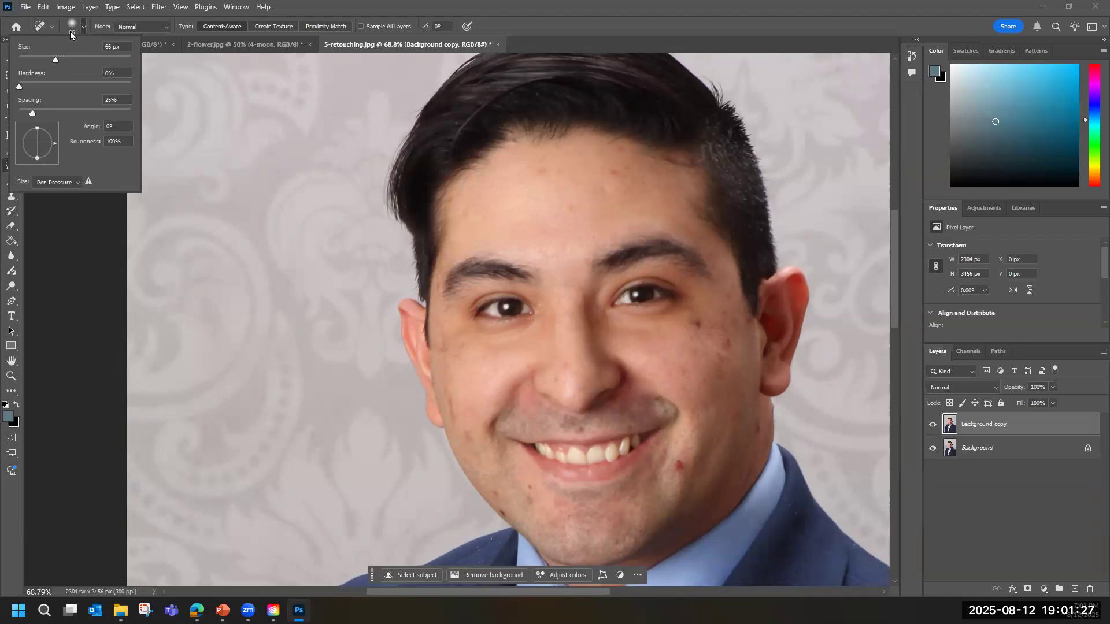
pyautogui.moveTo(55, 60)
pyautogui.mouseDown()
pyautogui.moveTo(75, 60)
pyautogui.moveTo(32, 61)
pyautogui.moveTo(50, 63)
pyautogui.mouseUp()
pyautogui.moveTo(679, 465); pyautogui.dragTo(680, 465)
pyautogui.moveTo(50, 59); pyautogui.dragTo(51, 59)
pyautogui.moveTo(54, 59); pyautogui.dragTo(55, 59)
pyautogui.click(85, 24)
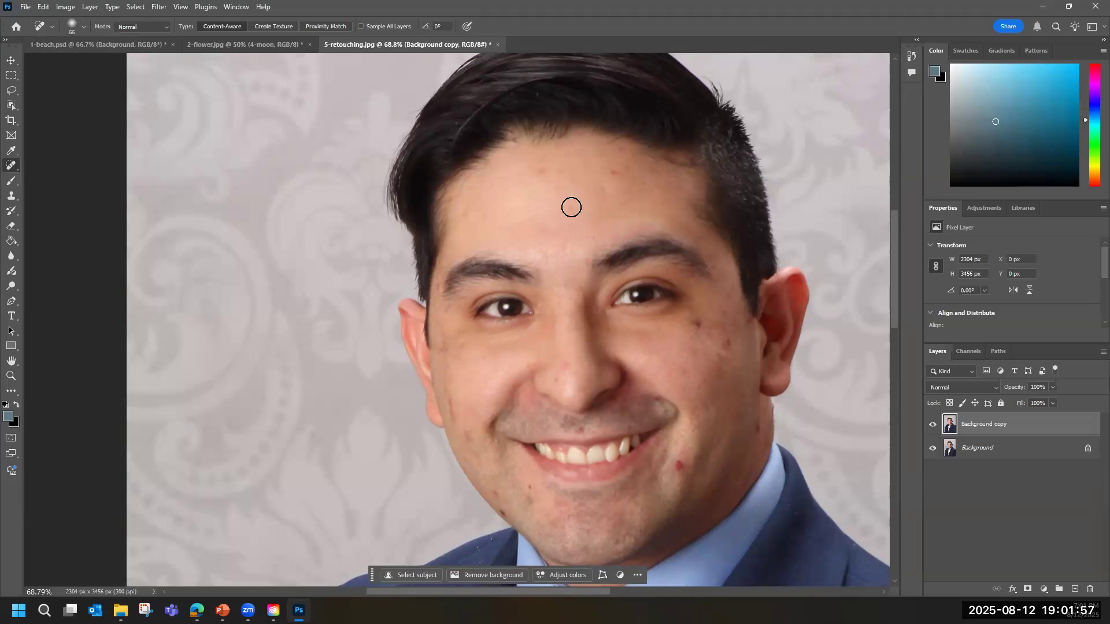
# Heal the small blemishes on the upper forehead with the Spot Healing Brush.
pyautogui.click(540, 168)
pyautogui.click(615, 172)
pyautogui.click(620, 148)
# Heal the dark mole and spots below the image-right eye and the red spot beside the mouth.
pyautogui.click(699, 326)
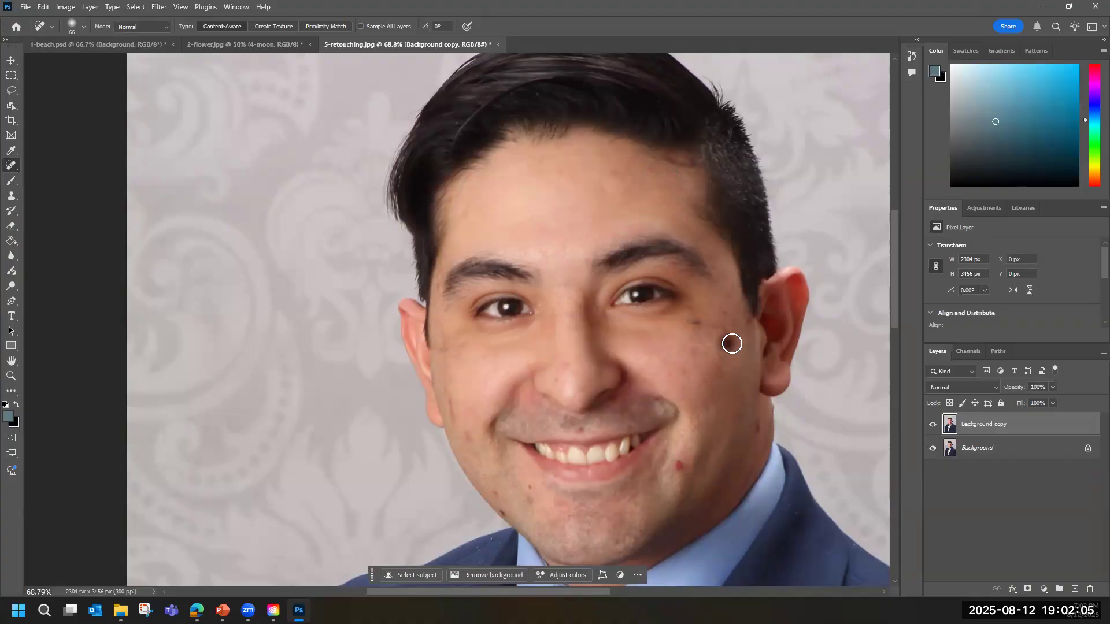
pyautogui.click(693, 322)
pyautogui.click(704, 345)
pyautogui.click(682, 464)
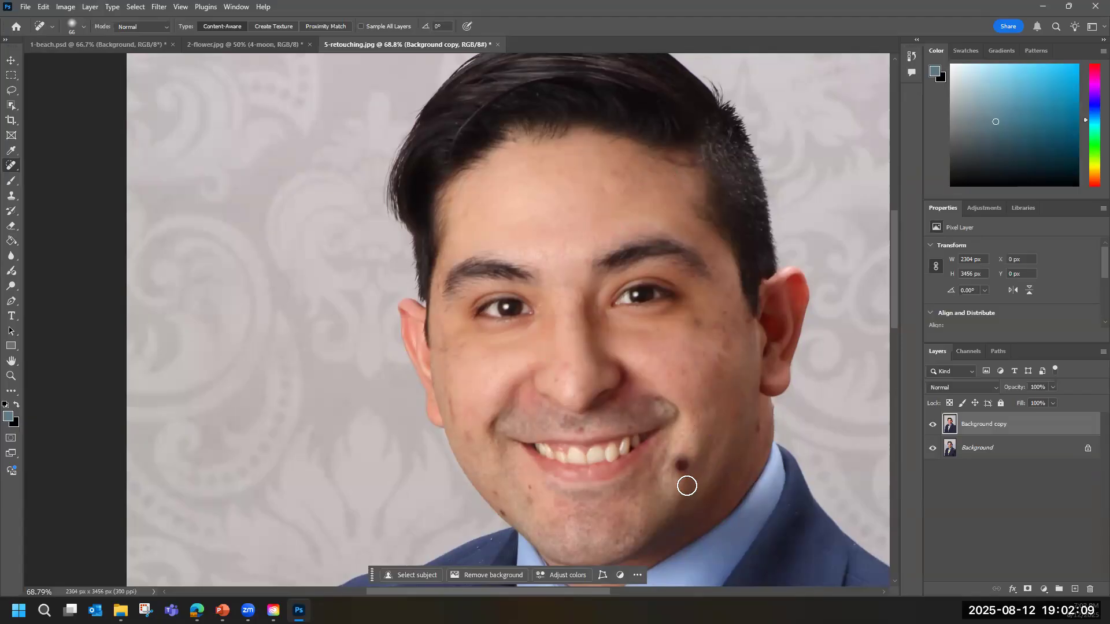
pyautogui.click(679, 463)
pyautogui.click(679, 466)
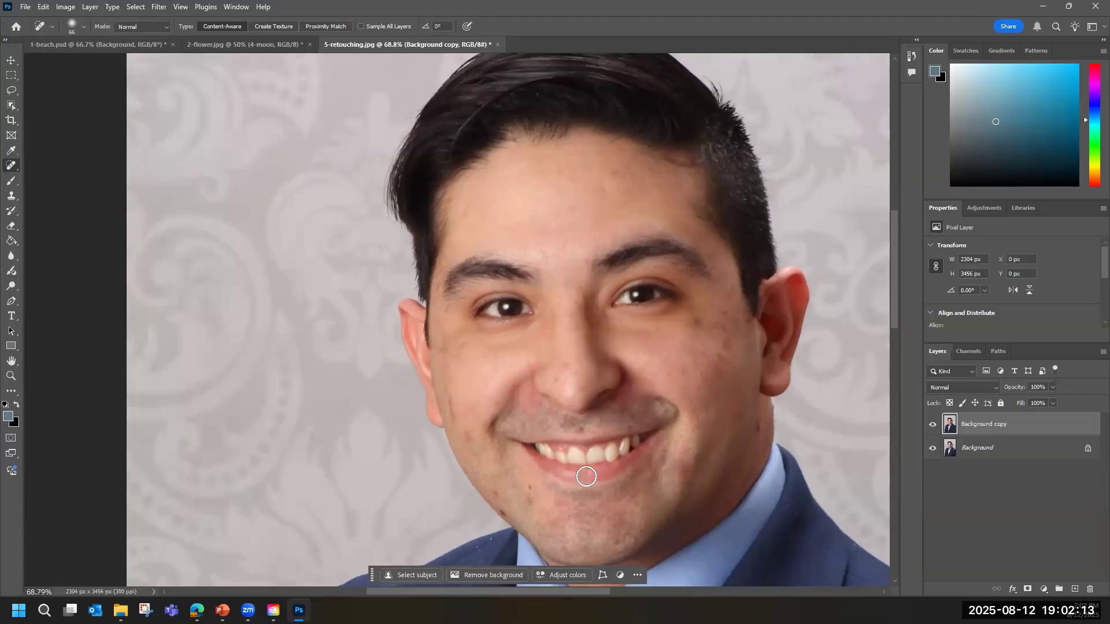
# Heal the spots beside the chin, on the image-left cheek and along the jawline.
pyautogui.click(526, 489)
pyautogui.moveTo(445, 391)
pyautogui.mouseDown()
pyautogui.moveTo(449, 411)
pyautogui.moveTo(473, 399)
pyautogui.mouseUp()
pyautogui.click(473, 448)
pyautogui.click(498, 495)
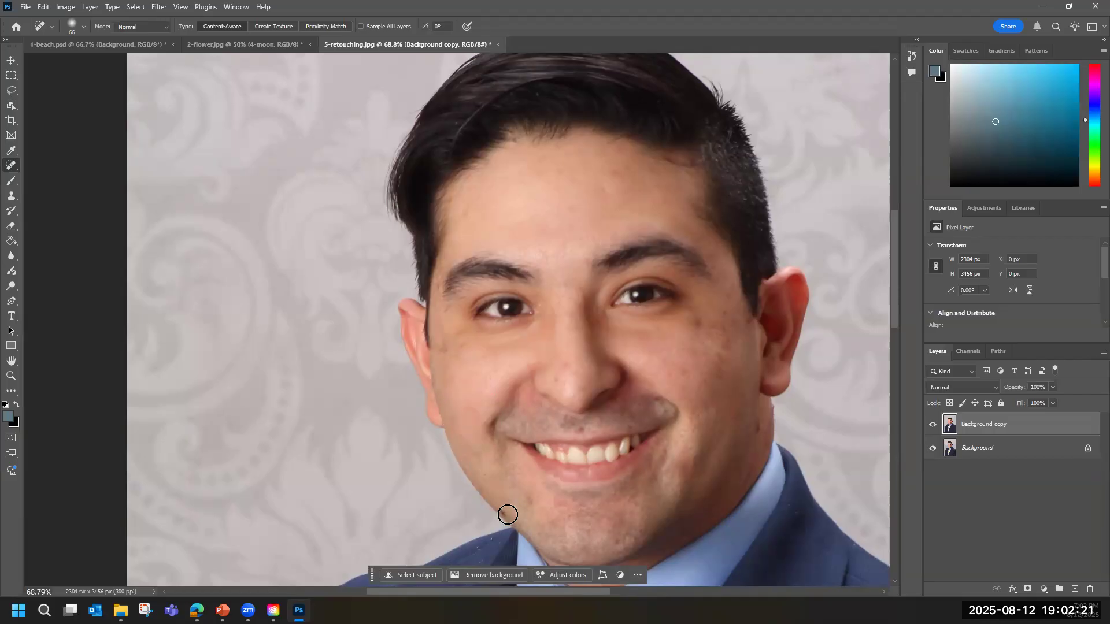
pyautogui.click(504, 512)
pyautogui.click(503, 513)
# Heal the remaining spots on the image-right cheek and temple and the marks on the neck below the ear.
pyautogui.click(732, 420)
pyautogui.click(726, 326)
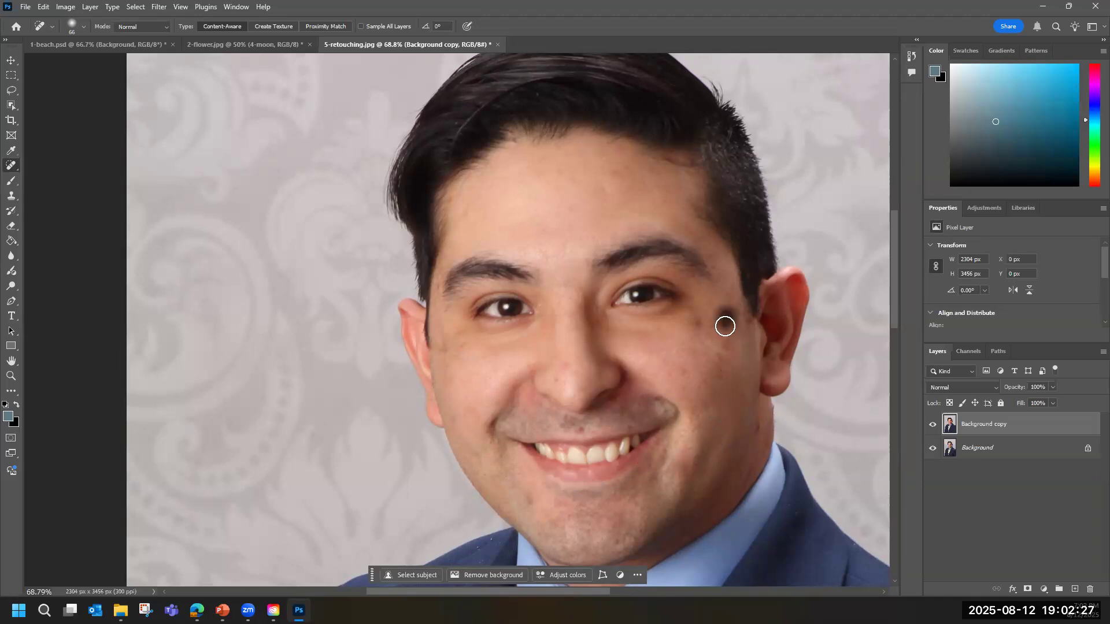
pyautogui.click(697, 321)
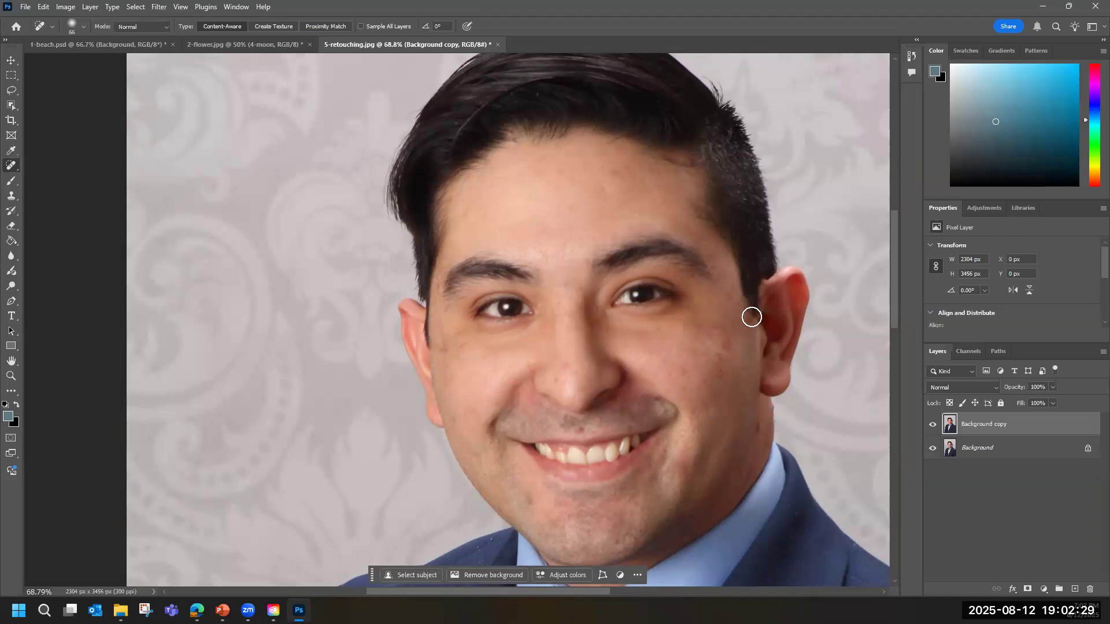
pyautogui.click(749, 322)
pyautogui.moveTo(762, 426); pyautogui.dragTo(761, 446)
# Touch up the uneven skin on the forehead, the nose and the image-right cheek beside the smile line.
pyautogui.click(608, 169)
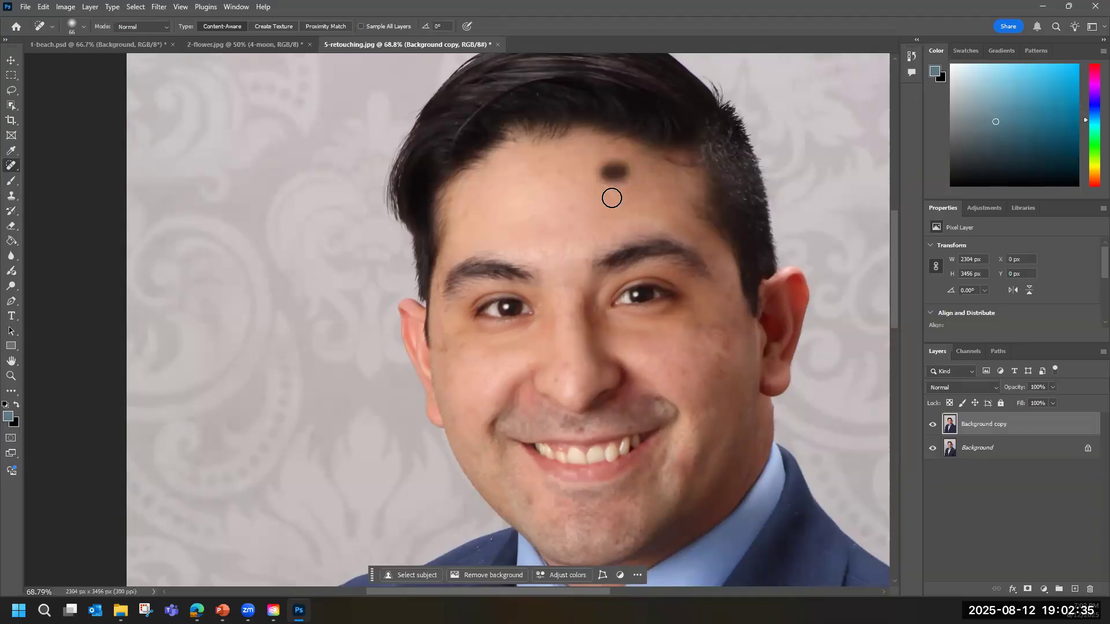
pyautogui.click(632, 167)
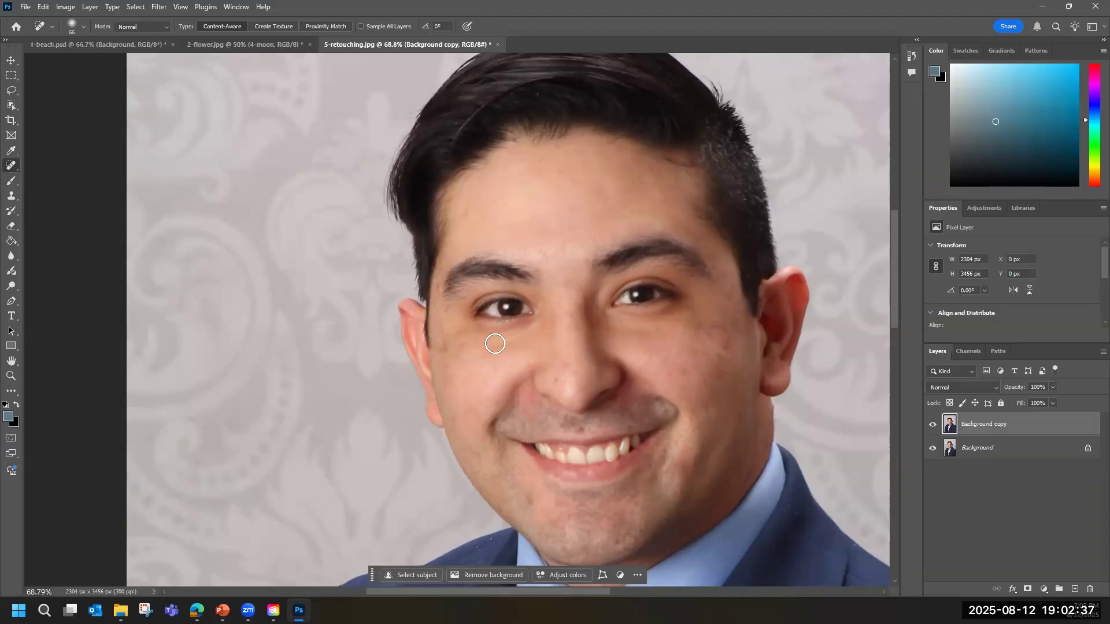
pyautogui.moveTo(567, 361)
pyautogui.mouseDown()
pyautogui.moveTo(569, 384)
pyautogui.moveTo(572, 372)
pyautogui.mouseUp()
pyautogui.click(682, 375)
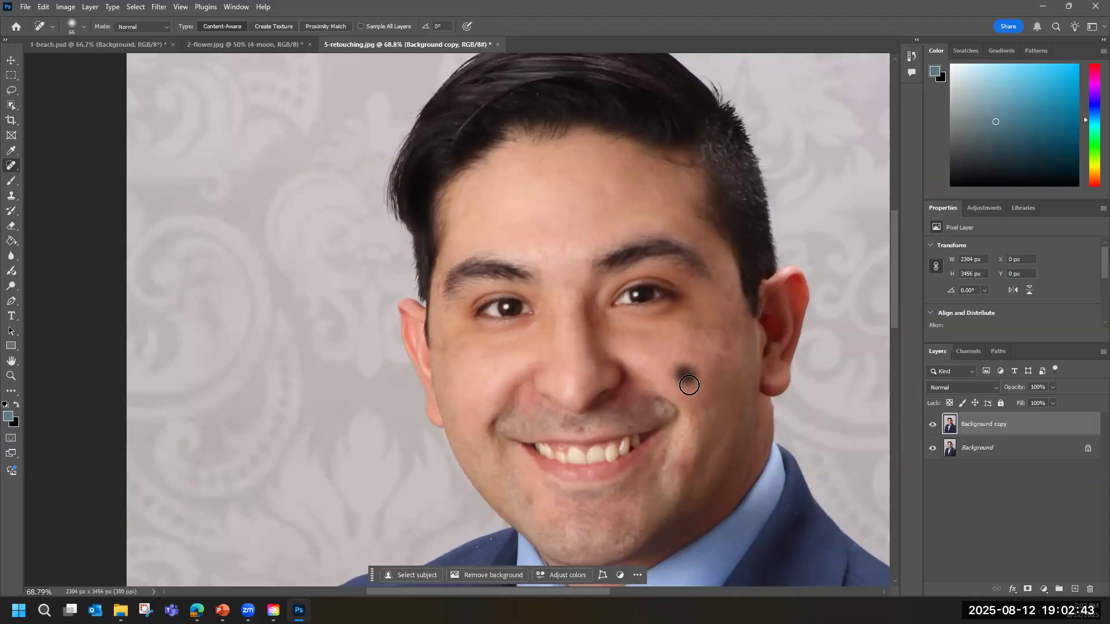
pyautogui.moveTo(669, 375)
pyautogui.mouseDown()
pyautogui.moveTo(681, 381)
pyautogui.moveTo(661, 408)
pyautogui.mouseUp()
# Heal the dark spots on the upper lip, the smile crease at the image-right mouth corner and the nose tip.
pyautogui.click(579, 427)
pyautogui.click(567, 423)
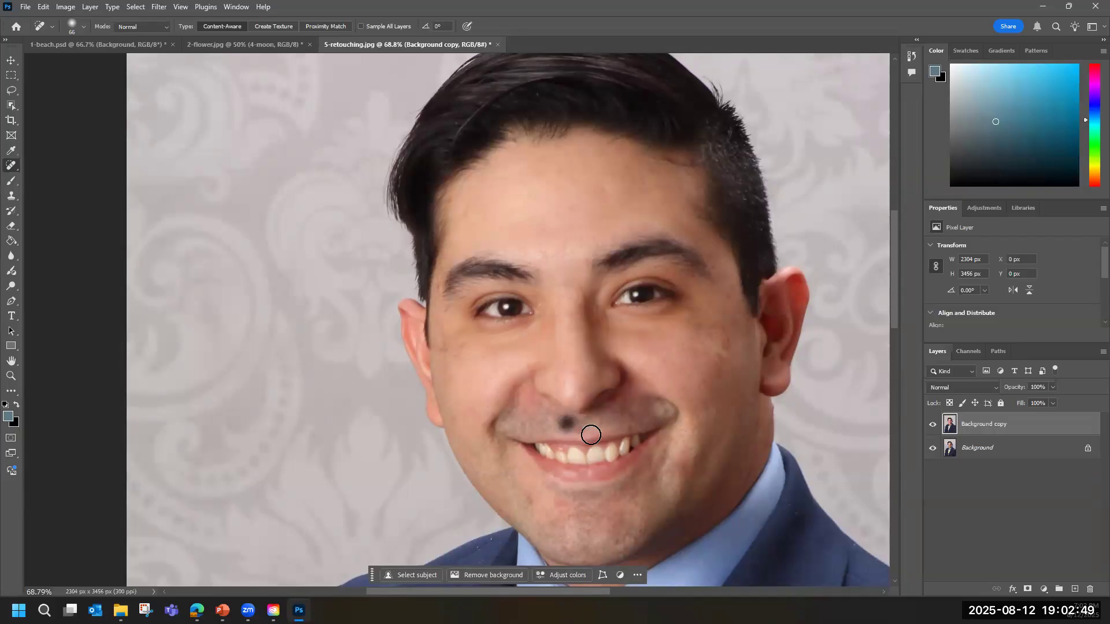
pyautogui.click(580, 429)
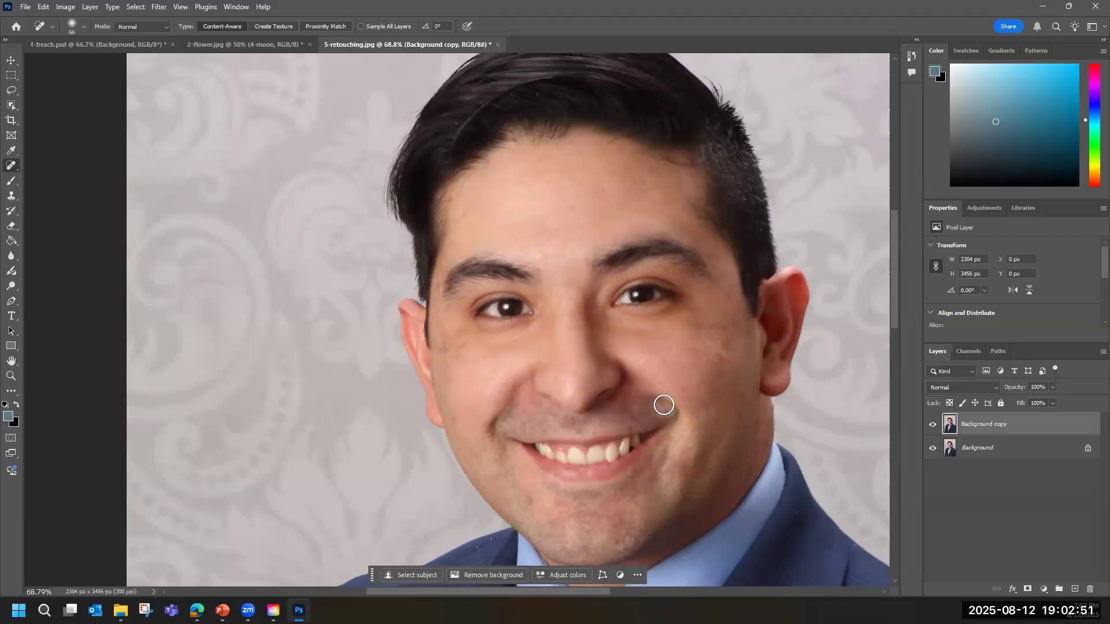
pyautogui.moveTo(656, 403); pyautogui.dragTo(656, 432)
pyautogui.click(574, 383)
# Remove lint specks from the suit jacket beside the lapels and around the chest pocket with the Spot Healing Brush.
pyautogui.scroll(-4, 704, 384)
pyautogui.scroll(-3, 701, 383)
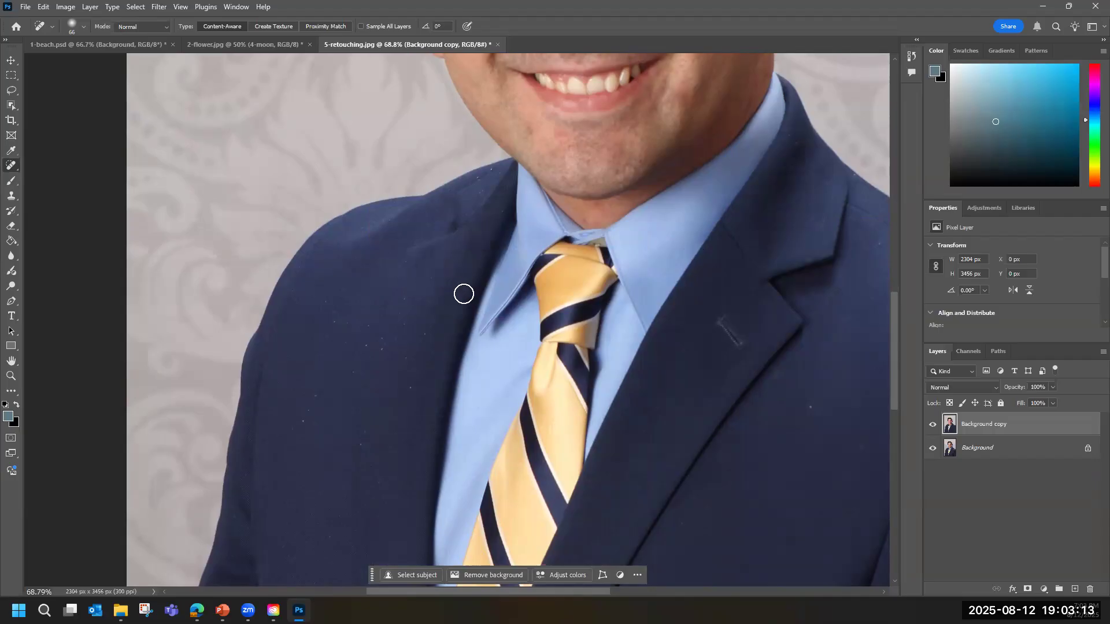
pyautogui.click(428, 337)
pyautogui.click(367, 344)
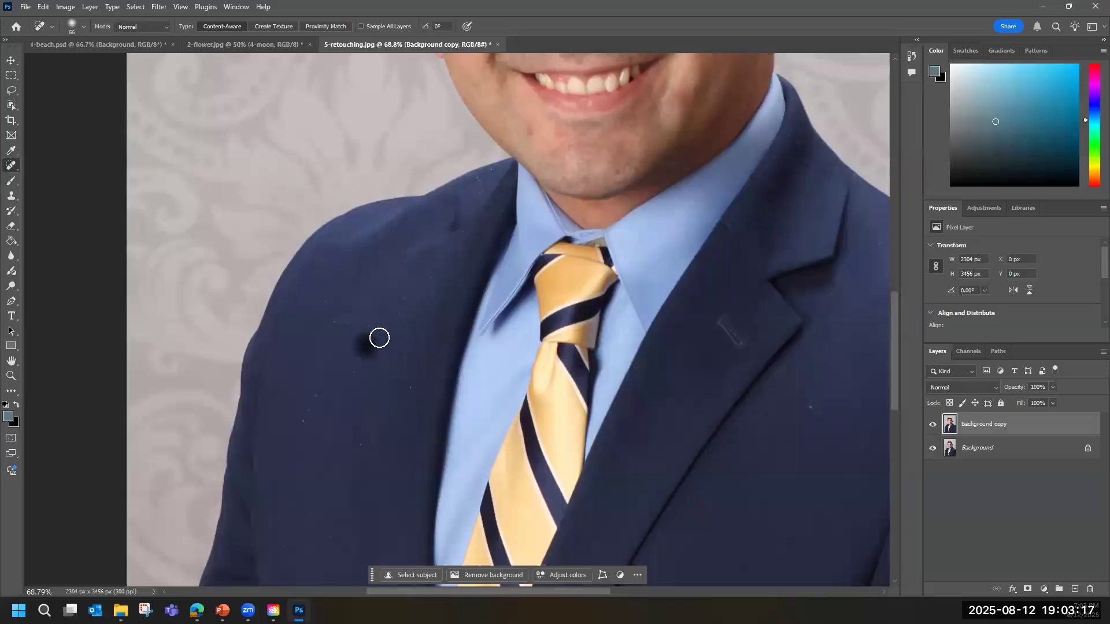
pyautogui.scroll(-5, 488, 374)
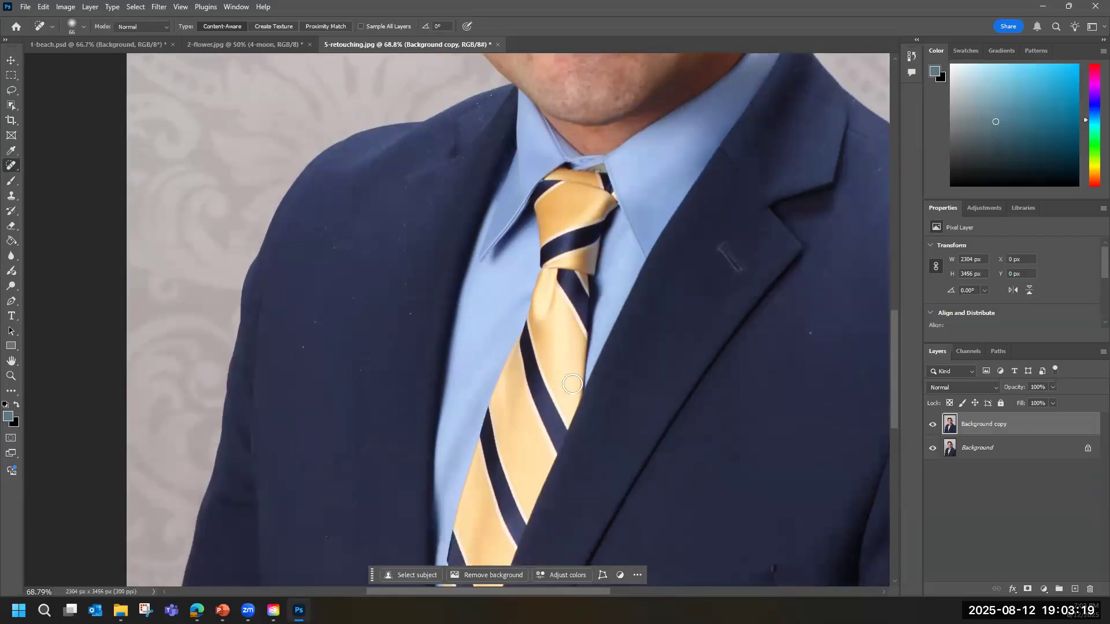
pyautogui.scroll(-1, 616, 390)
pyautogui.click(636, 359)
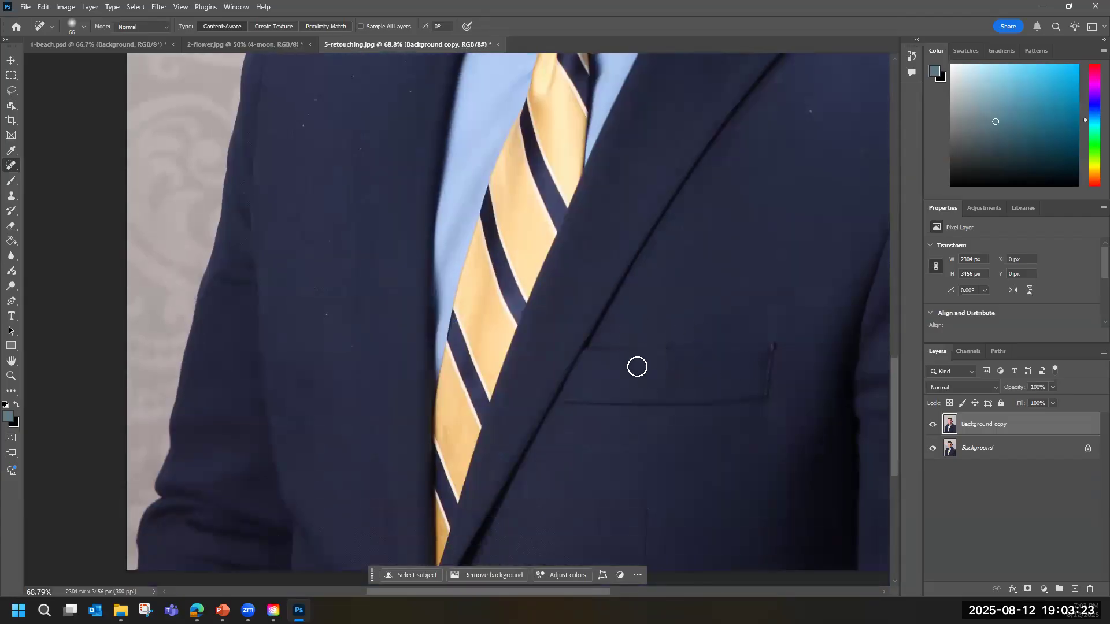
pyautogui.moveTo(639, 362); pyautogui.dragTo(700, 363)
pyautogui.scroll(4, 751, 361)
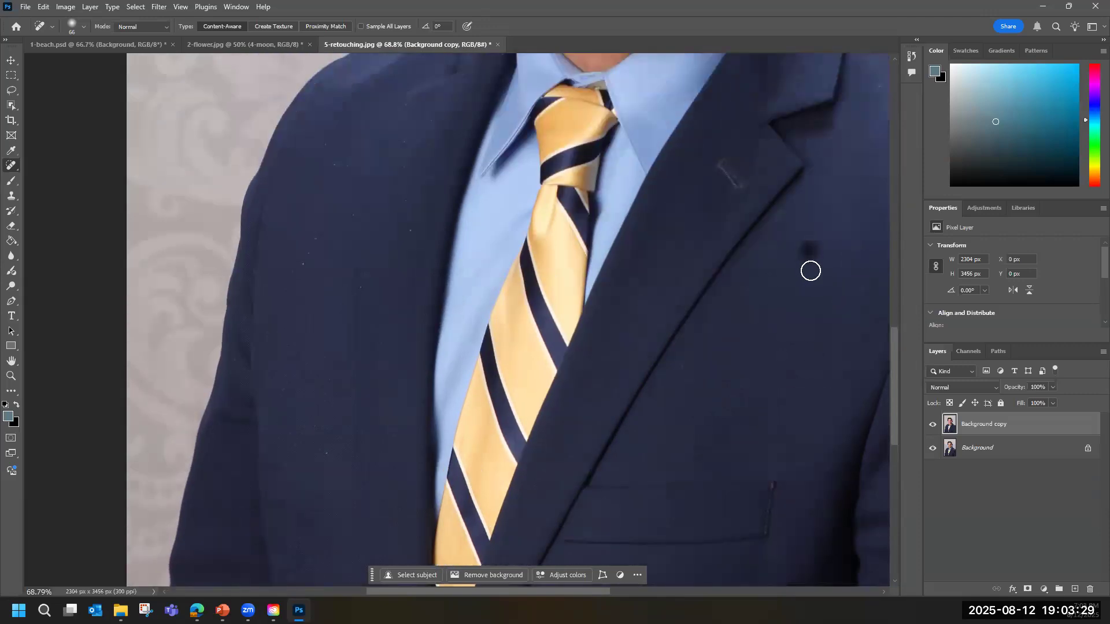
# Zoom in on the smile to about 122% and switch to the Lasso tool for selecting the teeth.
pyautogui.scroll(6, 835, 289)
pyautogui.scroll(9, 826, 297)
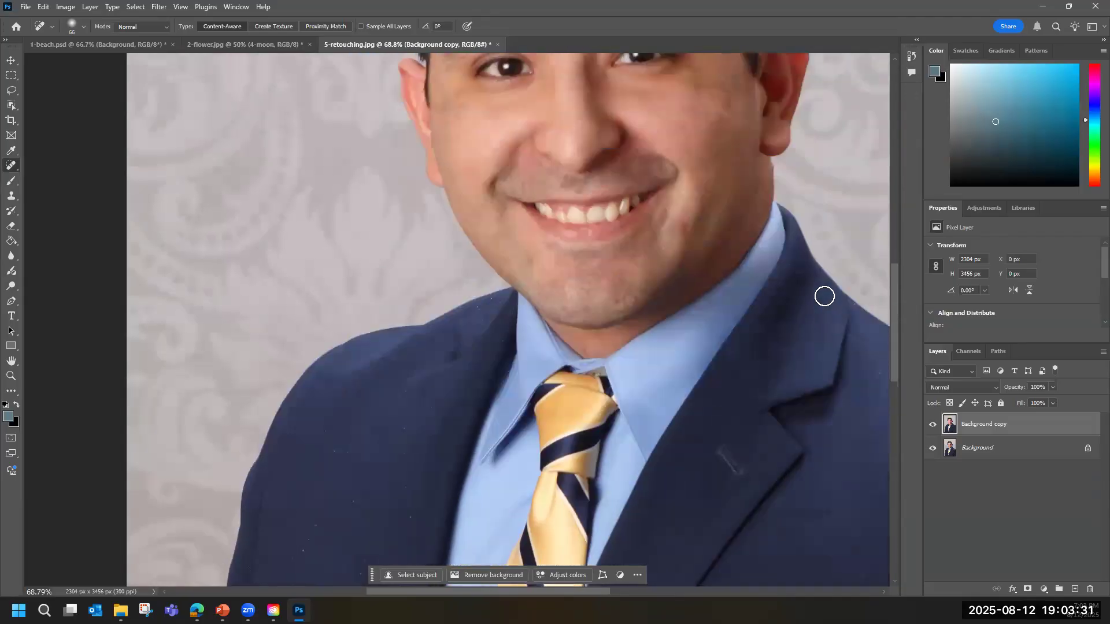
pyautogui.scroll(1, 825, 296)
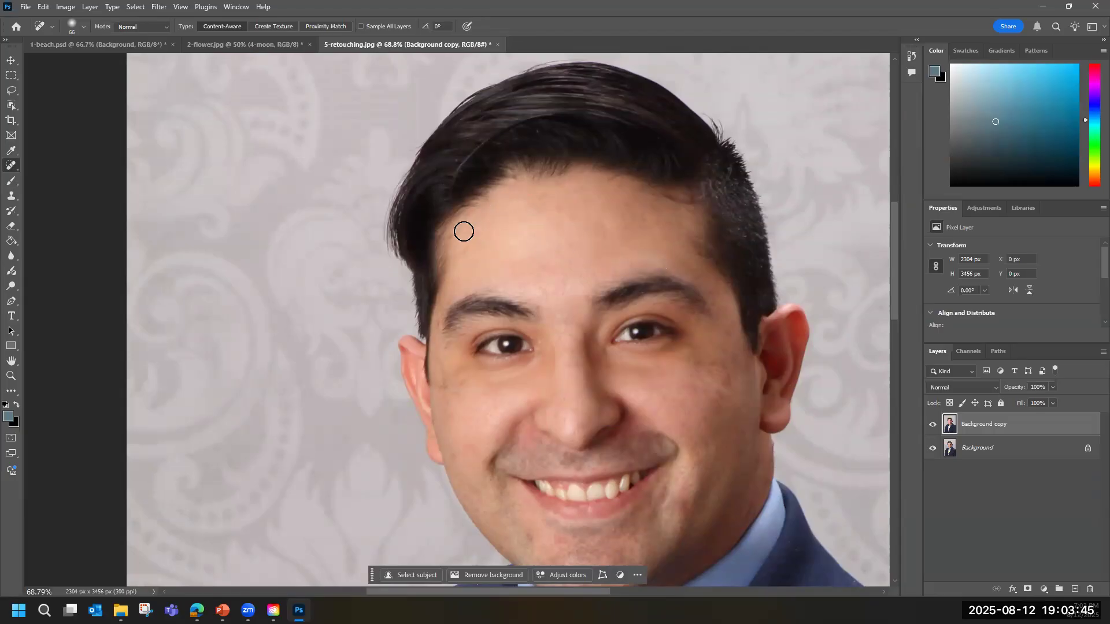
pyautogui.scroll(-3, 518, 220)
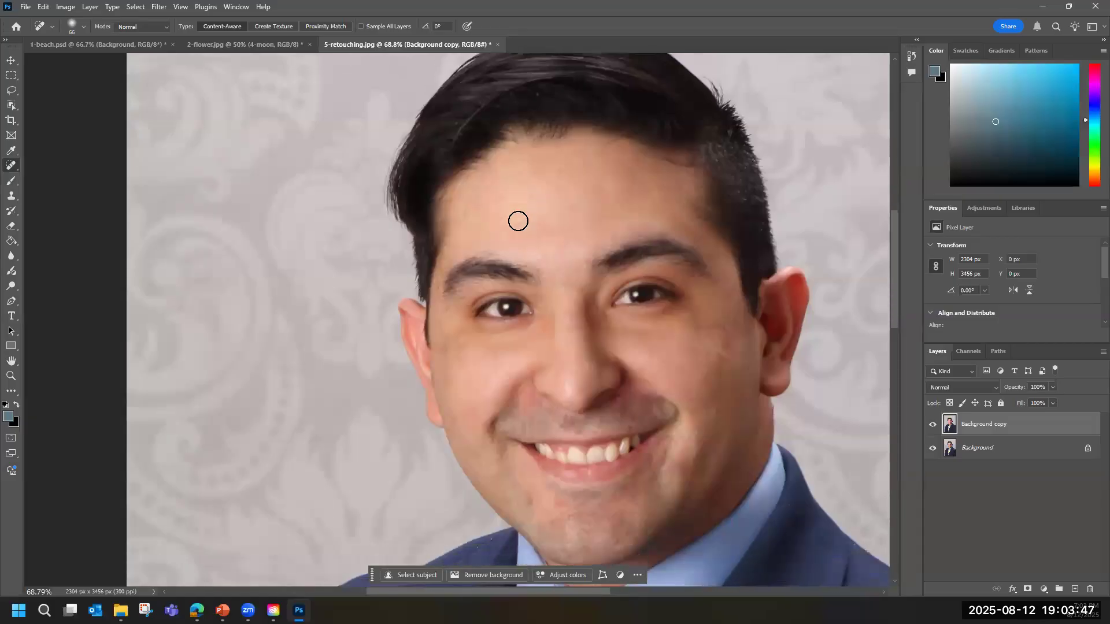
pyautogui.scroll(-1, 518, 255)
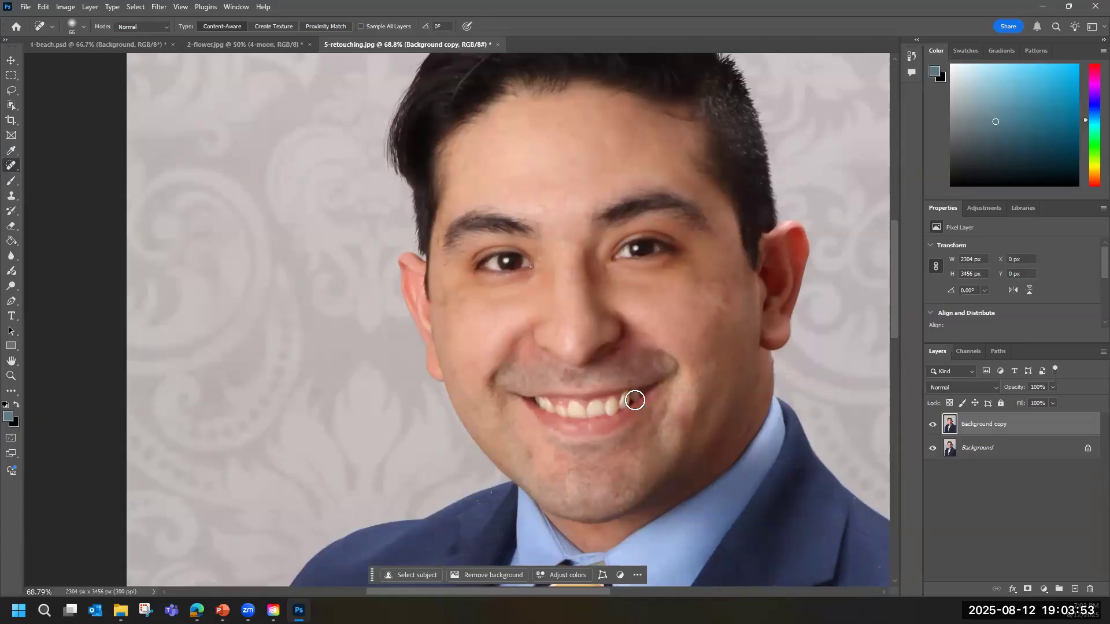
pyautogui.scroll(-1, 635, 400)
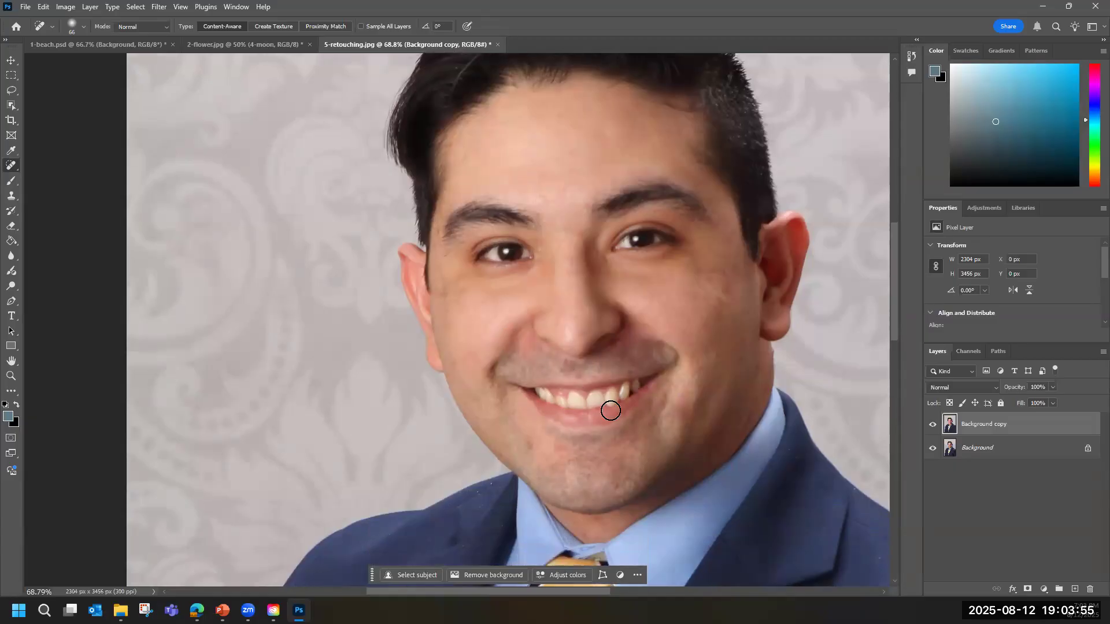
pyautogui.hscroll(-2, 607, 406)
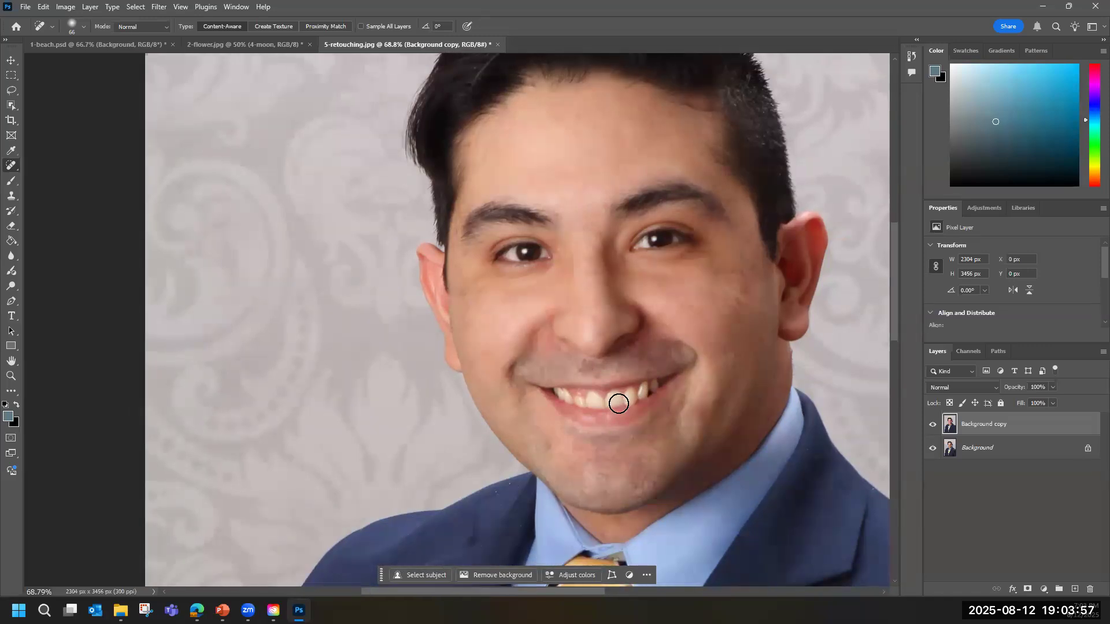
pyautogui.hscroll(5, 637, 403)
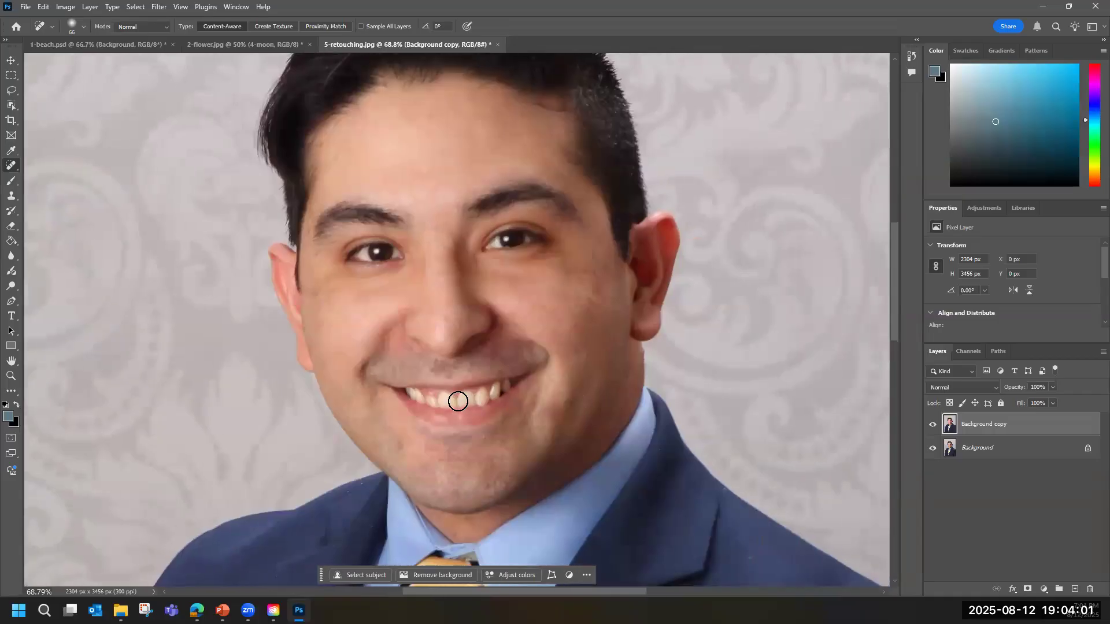
pyautogui.scroll(3, 460, 400)
pyautogui.scroll(1, 458, 401)
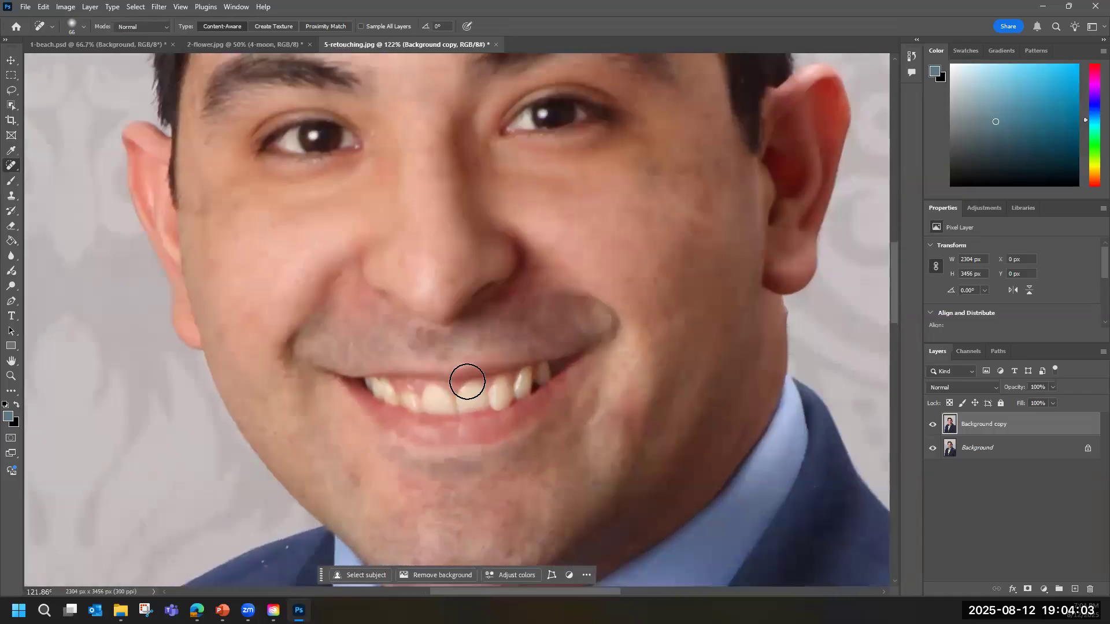
pyautogui.click(12, 93)
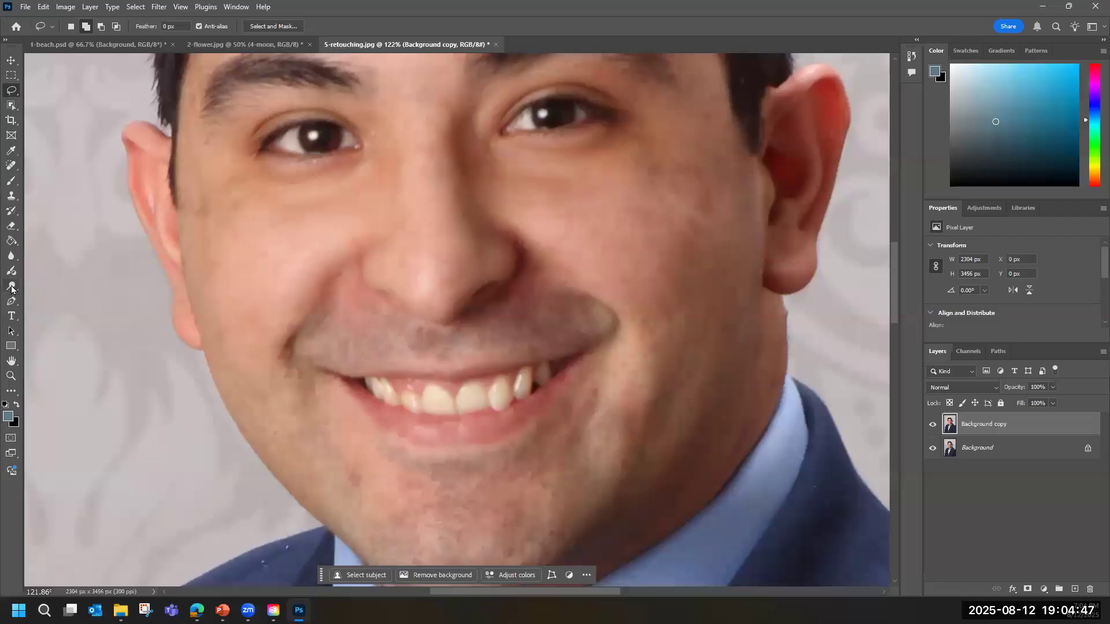
# Outline the group of back teeth at the image-left end of the smile with the Lasso tool.
pyautogui.click(11, 377)
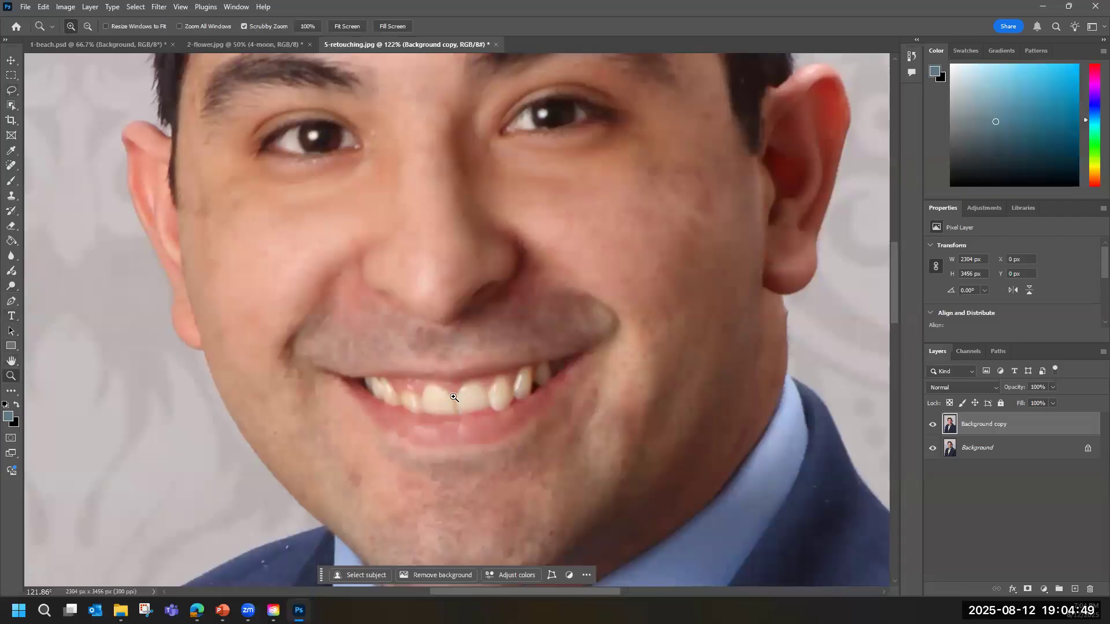
pyautogui.moveTo(469, 391); pyautogui.dragTo(509, 404)
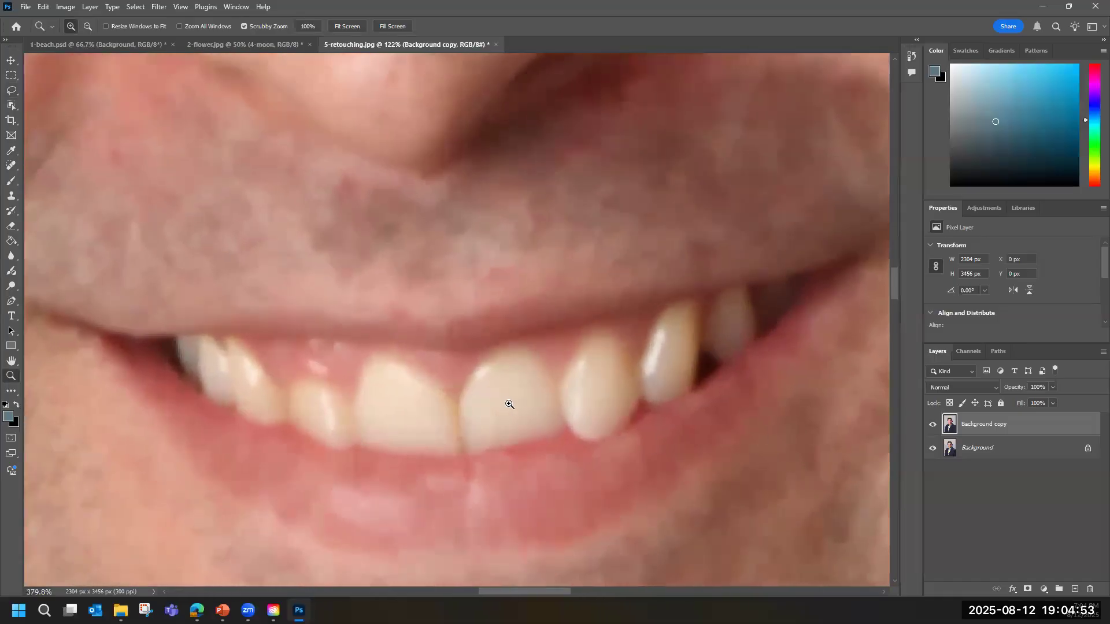
pyautogui.scroll(-3, 491, 399)
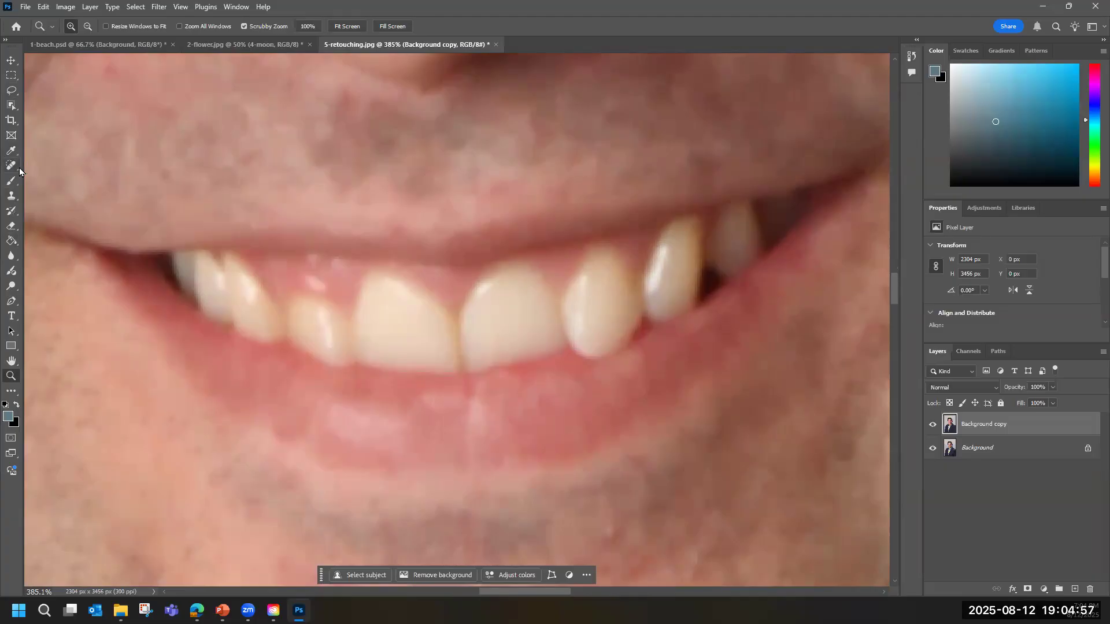
pyautogui.click(12, 91)
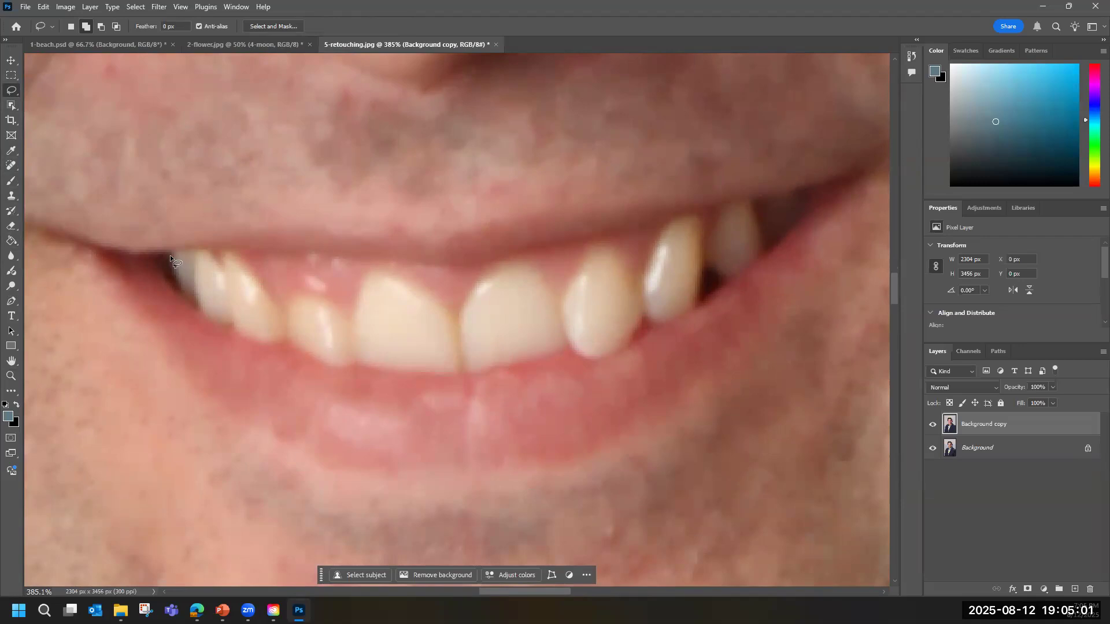
pyautogui.moveTo(173, 255)
pyautogui.mouseDown()
pyautogui.moveTo(224, 273)
pyautogui.moveTo(227, 253)
pyautogui.moveTo(245, 265)
pyautogui.moveTo(285, 332)
pyautogui.moveTo(254, 338)
pyautogui.moveTo(201, 309)
pyautogui.mouseUp()
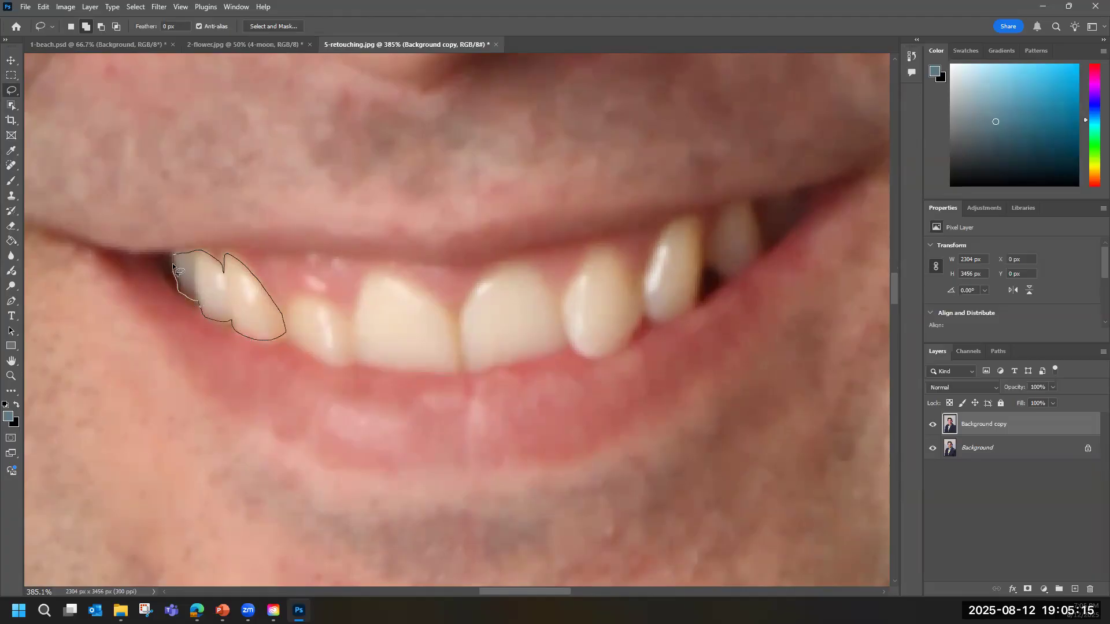
pyautogui.moveTo(171, 257); pyautogui.dragTo(171, 257)
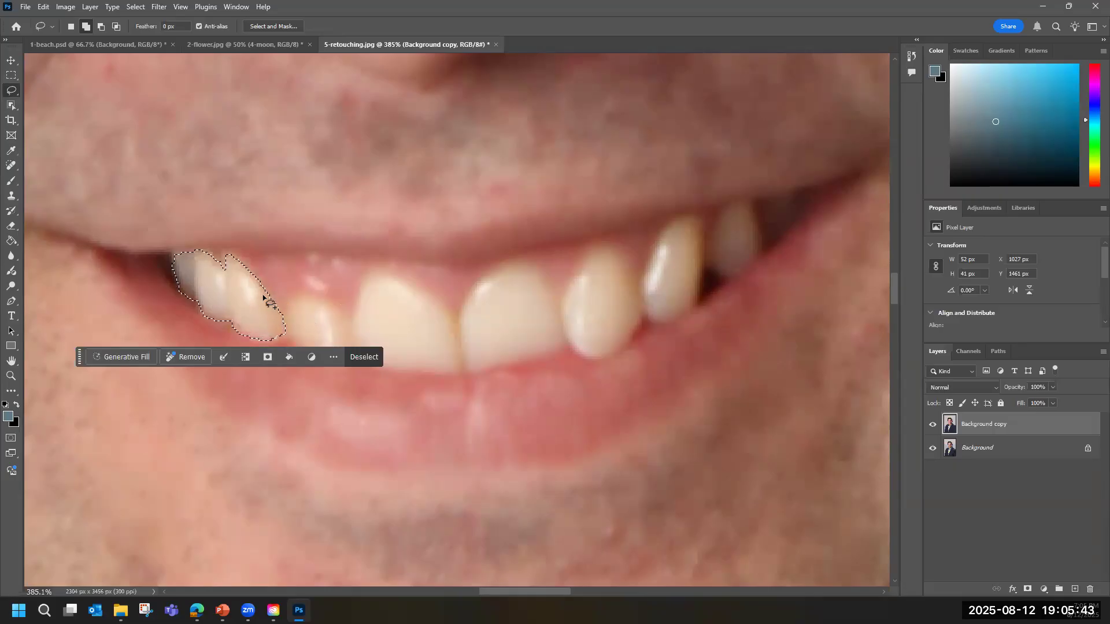
# Add the next four teeth, including both large front teeth, to the lasso selection.
pyautogui.moveTo(267, 294)
pyautogui.mouseDown()
pyautogui.moveTo(286, 314)
pyautogui.moveTo(302, 295)
pyautogui.moveTo(334, 307)
pyautogui.moveTo(355, 361)
pyautogui.mouseUp()
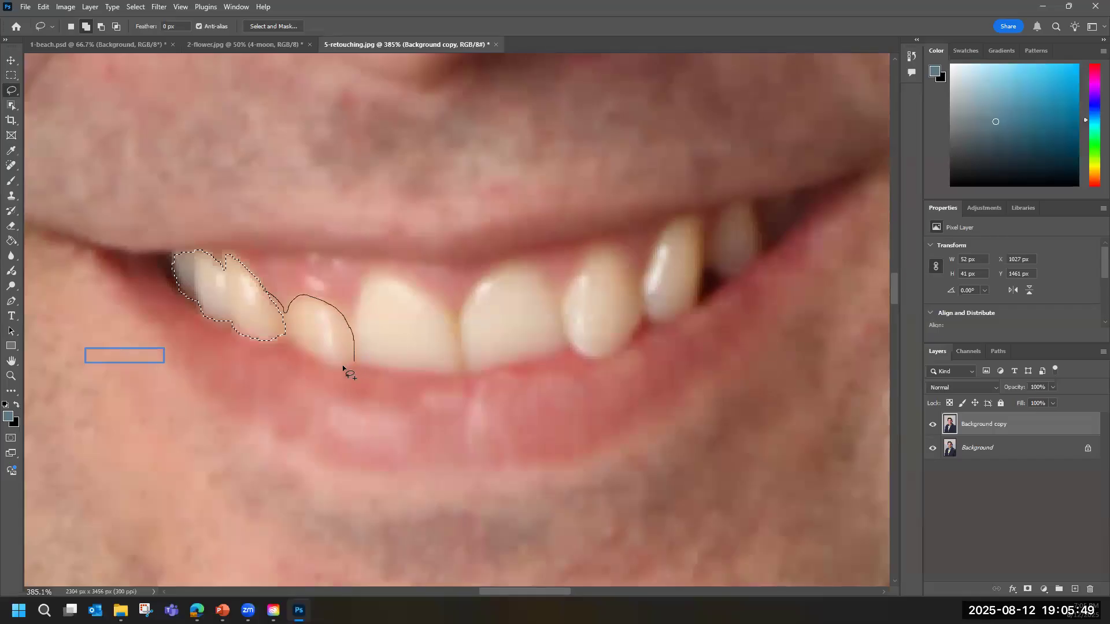
pyautogui.moveTo(292, 346); pyautogui.dragTo(273, 319)
pyautogui.moveTo(348, 325)
pyautogui.mouseDown()
pyautogui.moveTo(364, 274)
pyautogui.moveTo(385, 273)
pyautogui.moveTo(446, 311)
pyautogui.moveTo(458, 359)
pyautogui.mouseUp()
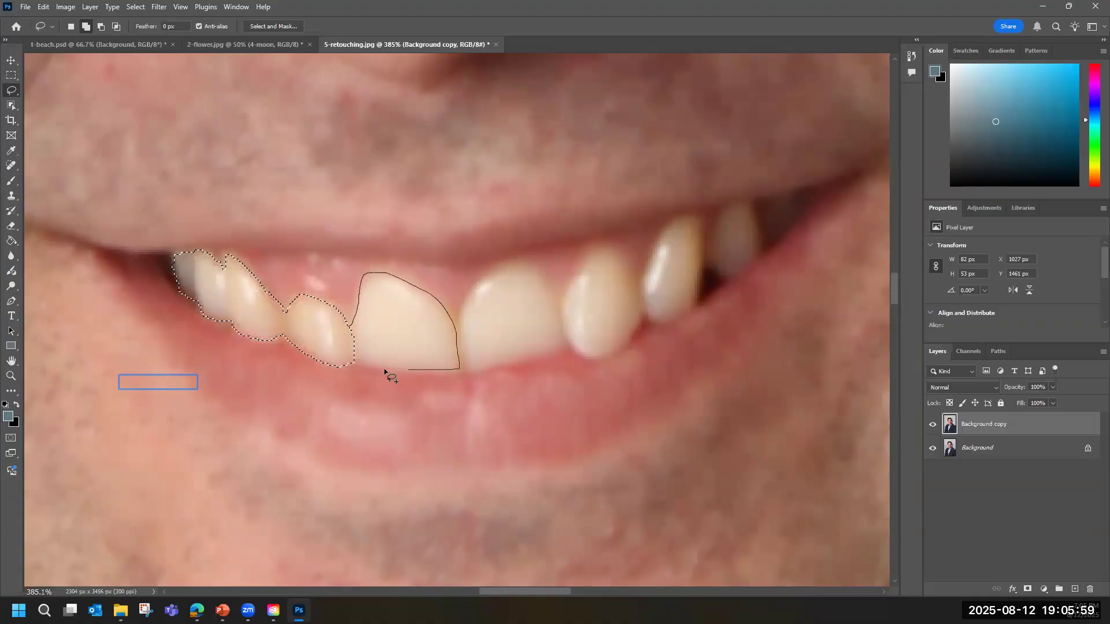
pyautogui.moveTo(362, 367)
pyautogui.mouseDown()
pyautogui.moveTo(349, 367)
pyautogui.moveTo(342, 338)
pyautogui.mouseUp()
pyautogui.moveTo(454, 317)
pyautogui.mouseDown()
pyautogui.moveTo(498, 273)
pyautogui.moveTo(529, 267)
pyautogui.mouseUp()
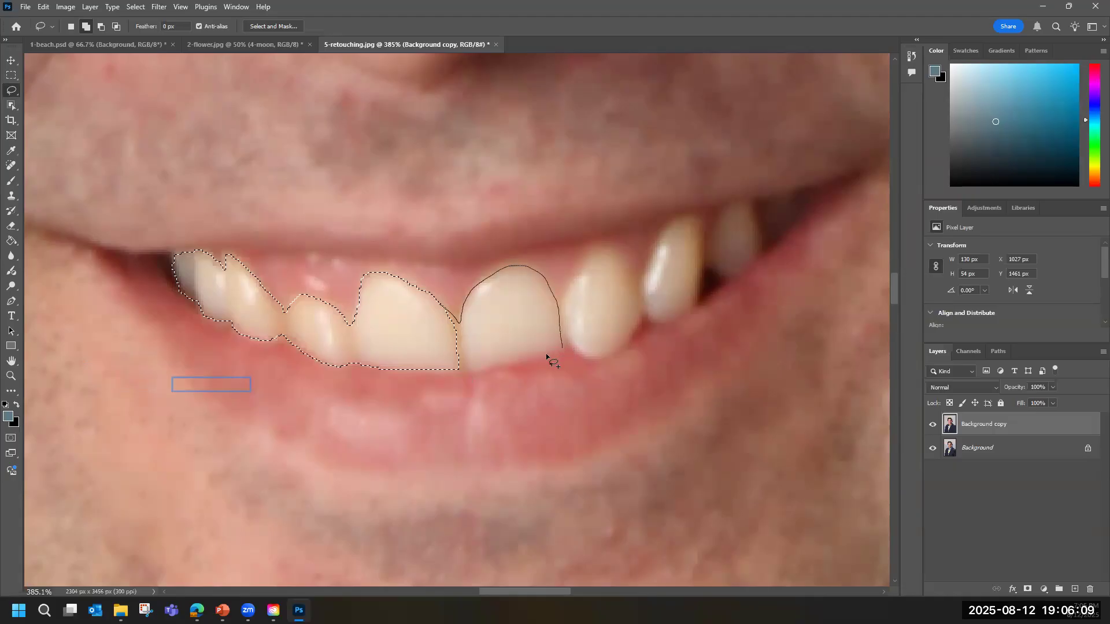
pyautogui.moveTo(488, 366)
pyautogui.mouseDown()
pyautogui.moveTo(461, 376)
pyautogui.moveTo(442, 364)
pyautogui.moveTo(438, 341)
pyautogui.mouseUp()
pyautogui.moveTo(556, 303); pyautogui.dragTo(574, 277)
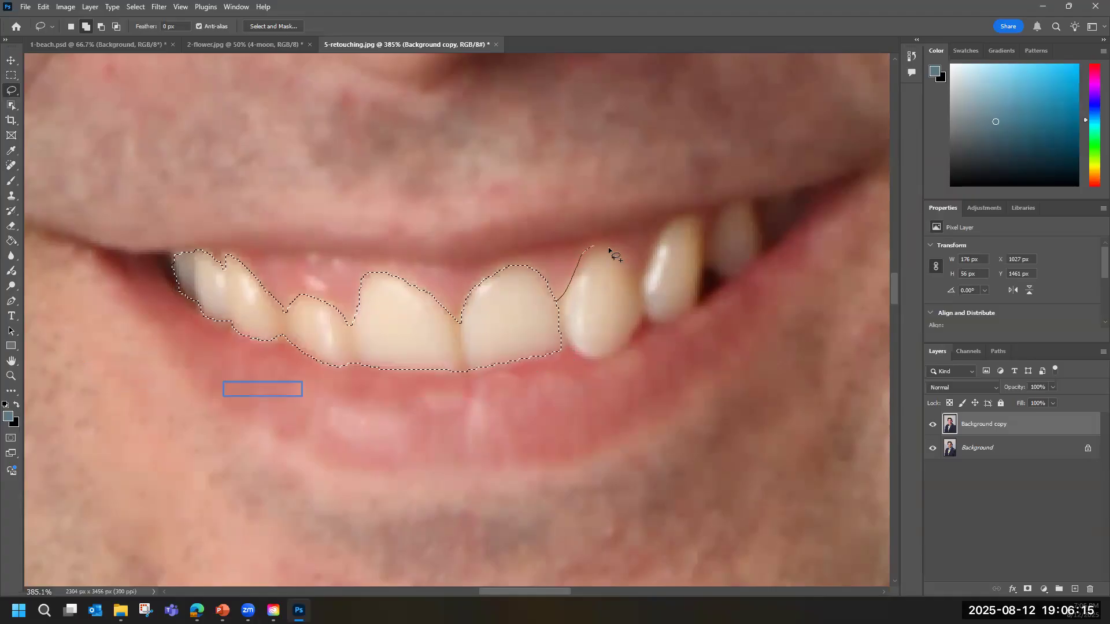
pyautogui.moveTo(614, 346)
pyautogui.mouseDown()
pyautogui.moveTo(589, 355)
pyautogui.moveTo(550, 342)
pyautogui.moveTo(552, 329)
pyautogui.mouseUp()
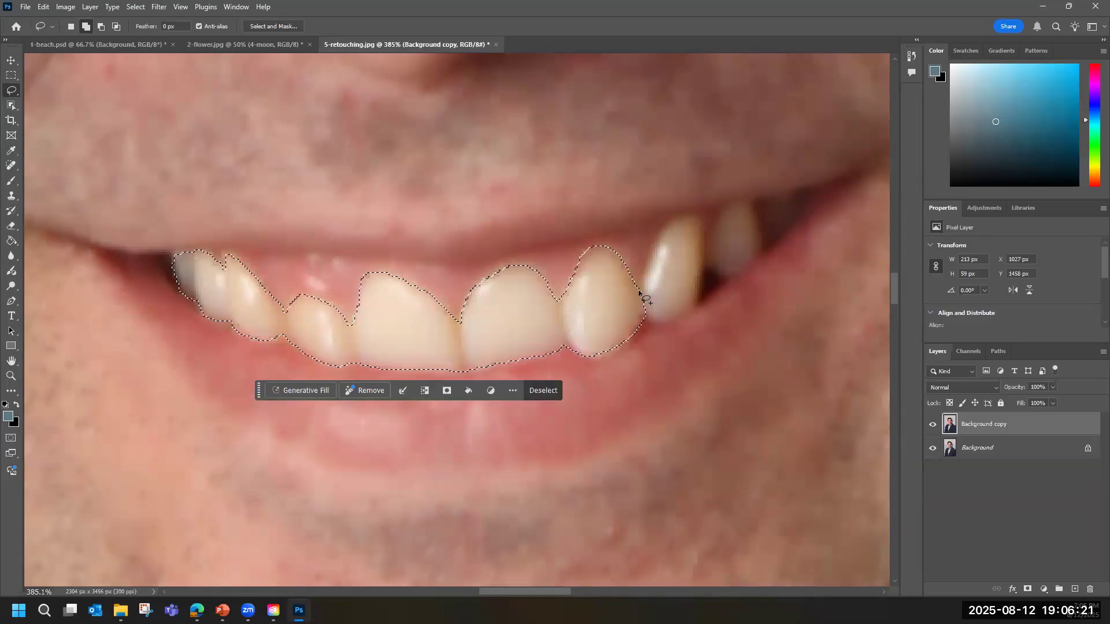
# Add the remaining teeth at the image-right end of the smile, including the shadowed ones in the corner, to the selection.
pyautogui.moveTo(640, 292); pyautogui.dragTo(644, 270)
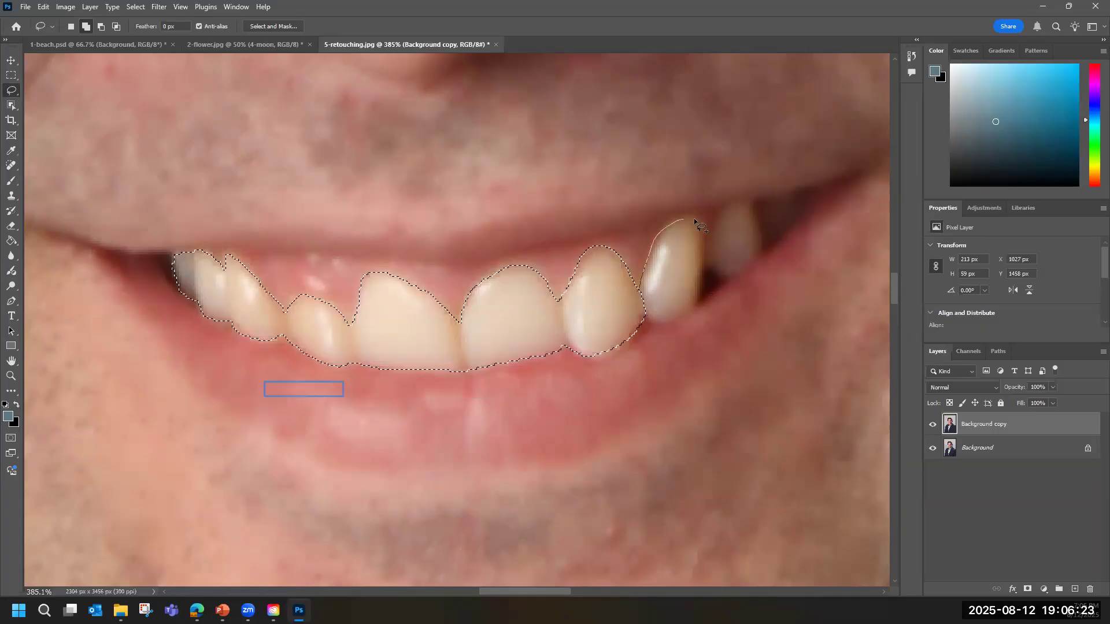
pyautogui.moveTo(703, 256); pyautogui.dragTo(698, 290)
pyautogui.moveTo(654, 321); pyautogui.dragTo(642, 317)
pyautogui.moveTo(706, 237)
pyautogui.mouseDown()
pyautogui.moveTo(731, 204)
pyautogui.moveTo(759, 221)
pyautogui.moveTo(757, 254)
pyautogui.moveTo(721, 284)
pyautogui.moveTo(702, 246)
pyautogui.mouseUp()
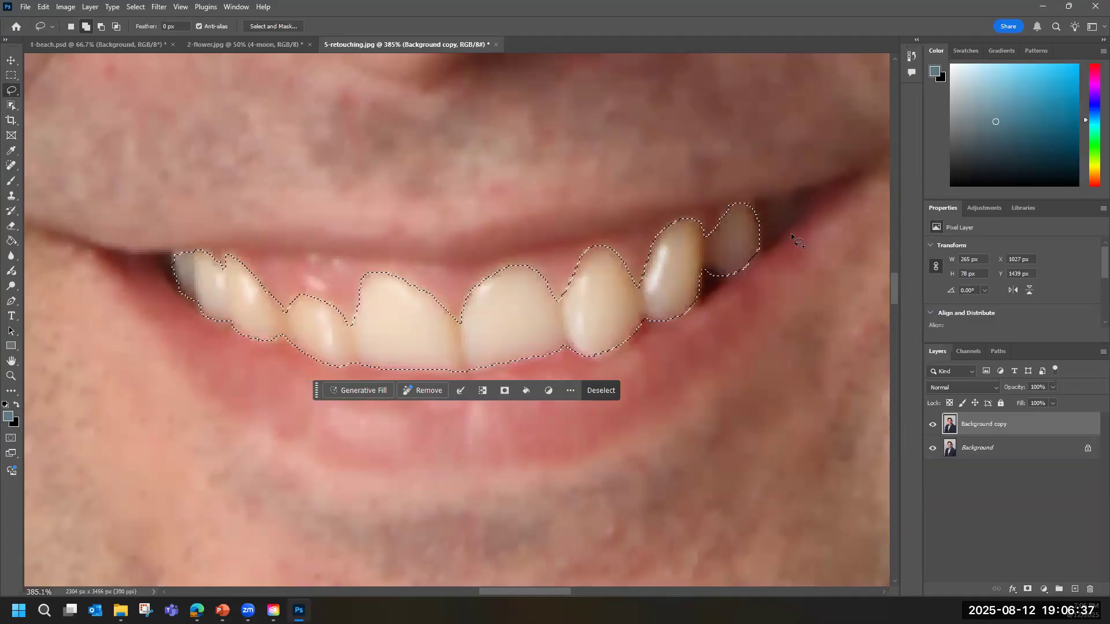
pyautogui.moveTo(754, 212)
pyautogui.mouseDown()
pyautogui.moveTo(788, 199)
pyautogui.moveTo(803, 218)
pyautogui.moveTo(787, 233)
pyautogui.moveTo(744, 237)
pyautogui.moveTo(760, 205)
pyautogui.moveTo(783, 219)
pyautogui.moveTo(763, 236)
pyautogui.mouseUp()
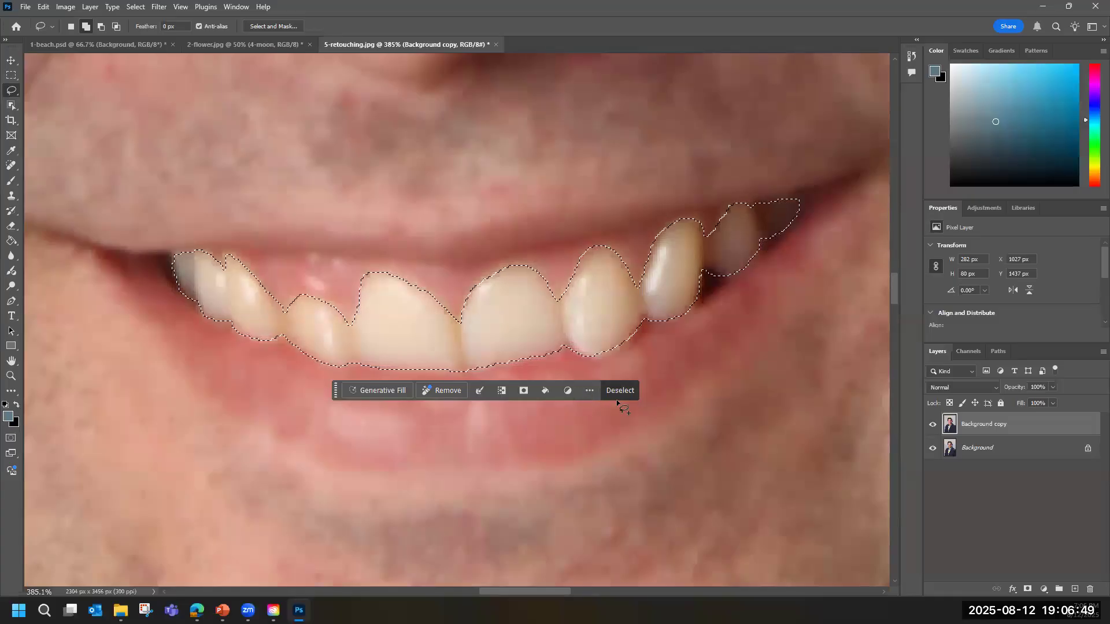
# Add a Hue/Saturation adjustment layer masked to the selected teeth.
pyautogui.hscroll(1, 579, 409)
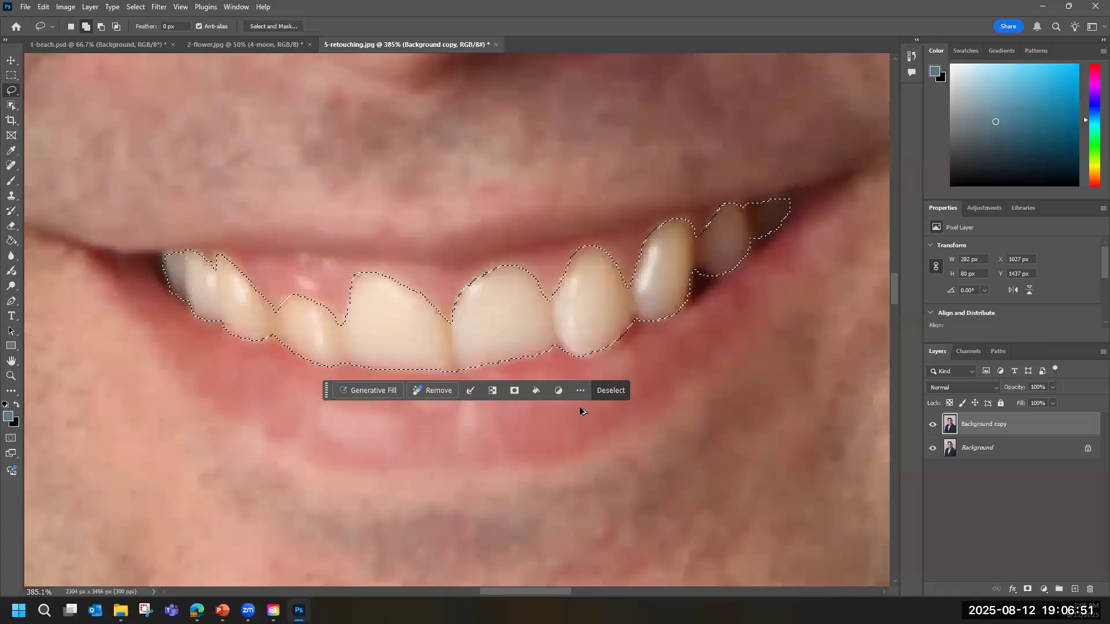
pyautogui.scroll(-5, 580, 407)
pyautogui.scroll(-2, 580, 408)
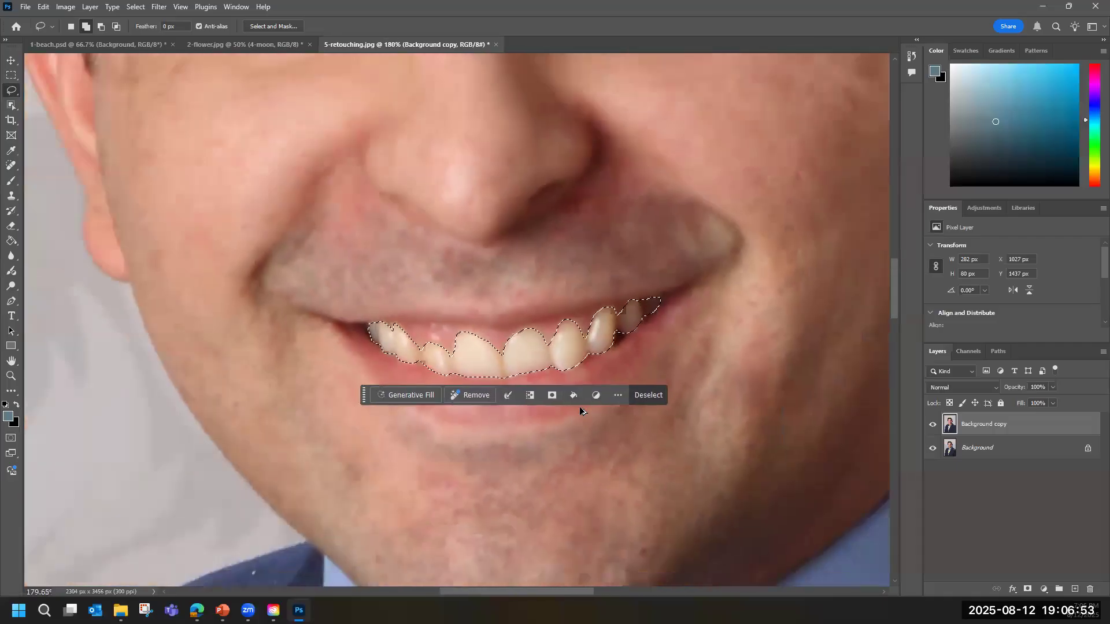
pyautogui.click(11, 376)
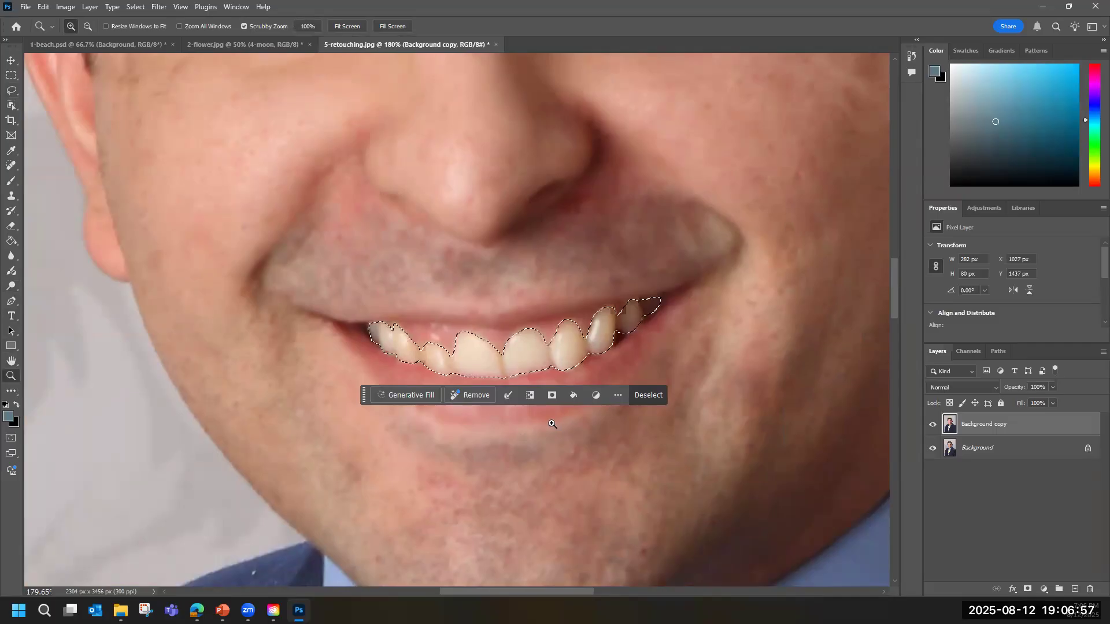
pyautogui.scroll(-7, 497, 425)
pyautogui.scroll(-5, 499, 428)
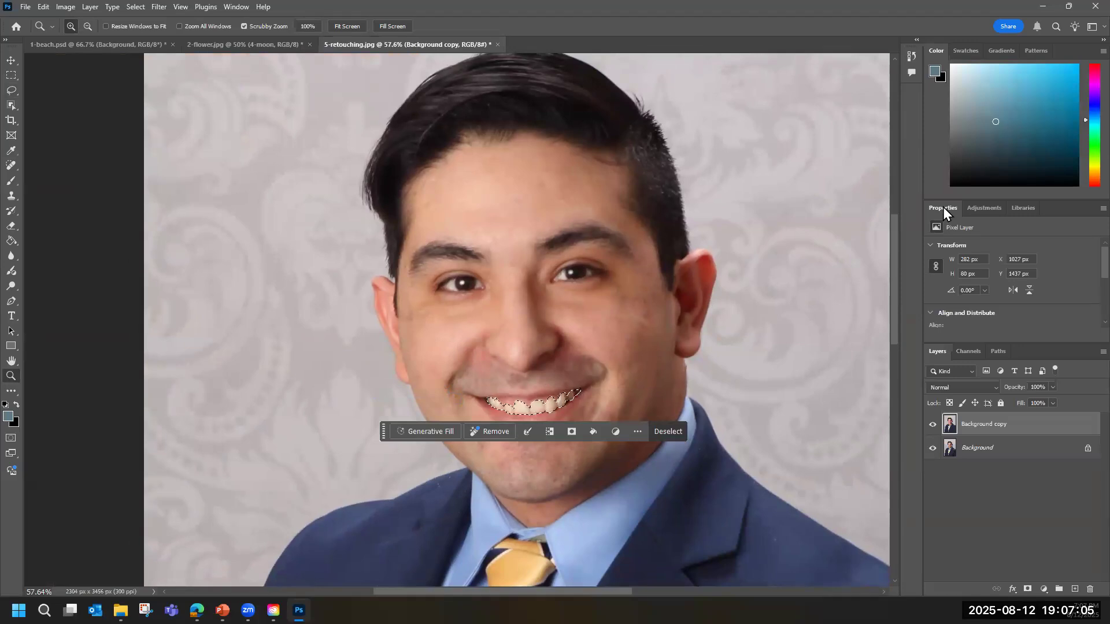
pyautogui.click(988, 209)
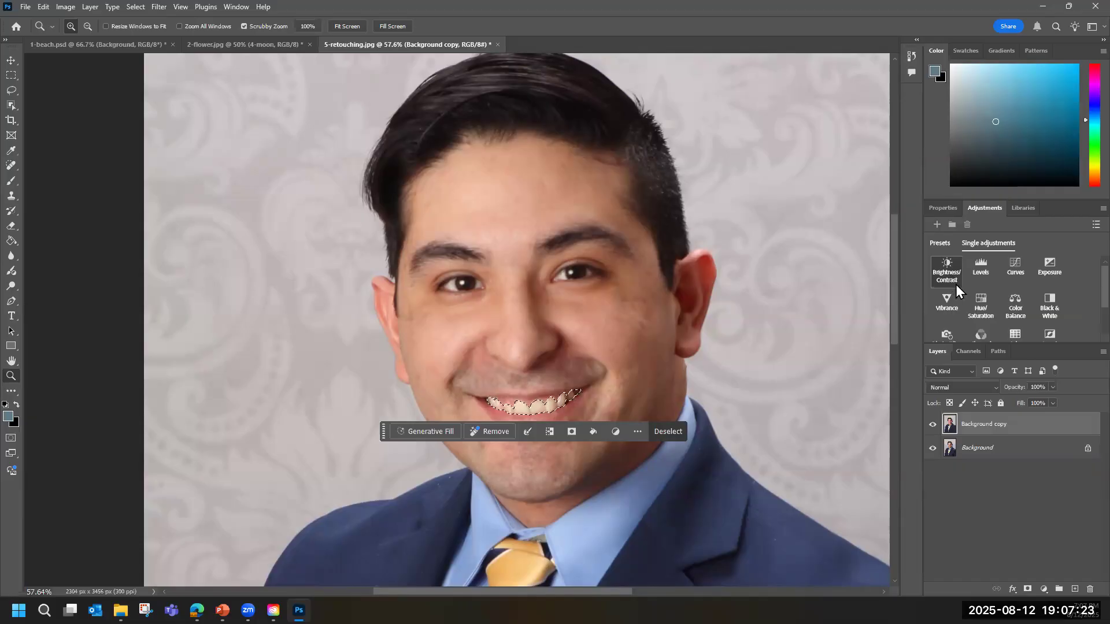
pyautogui.click(983, 310)
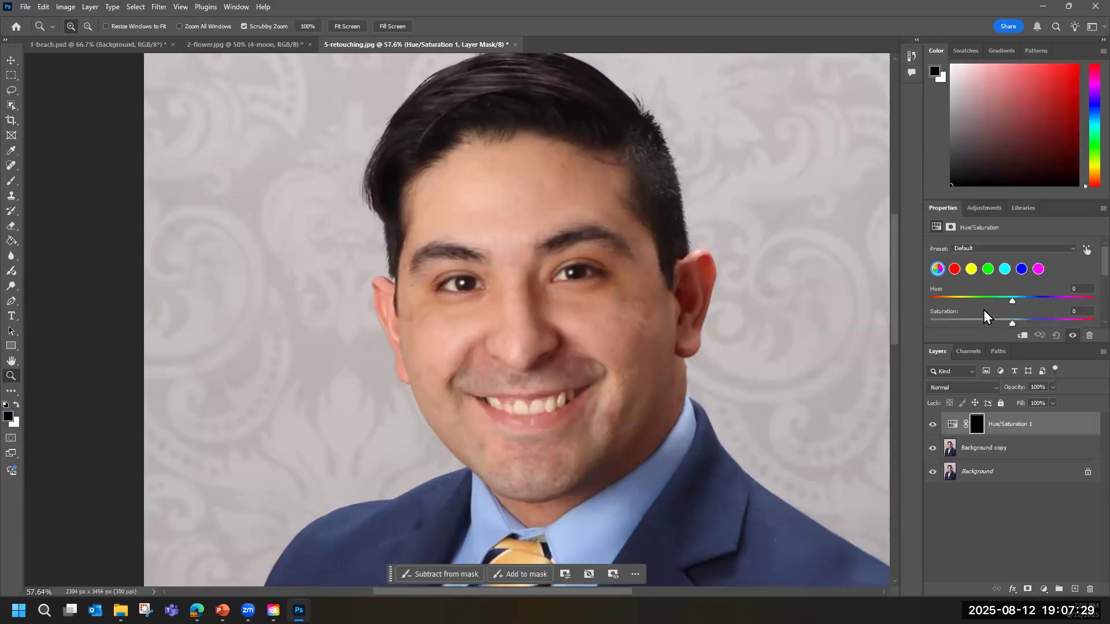
# Whiten the teeth by setting the adjustment's Saturation to -46 and Lightness to +12, and check the whole portrait.
pyautogui.scroll(-1, 1083, 267)
pyautogui.scroll(-4, 1083, 271)
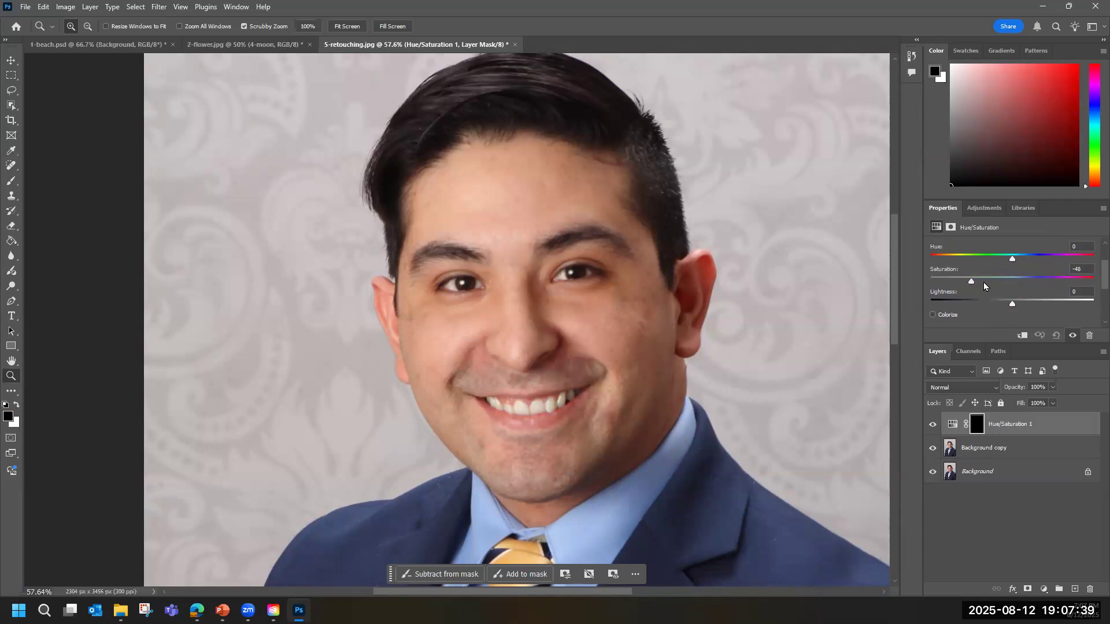
pyautogui.moveTo(1014, 282); pyautogui.dragTo(999, 282)
pyautogui.scroll(-3, 755, 331)
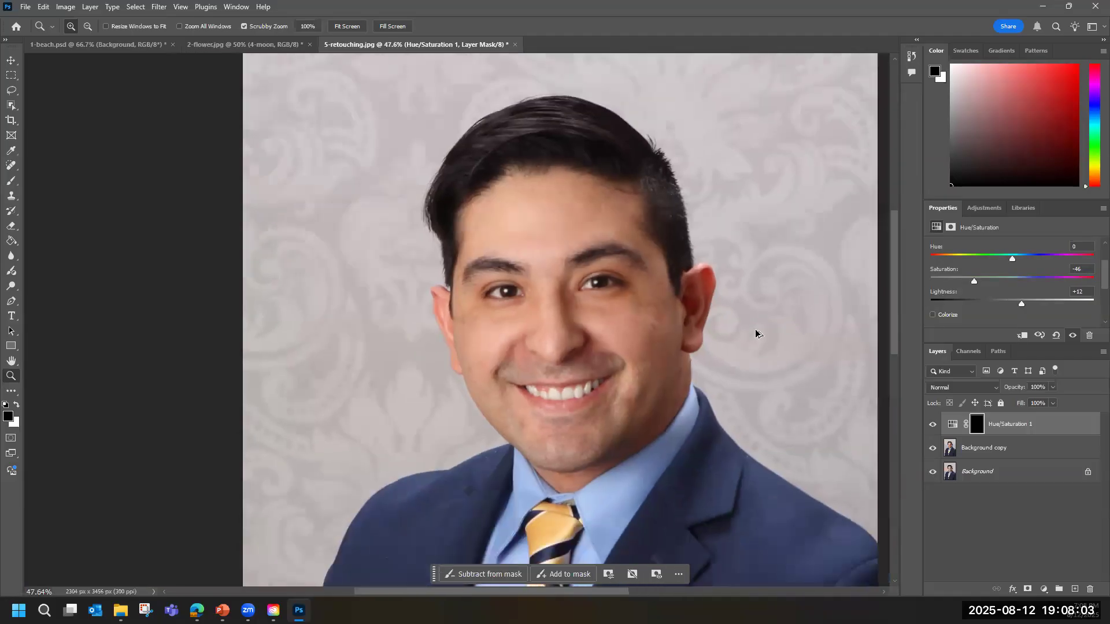
pyautogui.scroll(-4, 756, 333)
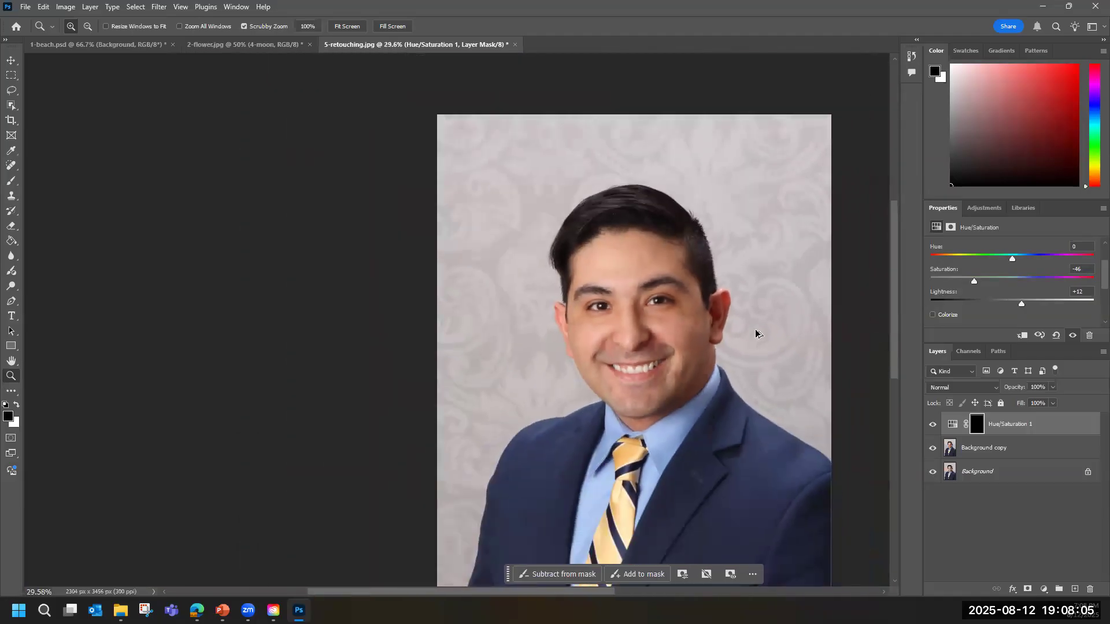
pyautogui.scroll(-2, 755, 334)
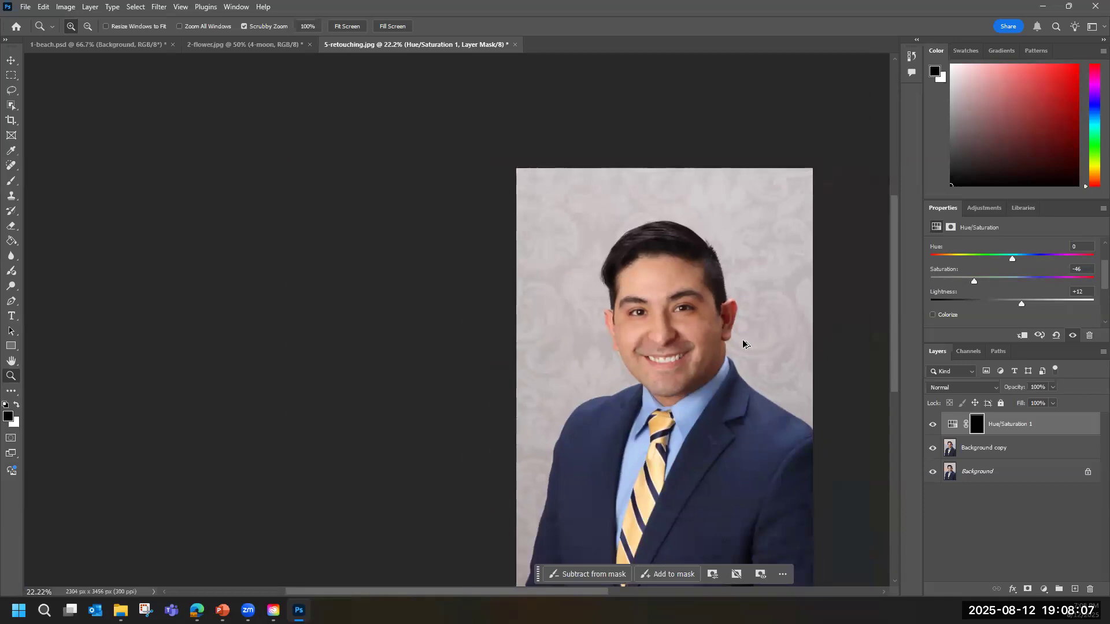
pyautogui.scroll(6, 751, 340)
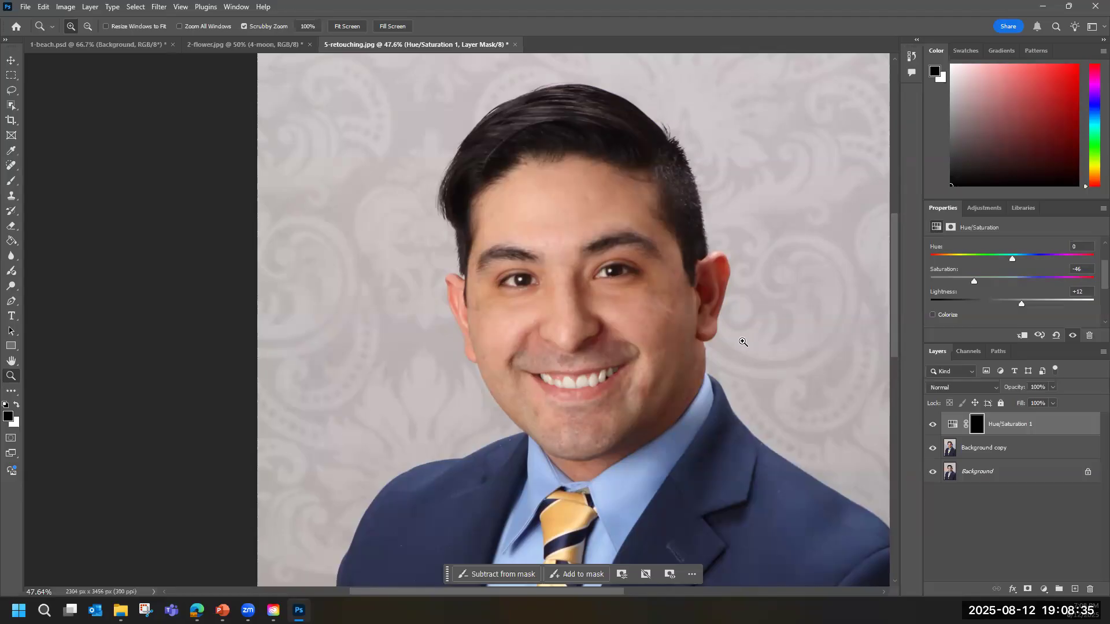
# Minimize the open windows, switch to the Edge browser and open the Plano Public Library's Research/Learn page.
pyautogui.click(1042, 8)
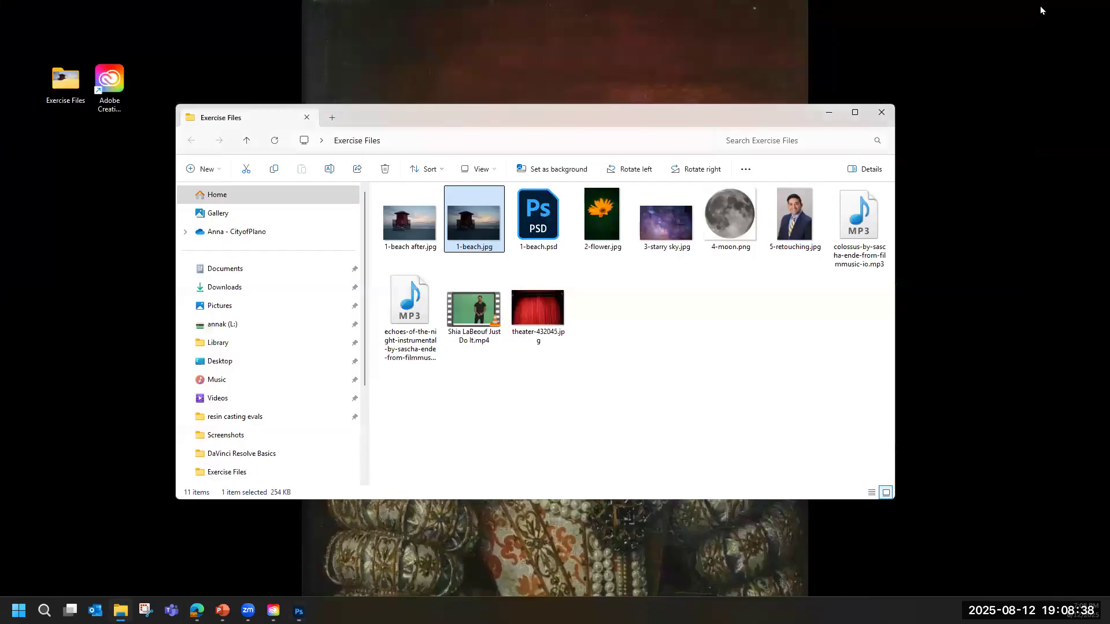
pyautogui.click(829, 112)
pyautogui.click(198, 610)
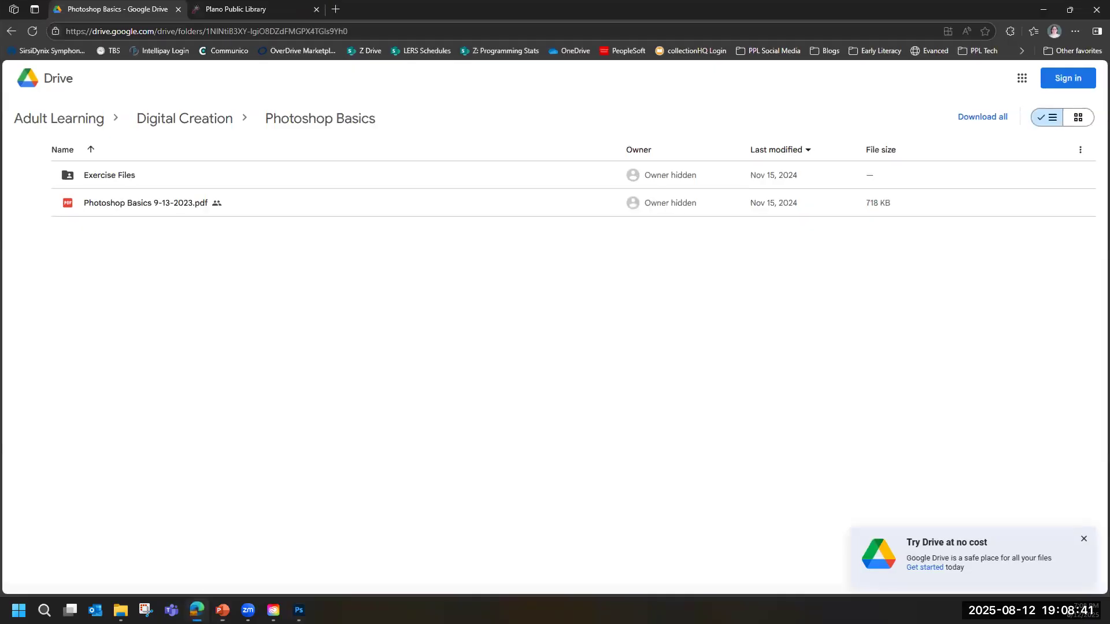
pyautogui.click(227, 8)
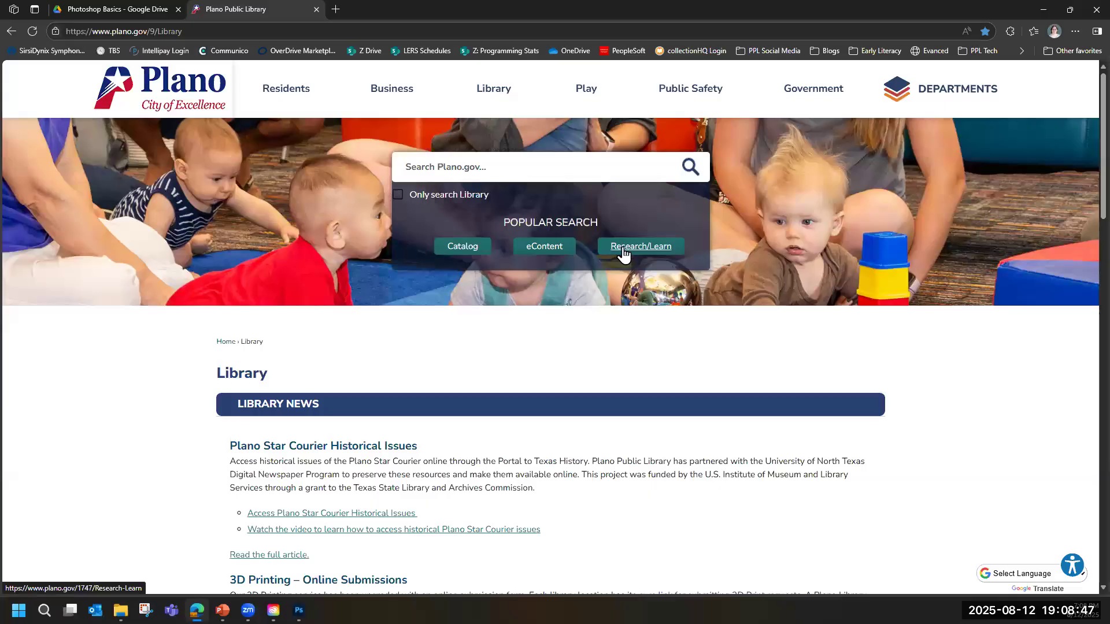
pyautogui.click(649, 248)
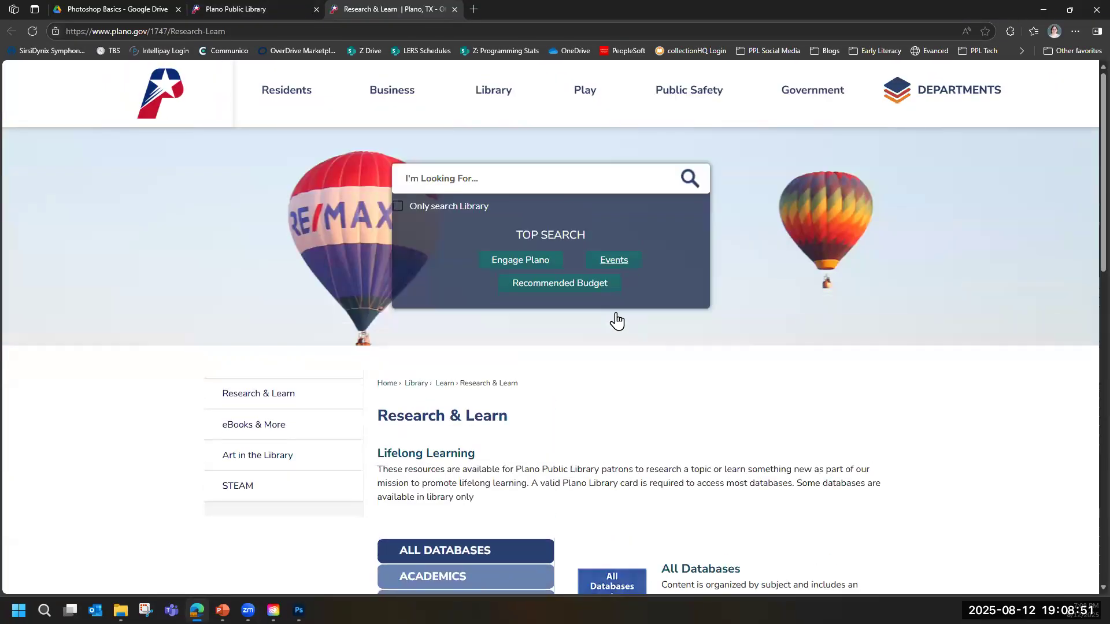
# Expand the full alphabetical list of all databases and open LinkedIn Learning from it.
pyautogui.scroll(-4, 613, 347)
pyautogui.scroll(-2, 609, 377)
pyautogui.scroll(2, 588, 261)
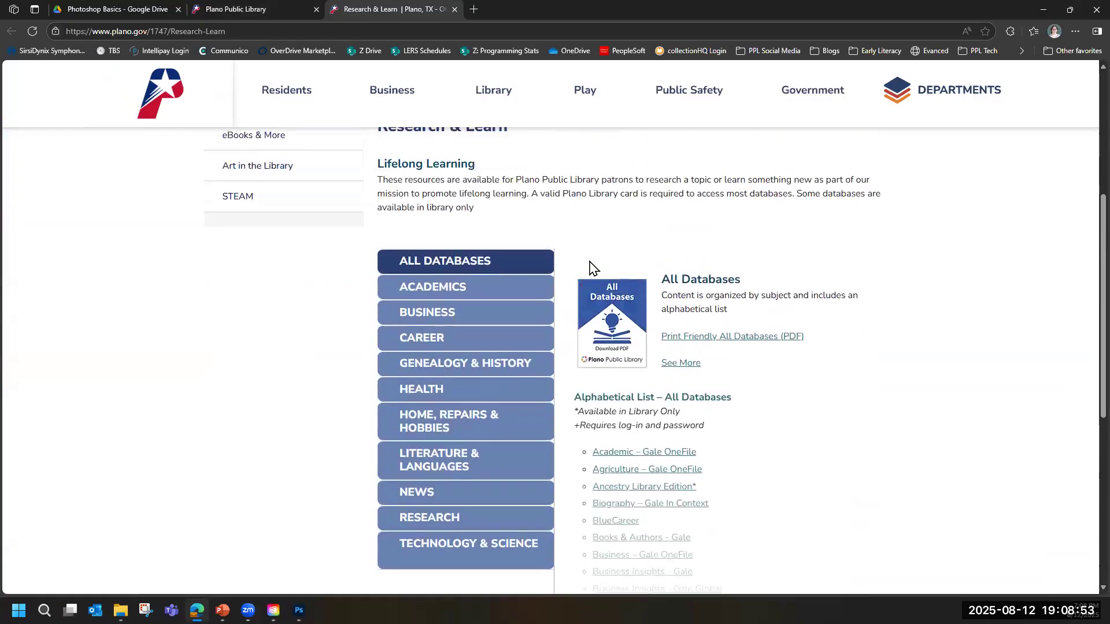
pyautogui.scroll(-2, 591, 267)
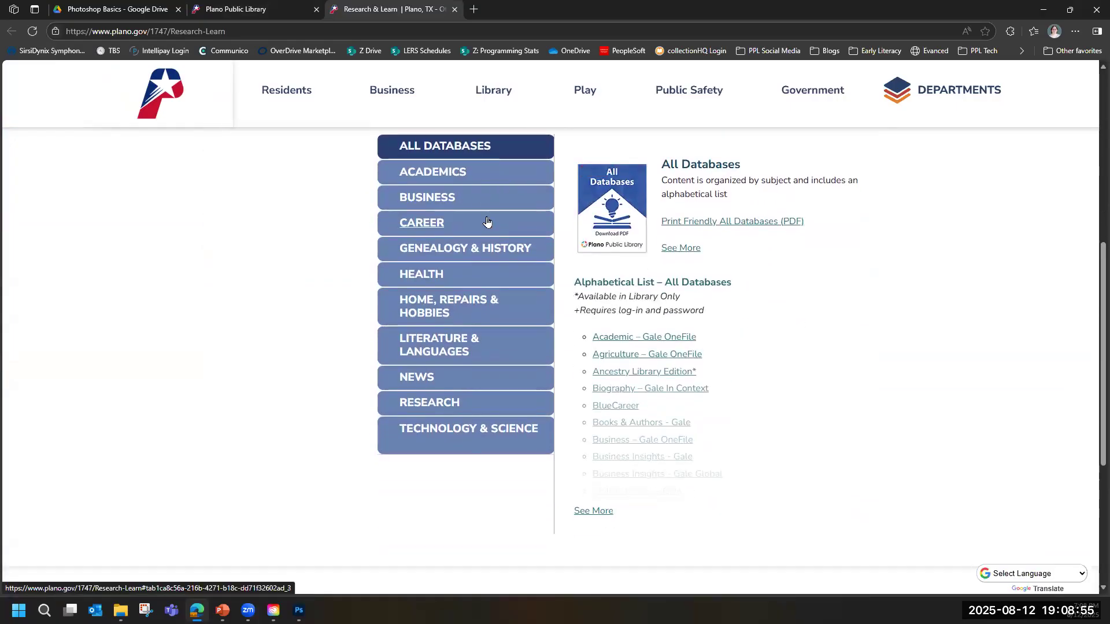
pyautogui.click(593, 511)
pyautogui.scroll(-5, 685, 444)
pyautogui.scroll(-6, 685, 444)
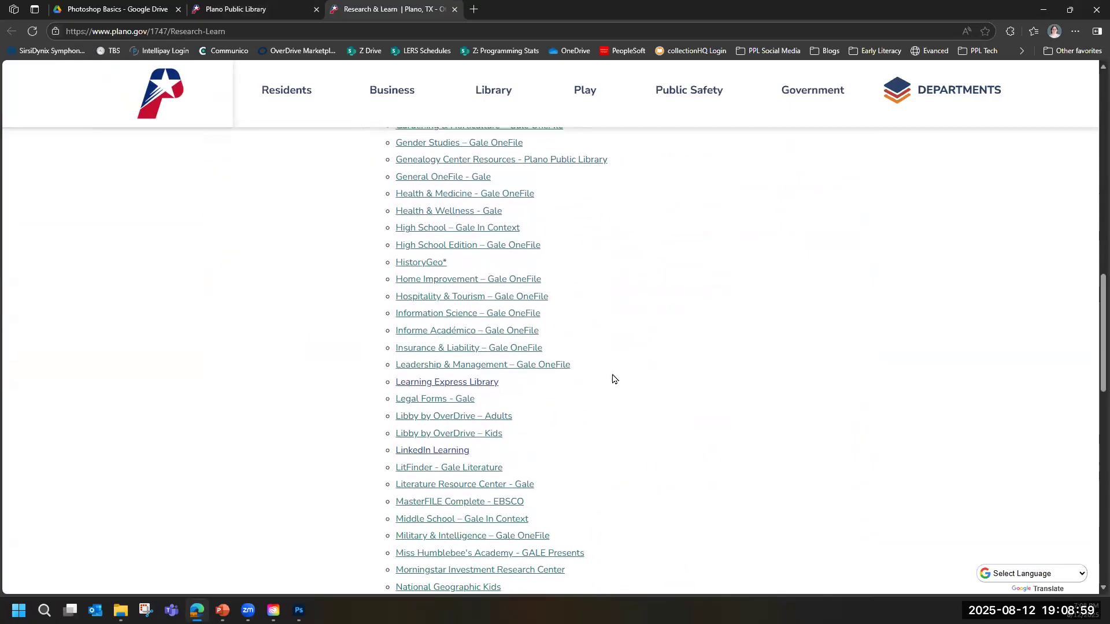
pyautogui.scroll(-1, 615, 379)
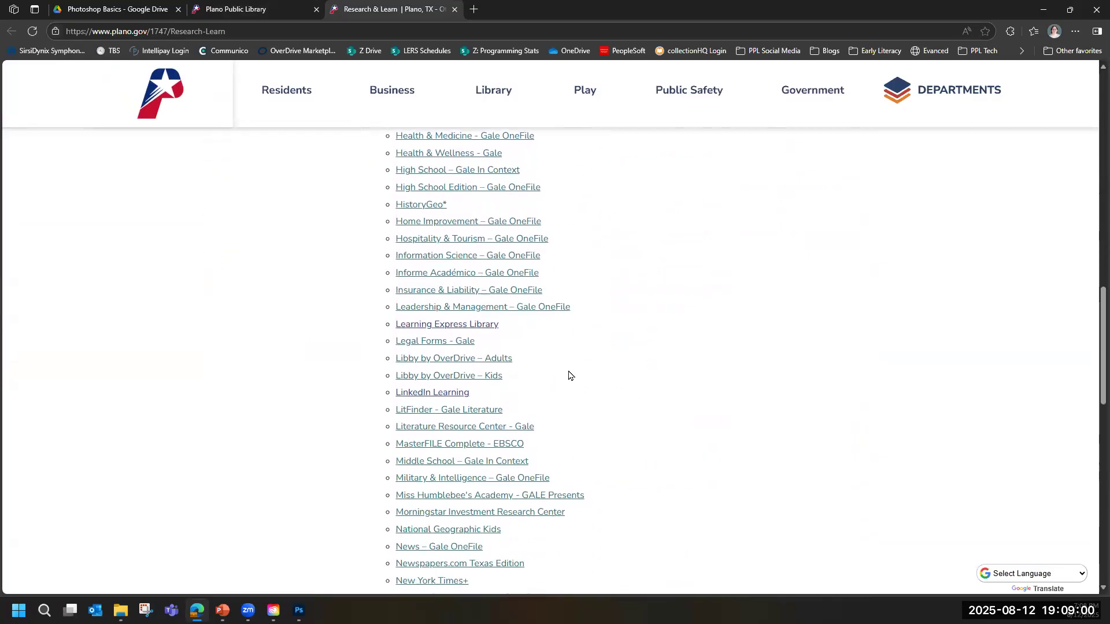
pyautogui.click(452, 395)
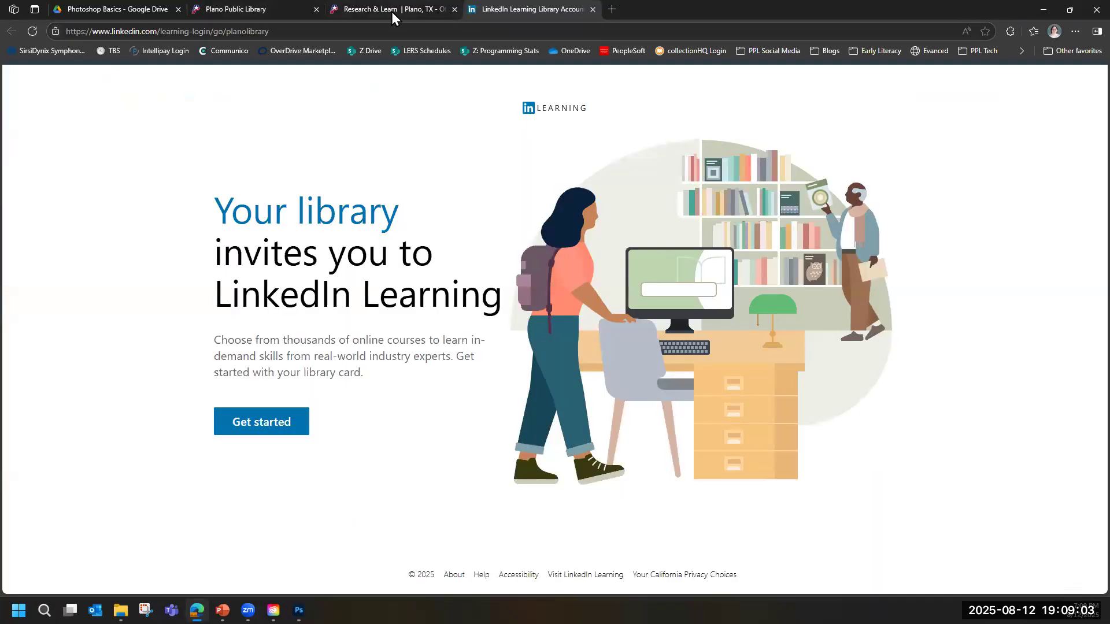
# Open Udemy from the library's database list and place the LinkedIn Learning page's tab ahead of it.
pyautogui.click(395, 9)
pyautogui.scroll(-8, 496, 438)
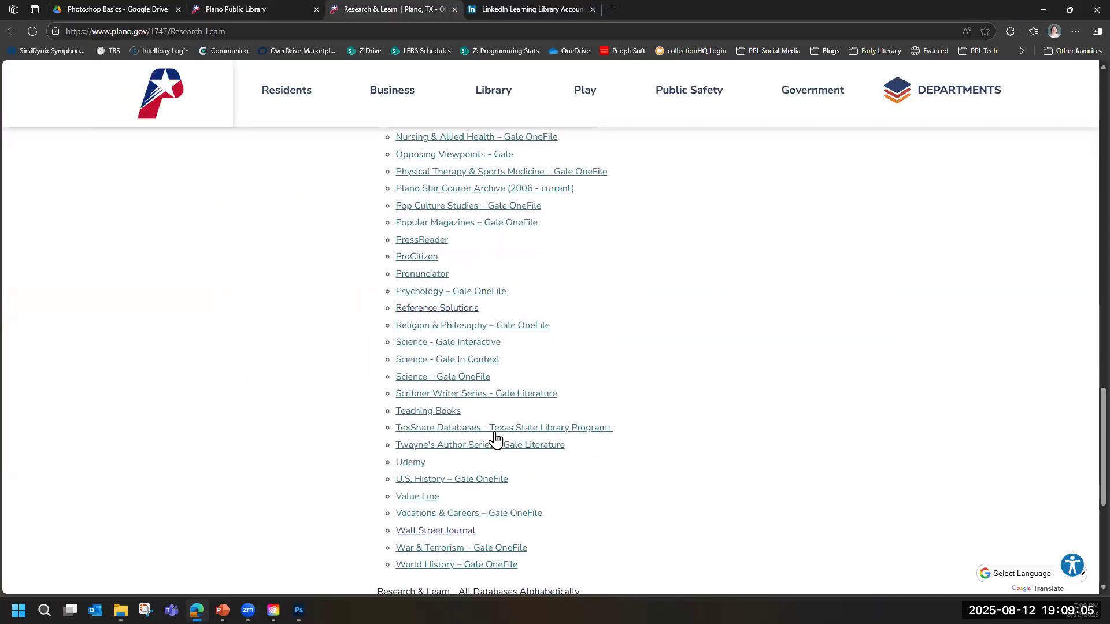
pyautogui.scroll(-3, 480, 416)
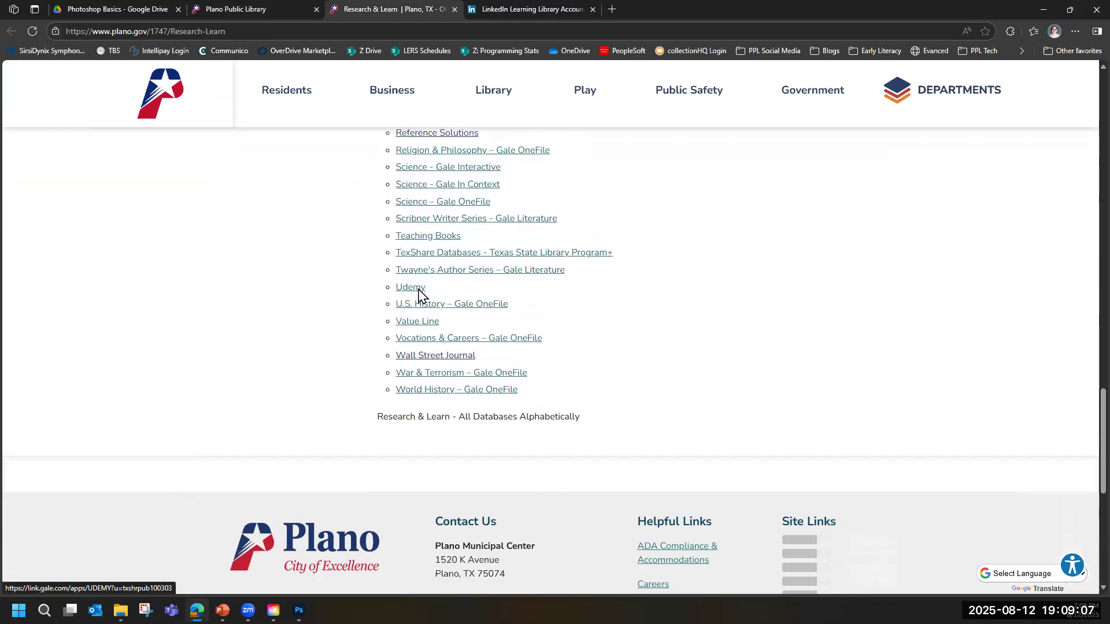
pyautogui.click(419, 290)
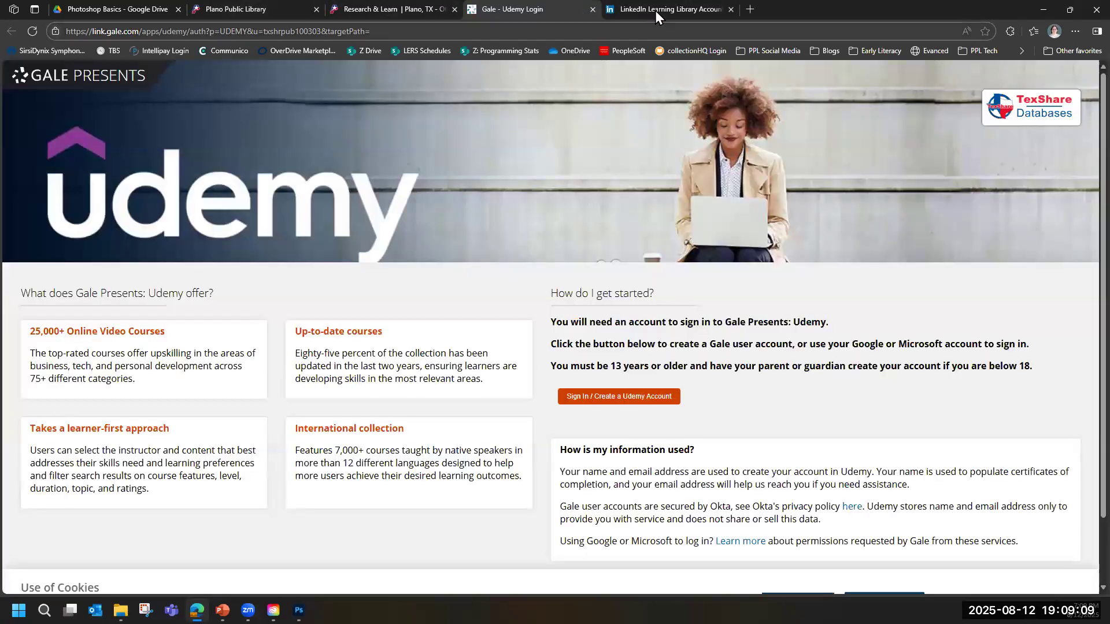
pyautogui.moveTo(640, 10); pyautogui.dragTo(523, 12)
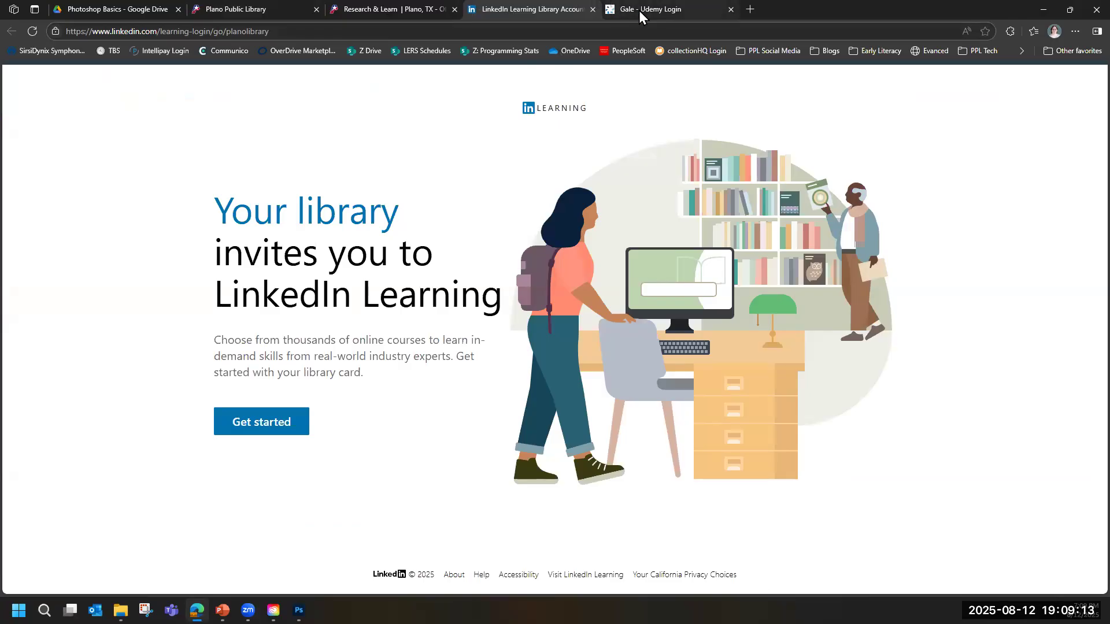
pyautogui.moveTo(639, 10)
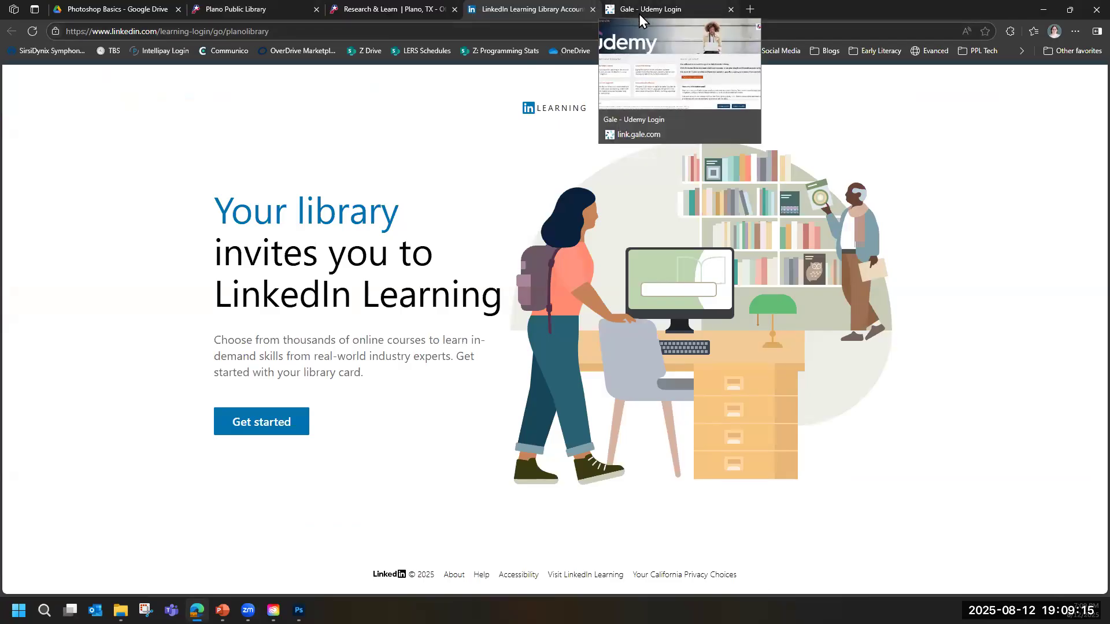
# Sign in to LinkedIn Learning by entering the library card number and PIN.
pyautogui.click(277, 428)
pyautogui.click(297, 311)
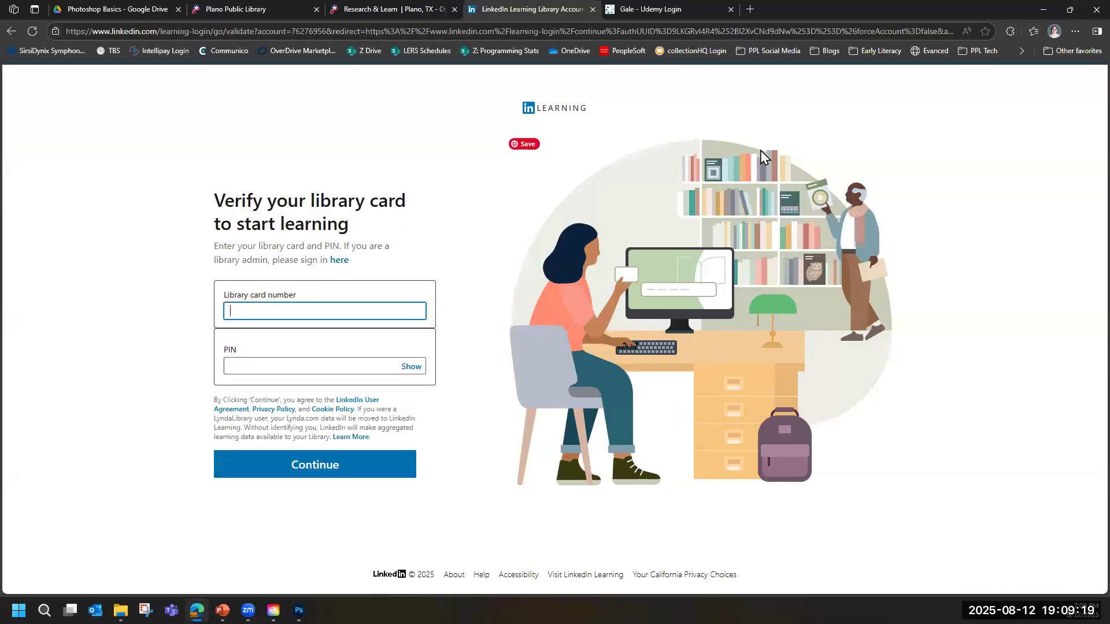
pyautogui.press('Tab')
pyautogui.press('Return')
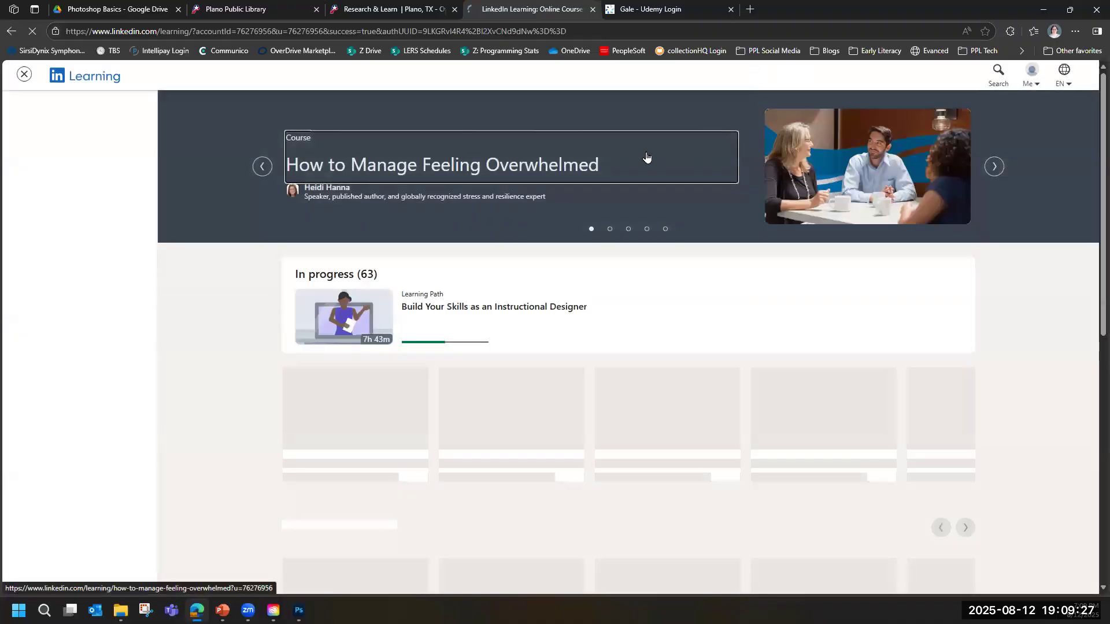
# Search LinkedIn Learning for "photoshop" and dismiss the search-filter tip.
pyautogui.click(993, 78)
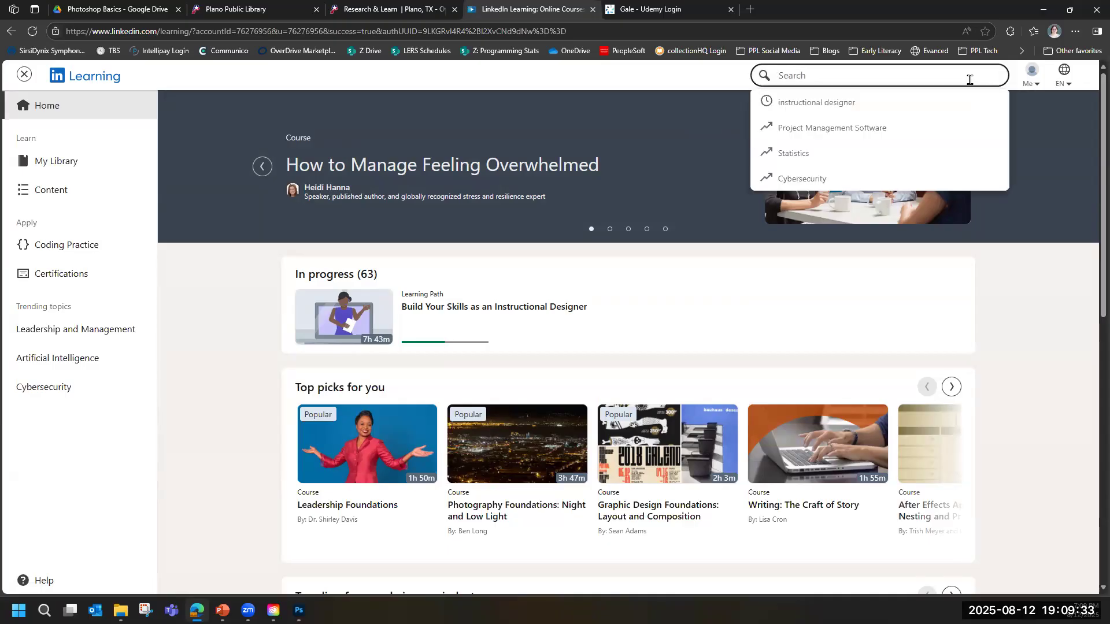
pyautogui.write('photos')
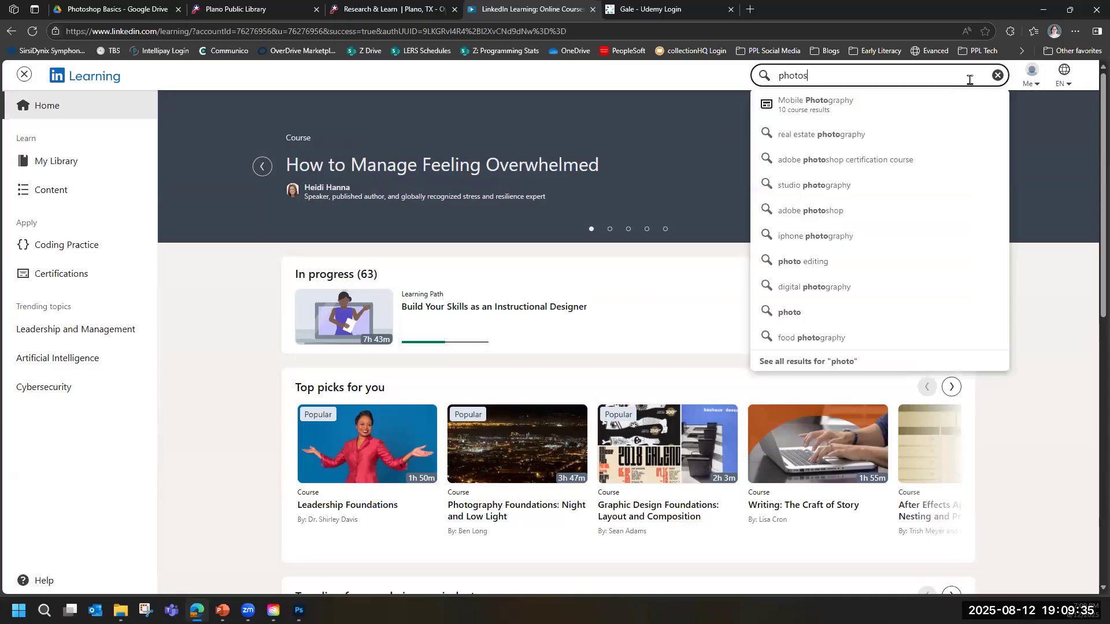
pyautogui.write('hop')
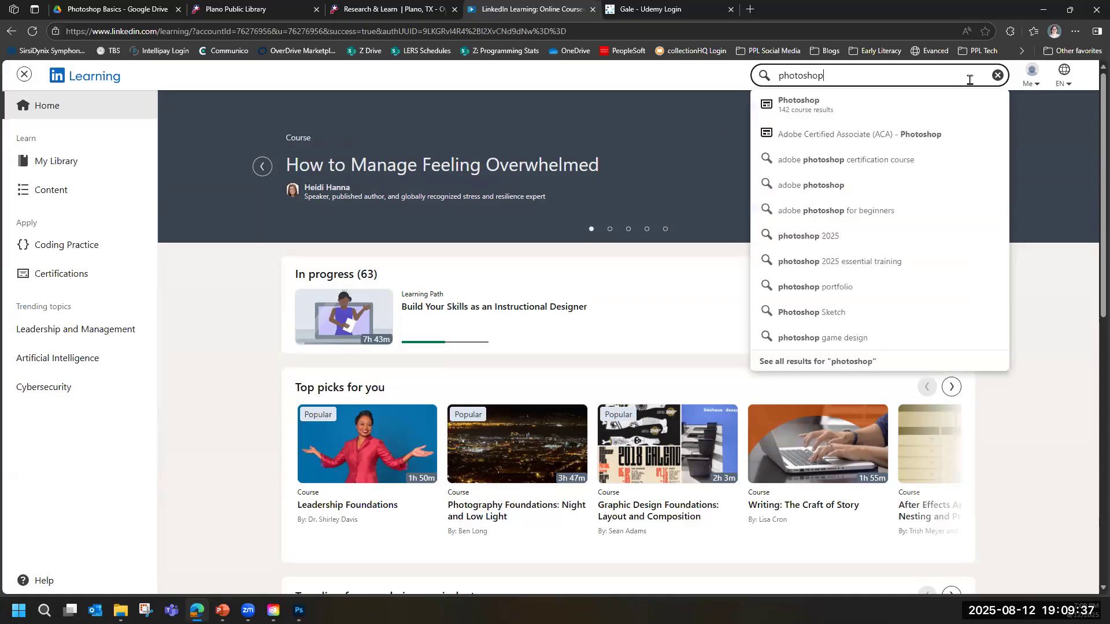
pyautogui.press('Return')
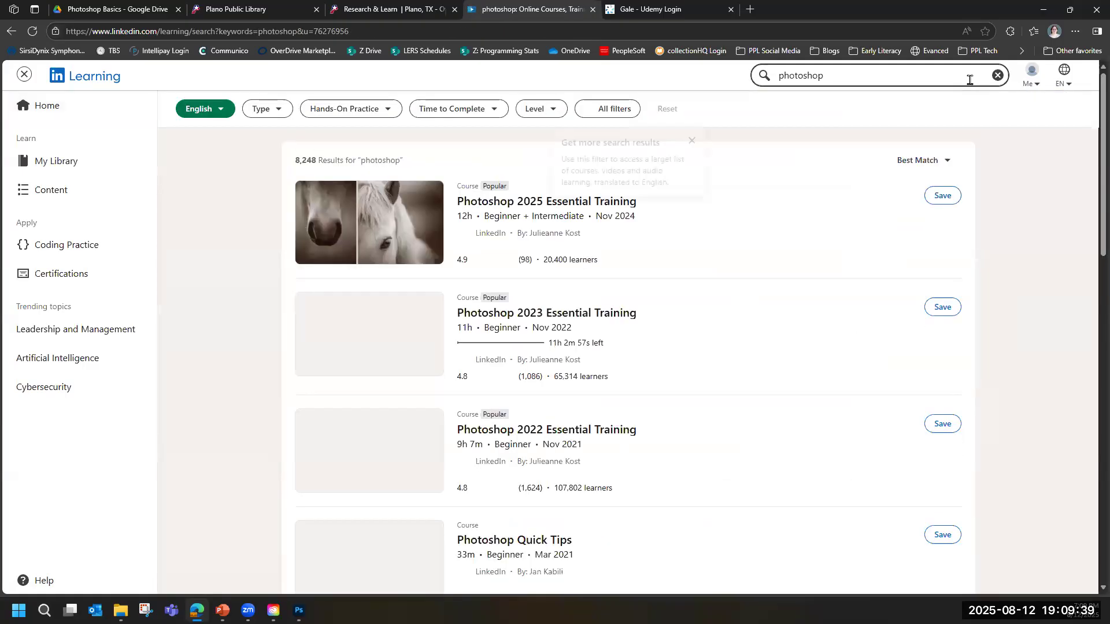
pyautogui.click(692, 141)
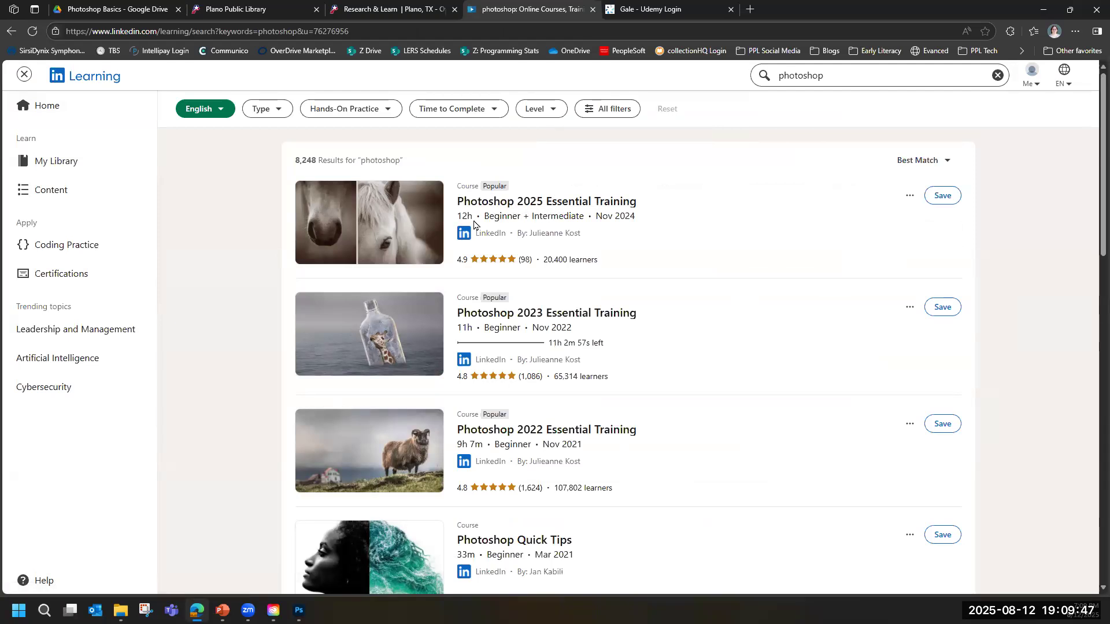
# Browse the Photoshop search results, open the Photoshop 2025 Essential Training course and pause its welcome video.
pyautogui.scroll(-5, 478, 231)
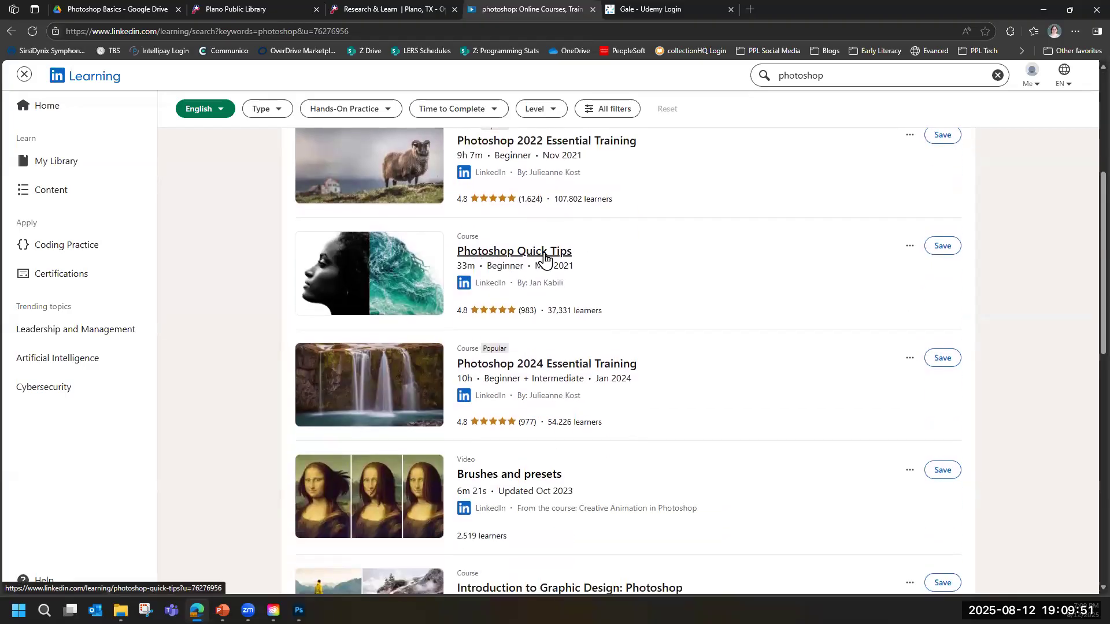
pyautogui.scroll(-4, 545, 259)
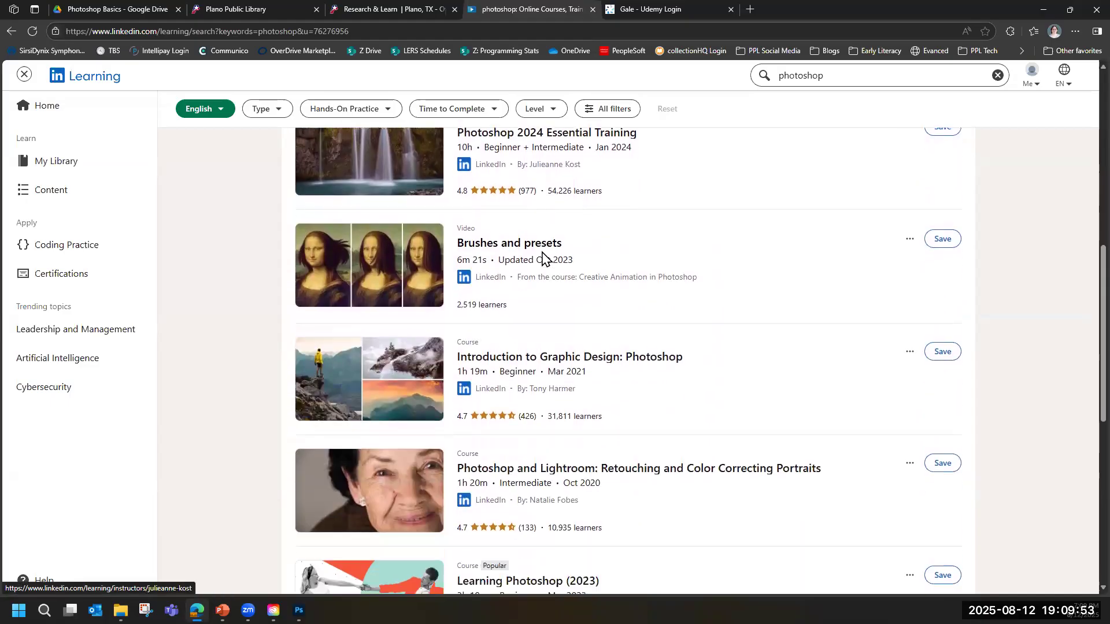
pyautogui.scroll(-2, 542, 255)
pyautogui.scroll(-2, 538, 249)
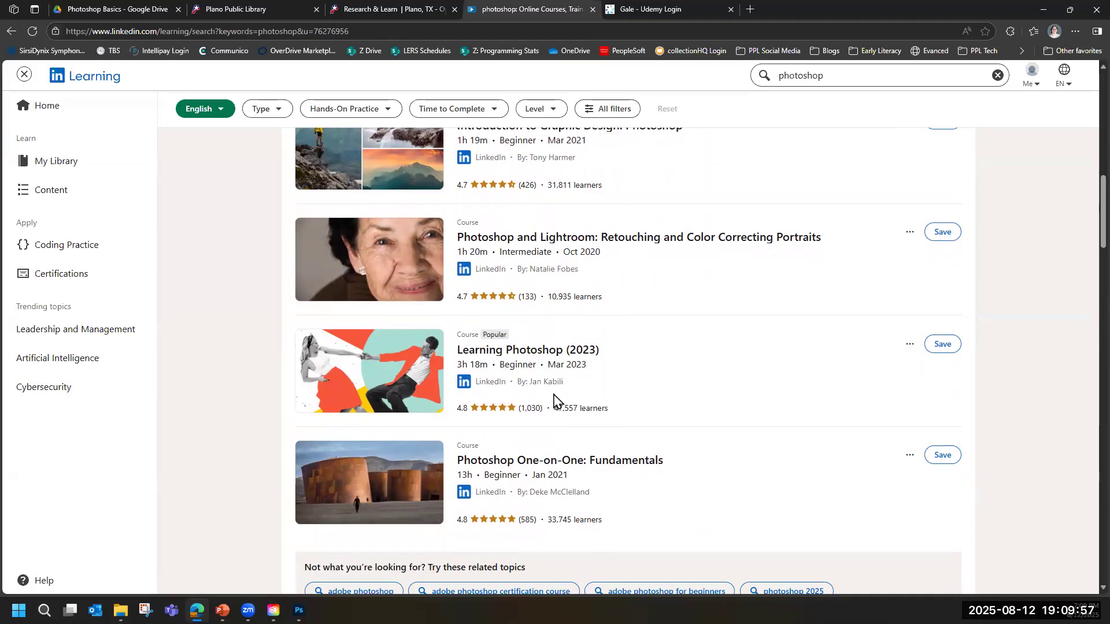
pyautogui.scroll(9, 555, 400)
pyautogui.scroll(4, 555, 400)
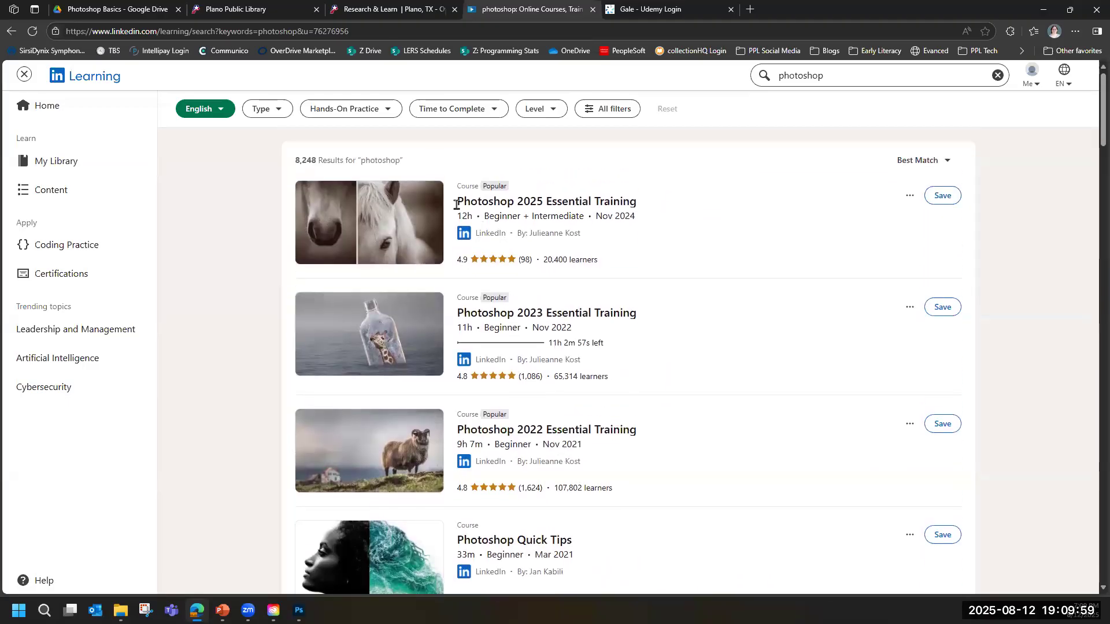
pyautogui.click(514, 212)
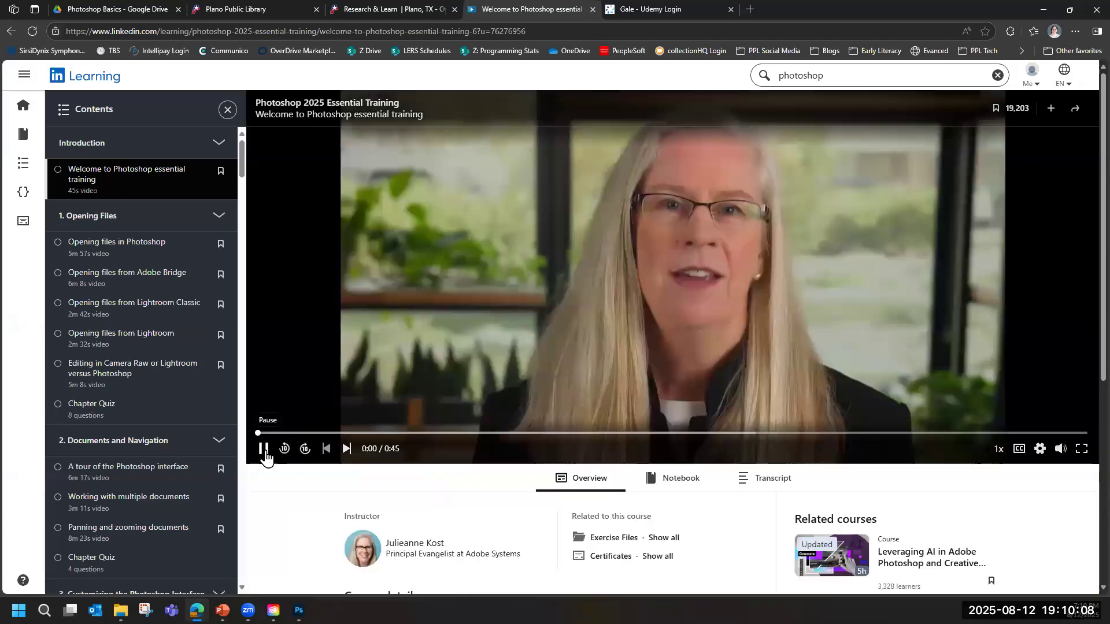
pyautogui.click(265, 452)
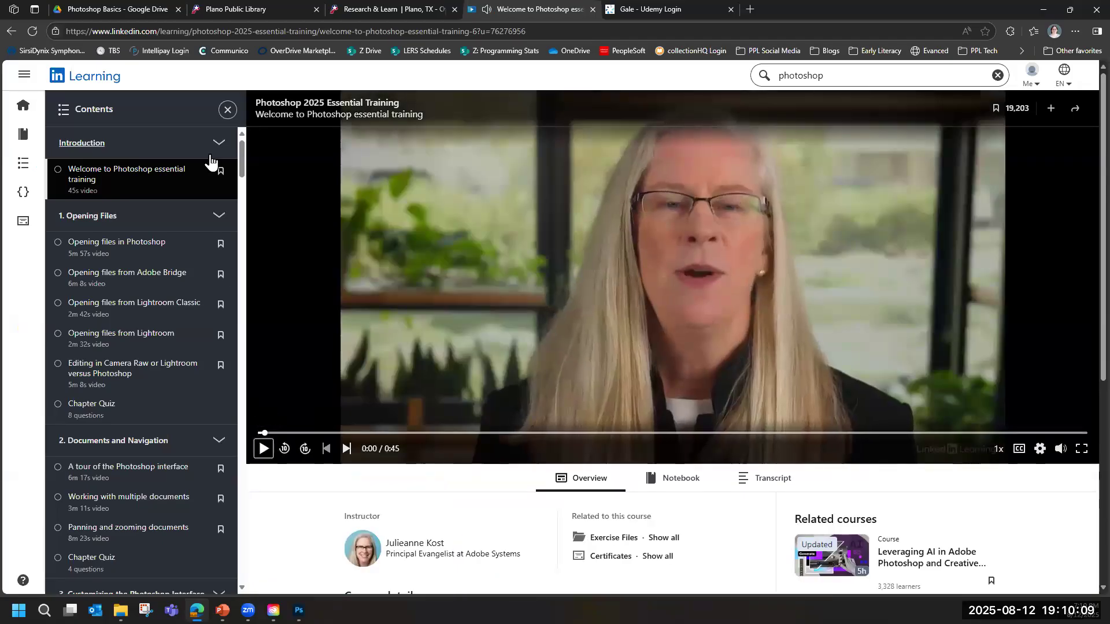
# Look through the chapters and videos in the Photoshop 2025 Essential Training course contents.
pyautogui.moveTo(242, 170); pyautogui.dragTo(241, 174)
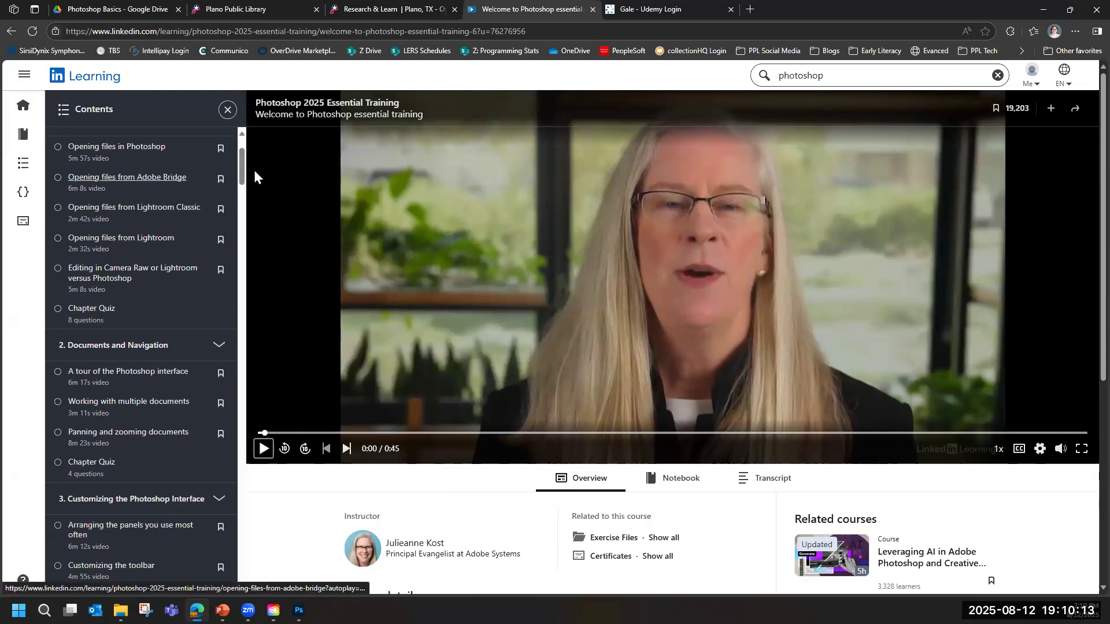
pyautogui.scroll(1, 242, 170)
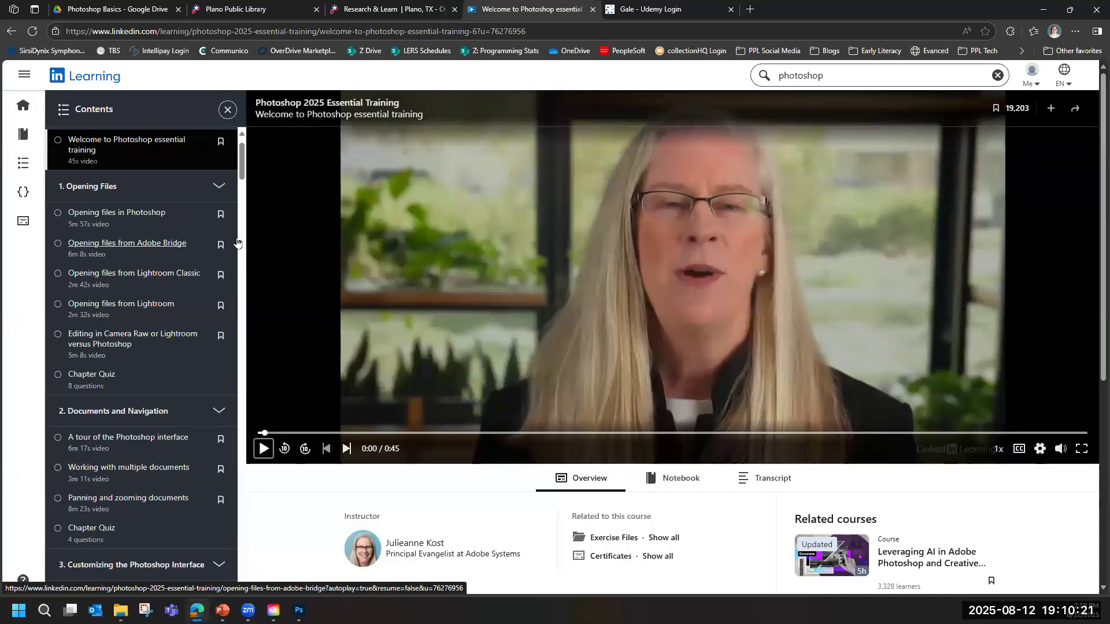
pyautogui.scroll(-3, 139, 277)
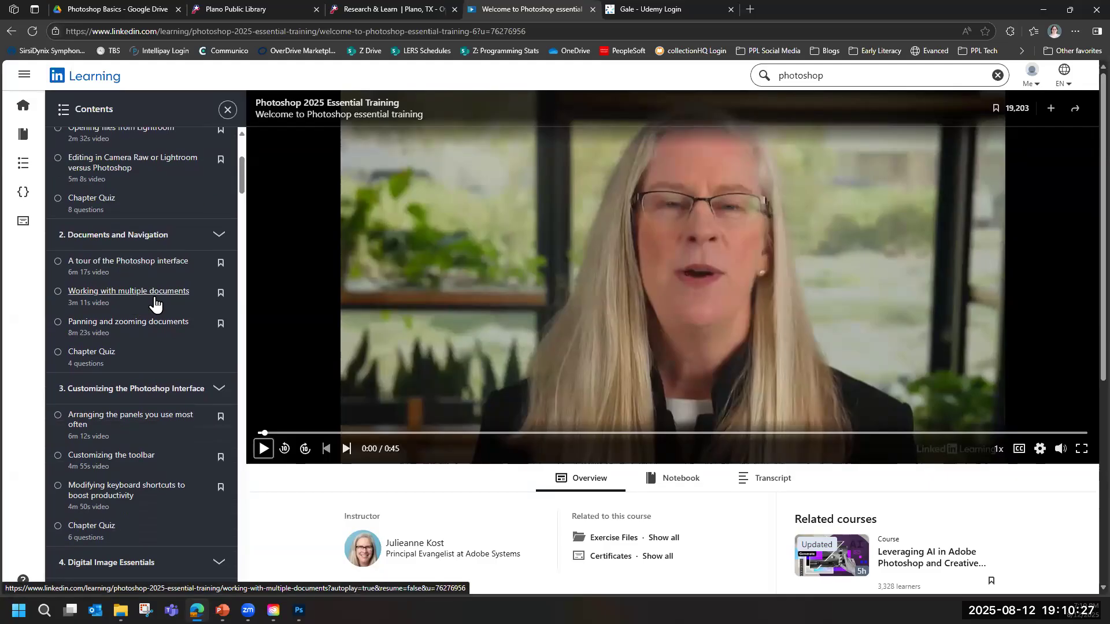
pyautogui.scroll(-1, 241, 188)
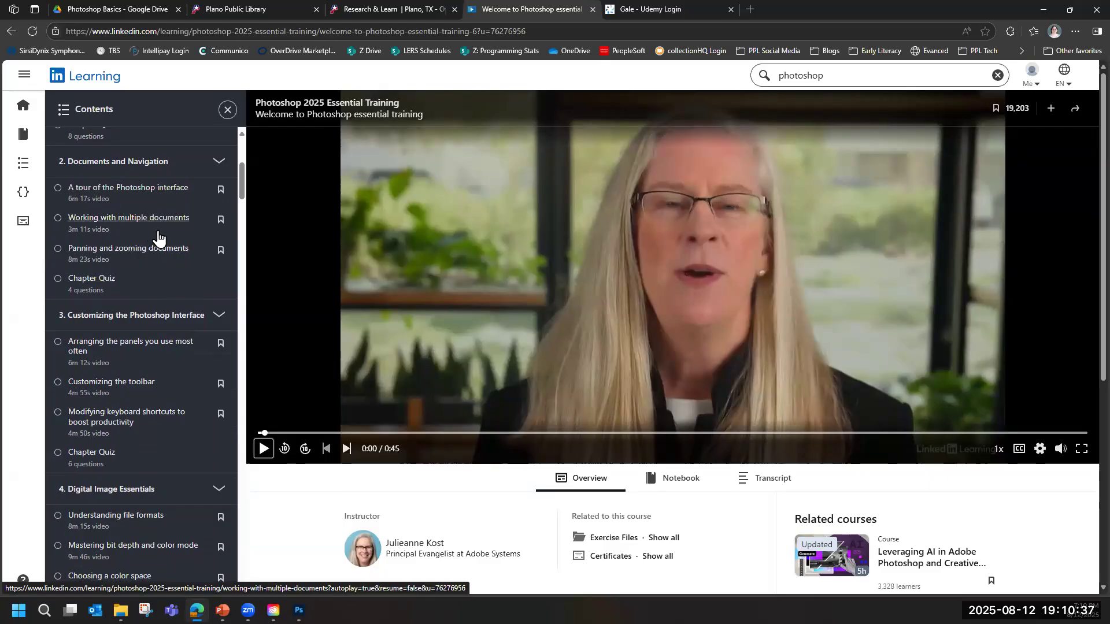
# Replace the course search with "bass" and show its results.
pyautogui.click(997, 77)
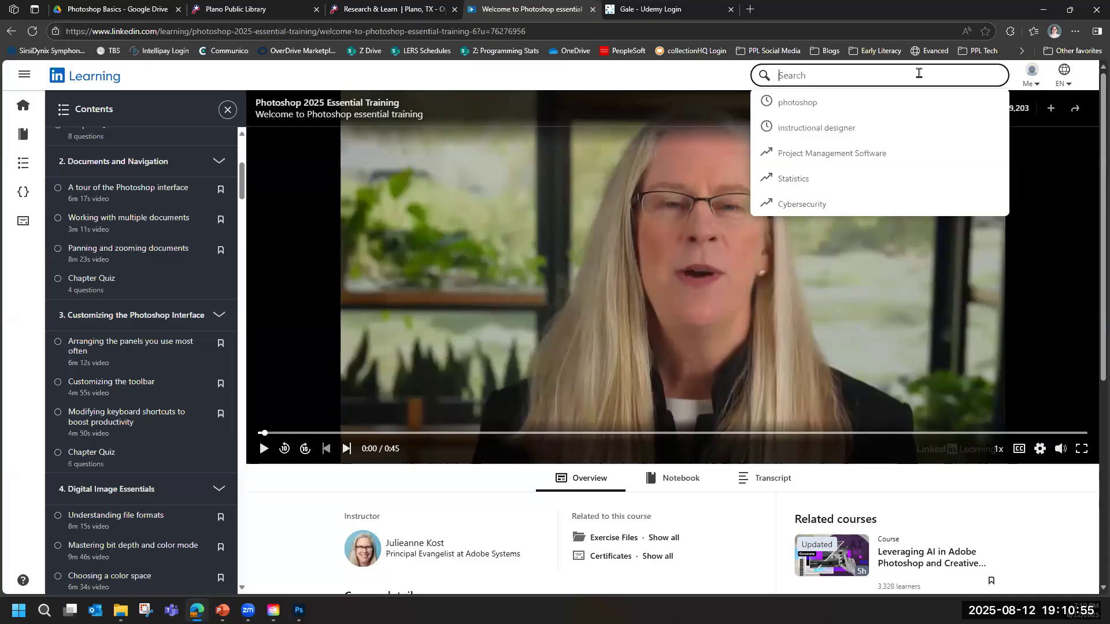
pyautogui.write('bass')
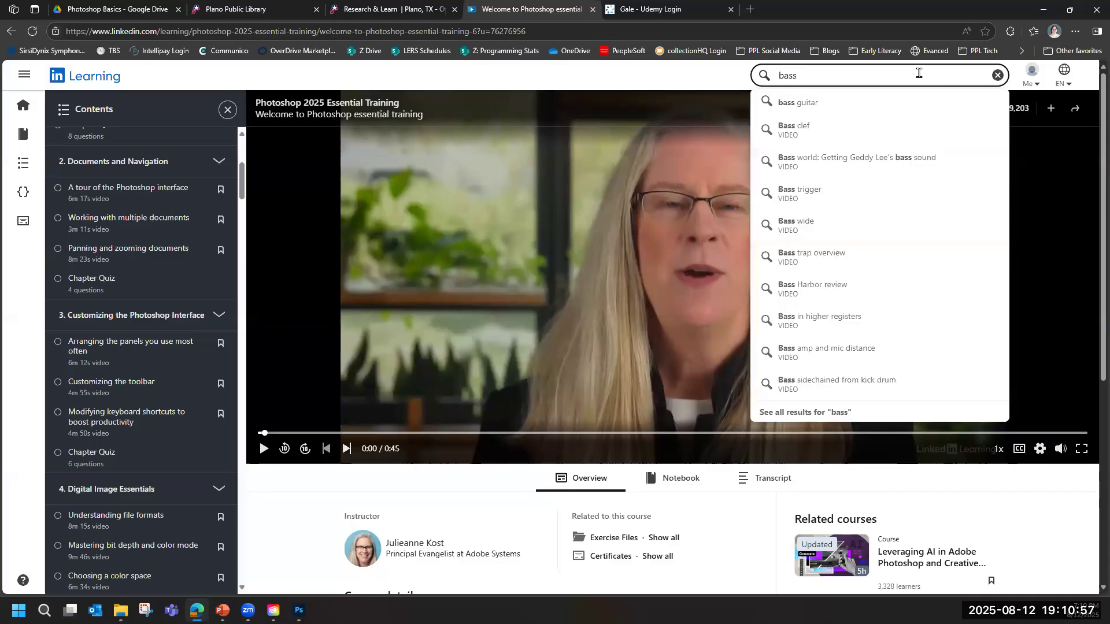
pyautogui.press('Return')
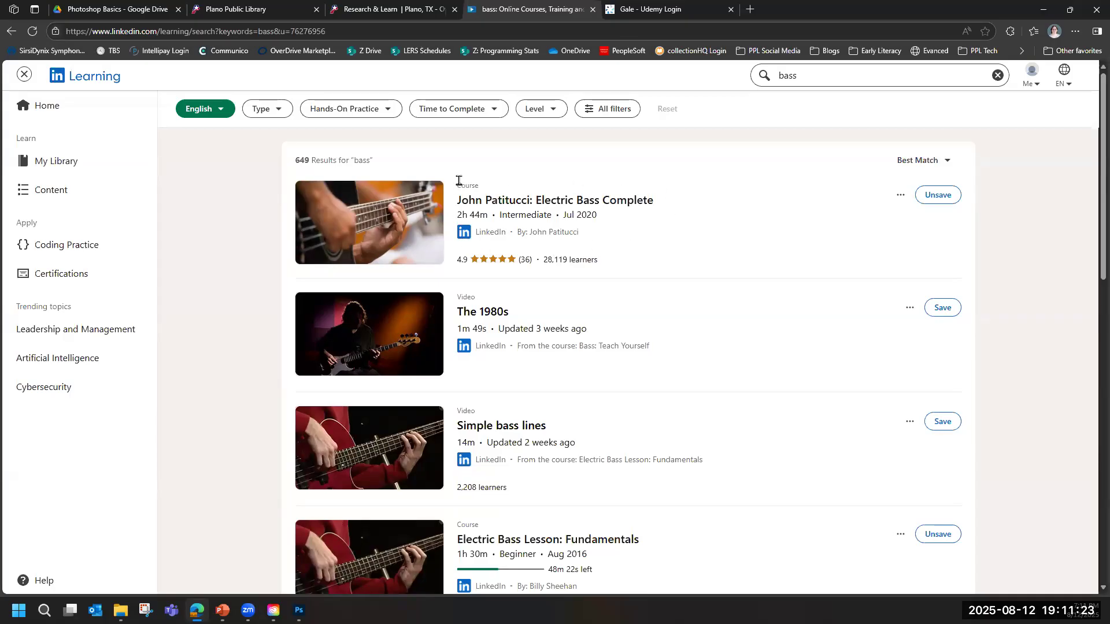
# Switch to the Adobe Photoshop Basics slideshow in PowerPoint and advance from the Demo slide to the Questions slide.
pyautogui.moveTo(406, 200)
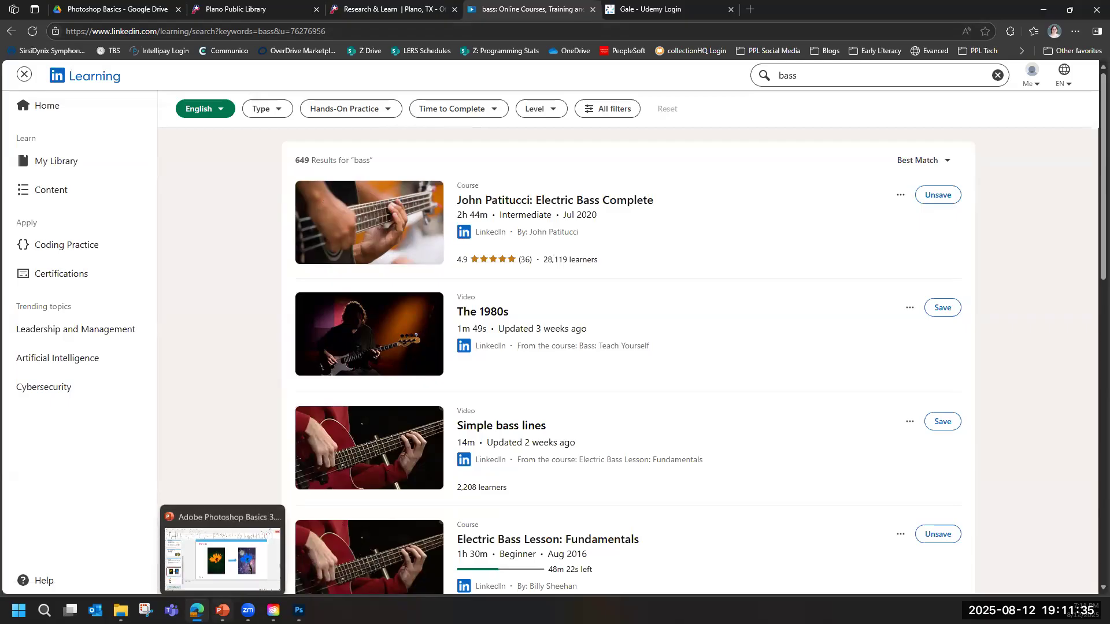
pyautogui.click(223, 611)
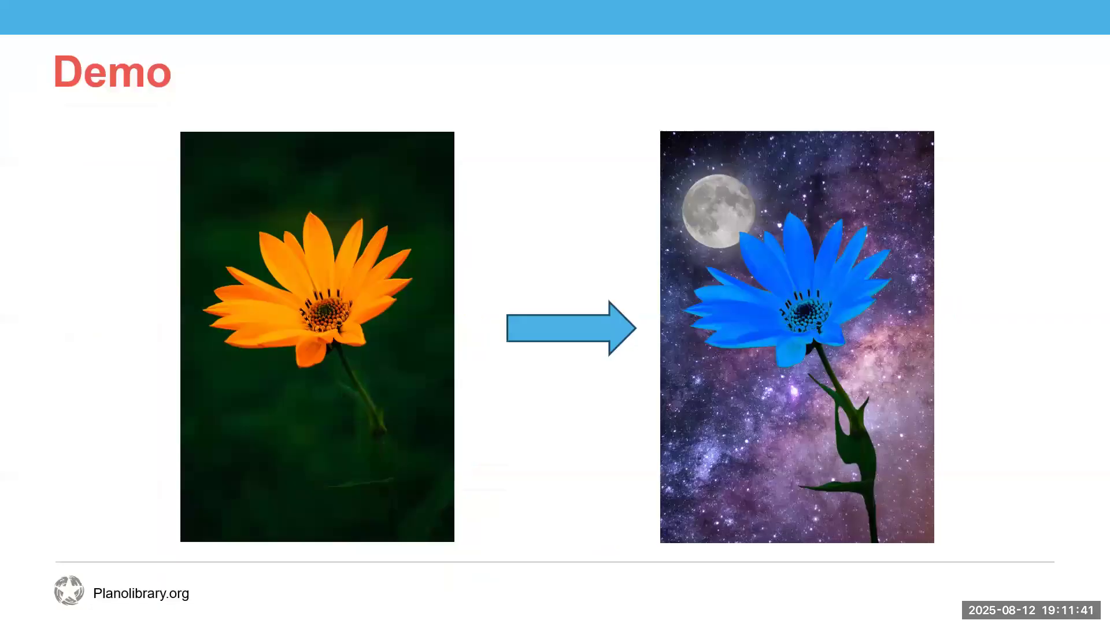
pyautogui.click(595, 434)
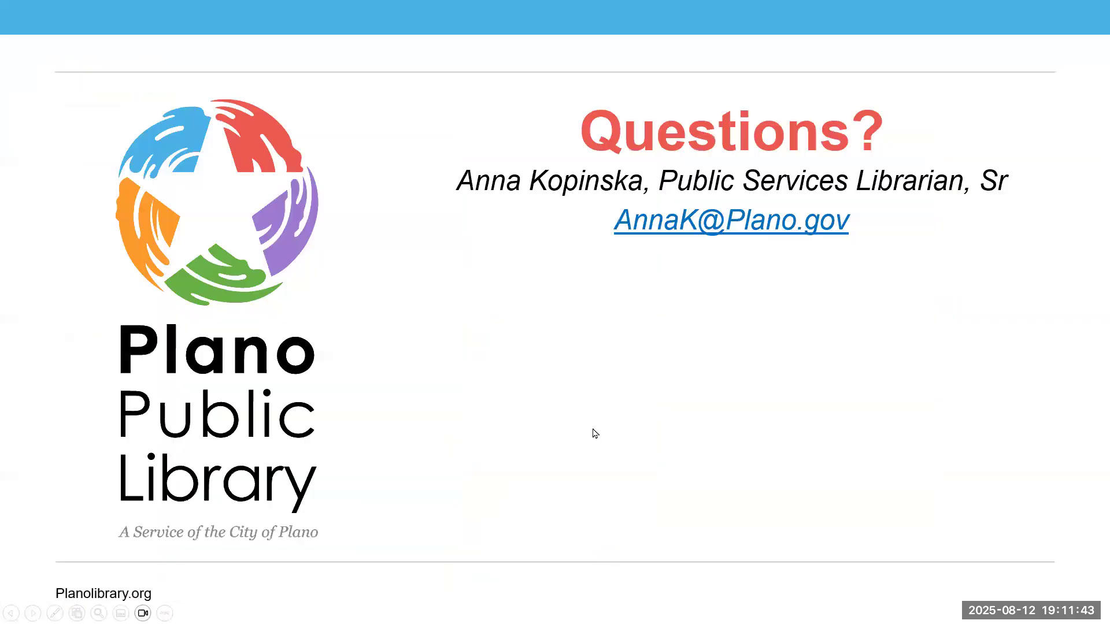